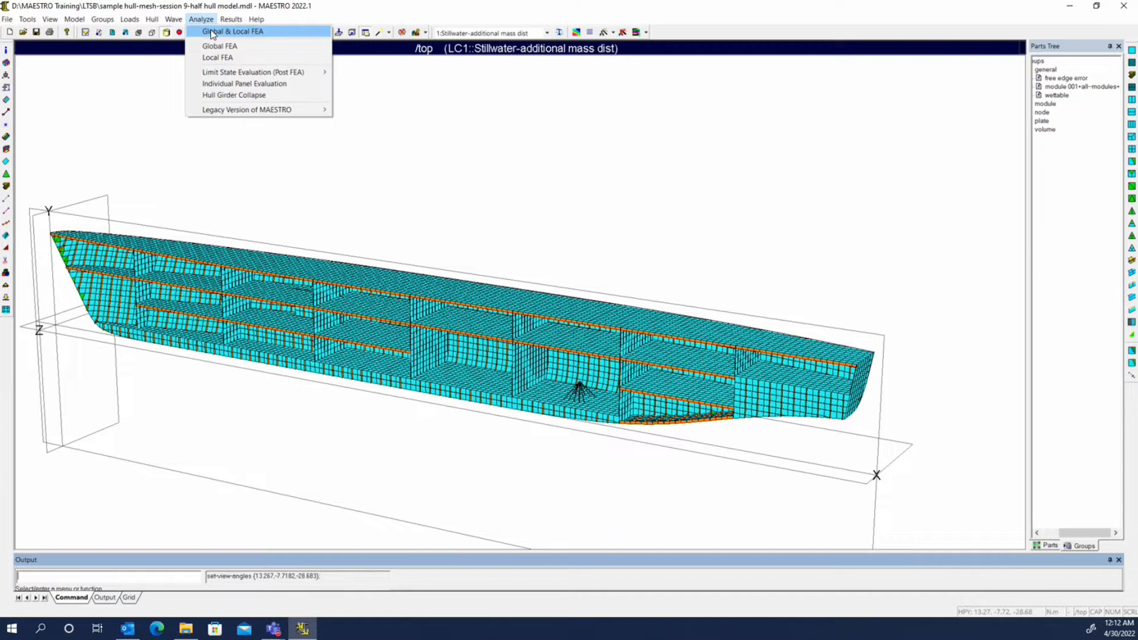
# - Review the Global & Local FEA, Global FEA and Local FEA options without running an analysis
pyautogui.click(212, 32)
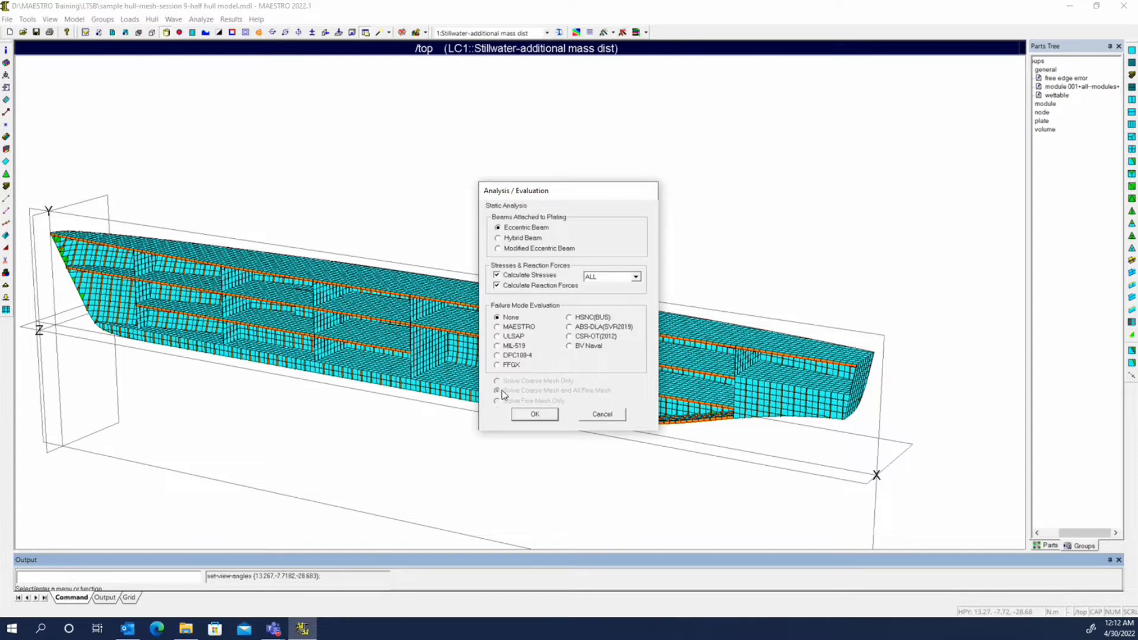
pyautogui.click(602, 413)
pyautogui.click(201, 19)
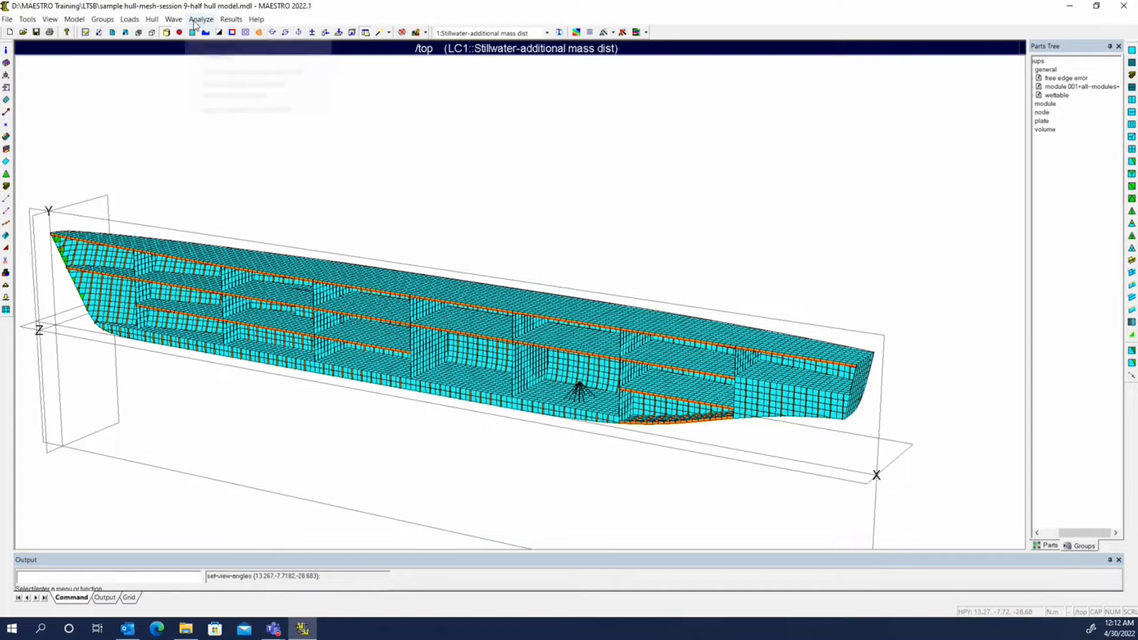
pyautogui.click(210, 47)
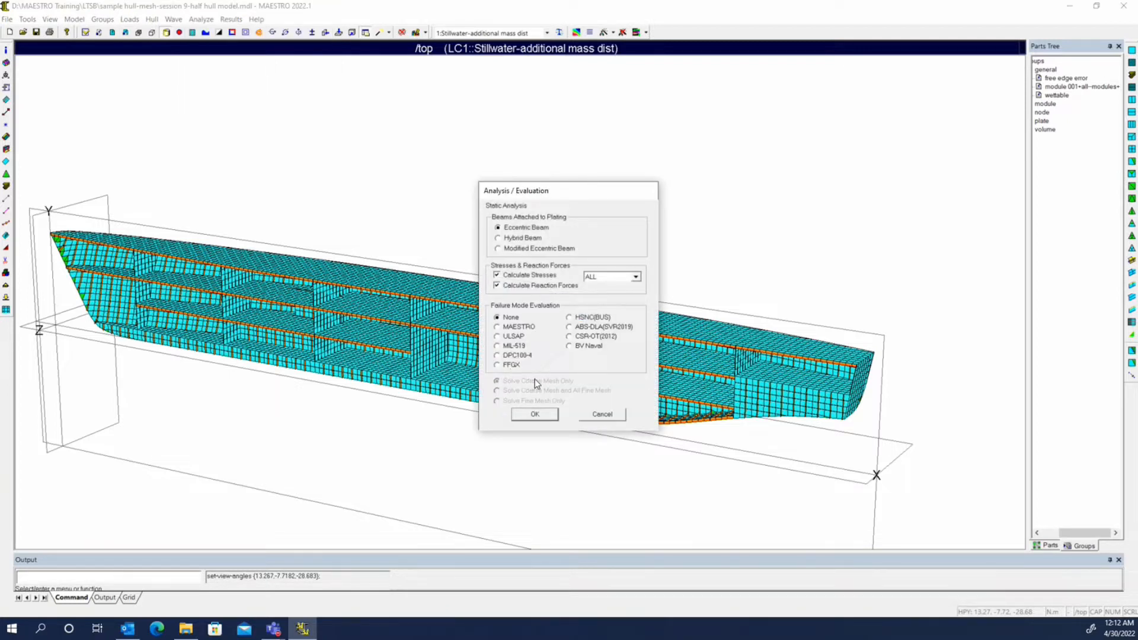
pyautogui.click(604, 414)
pyautogui.click(201, 19)
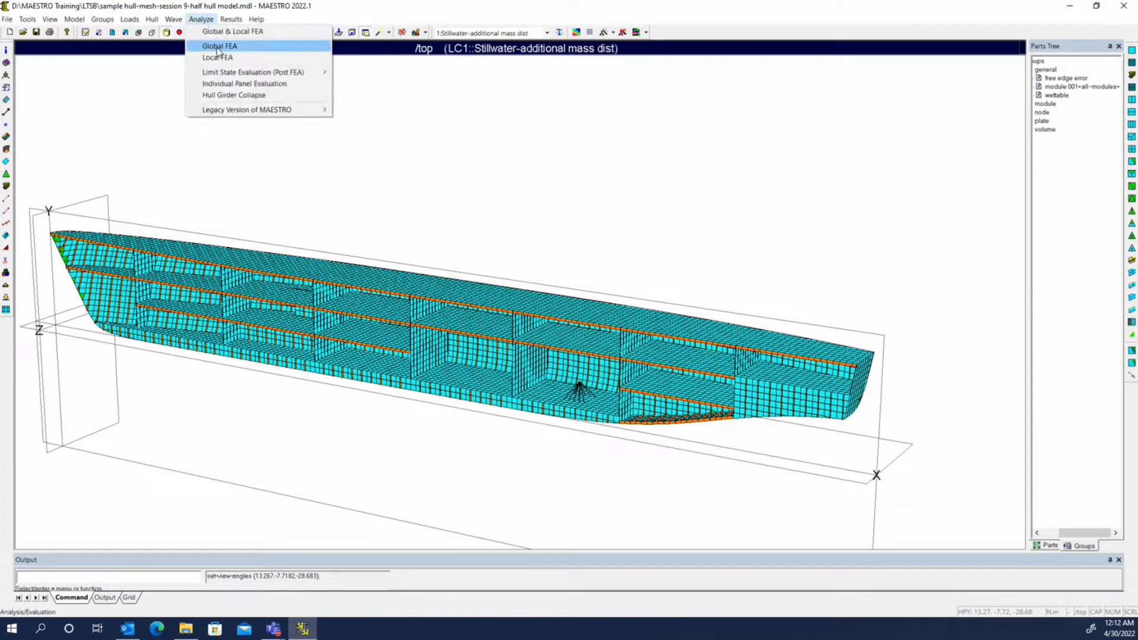
pyautogui.click(220, 58)
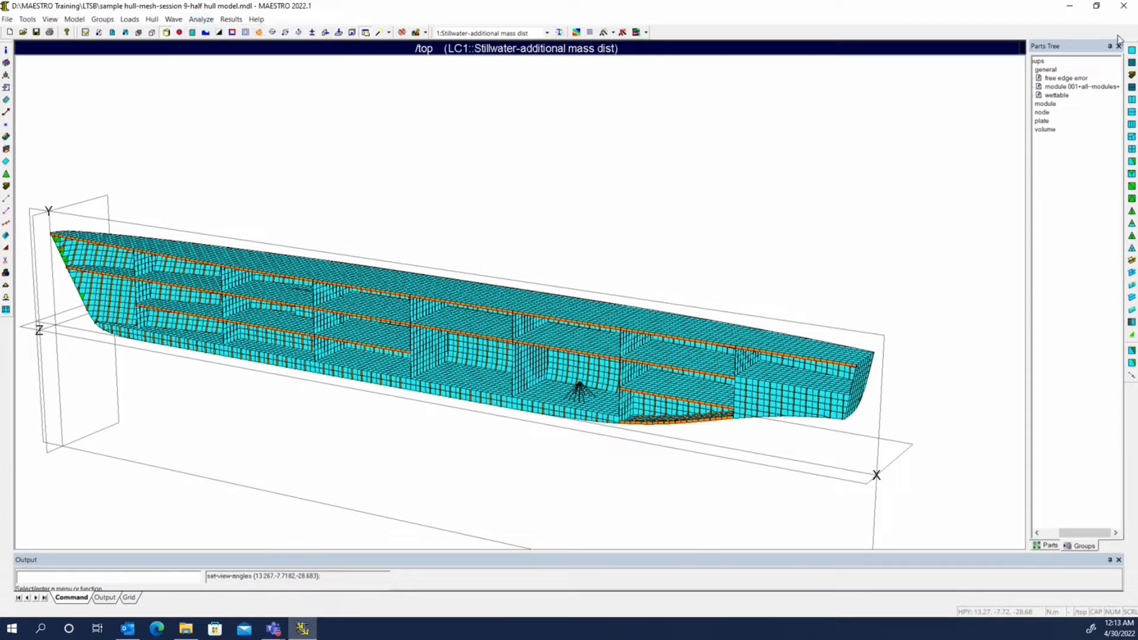
pyautogui.moveTo(1064, 536); pyautogui.dragTo(1050, 533)
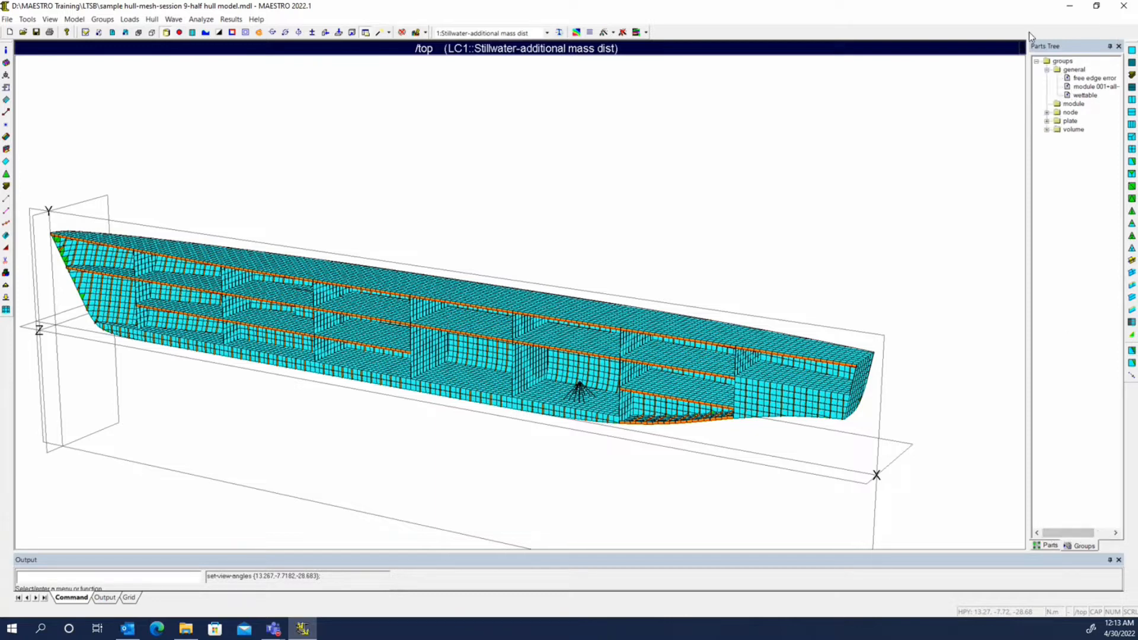
# - Inspect the Individual Panel Evaluation settings, and look over the post-FEA limit state methods and the legacy MAESTRO commands
pyautogui.click(202, 20)
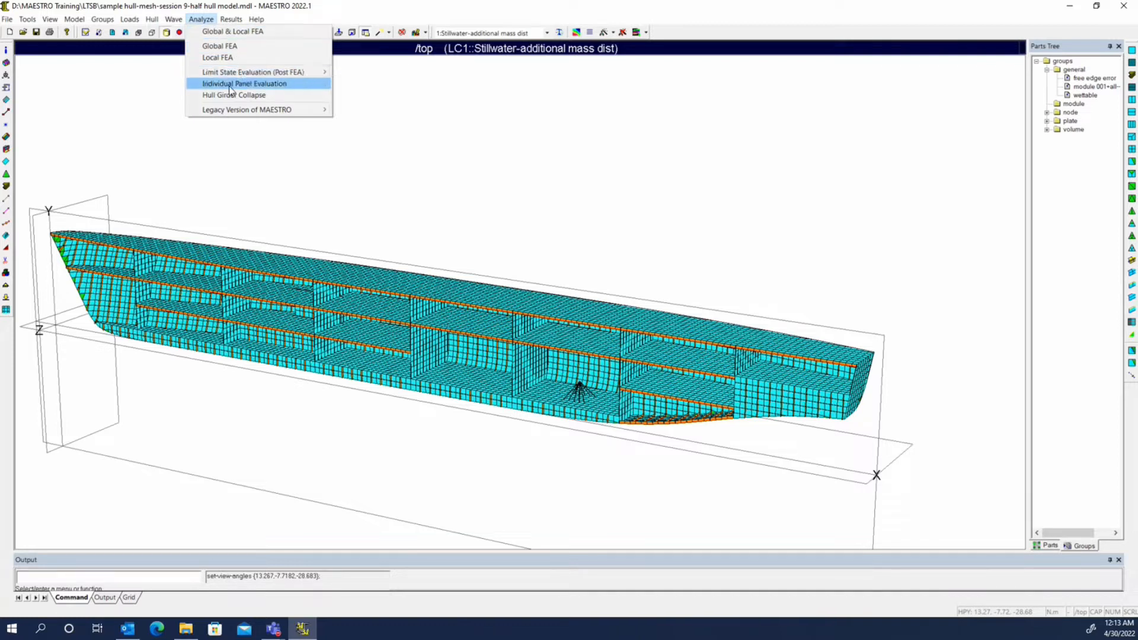
pyautogui.moveTo(227, 72)
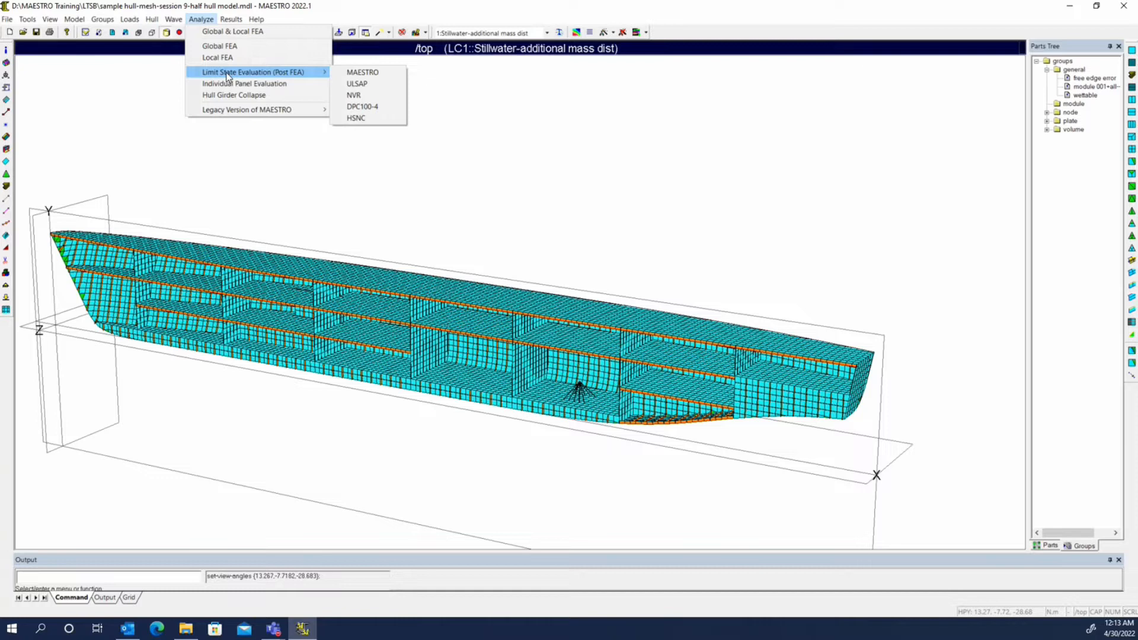
pyautogui.click(275, 85)
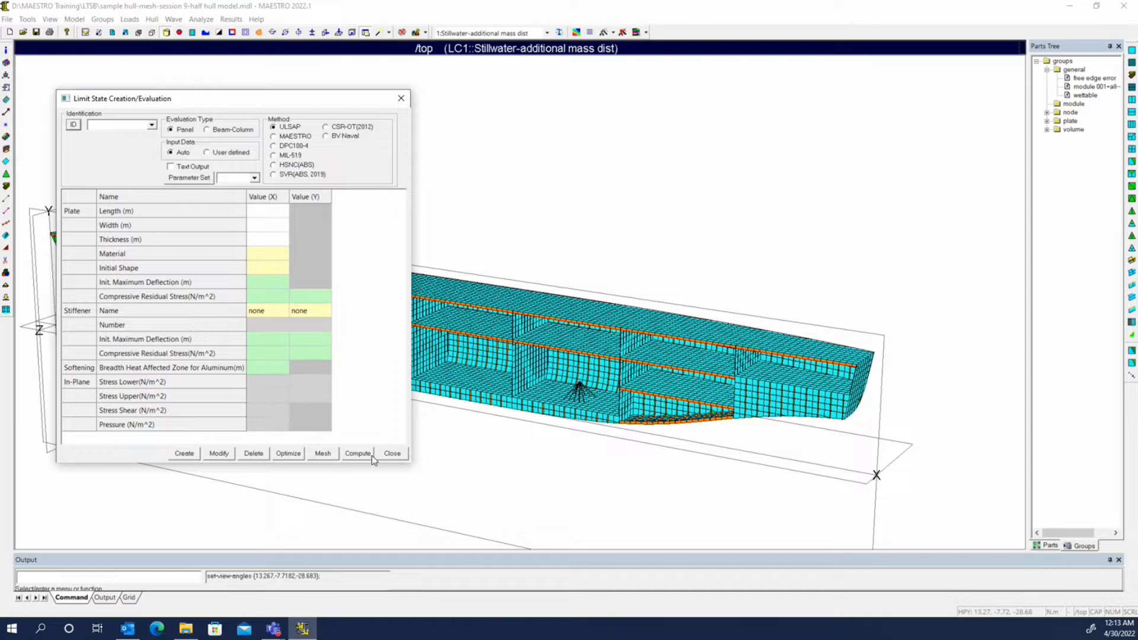
pyautogui.click(392, 453)
pyautogui.click(200, 19)
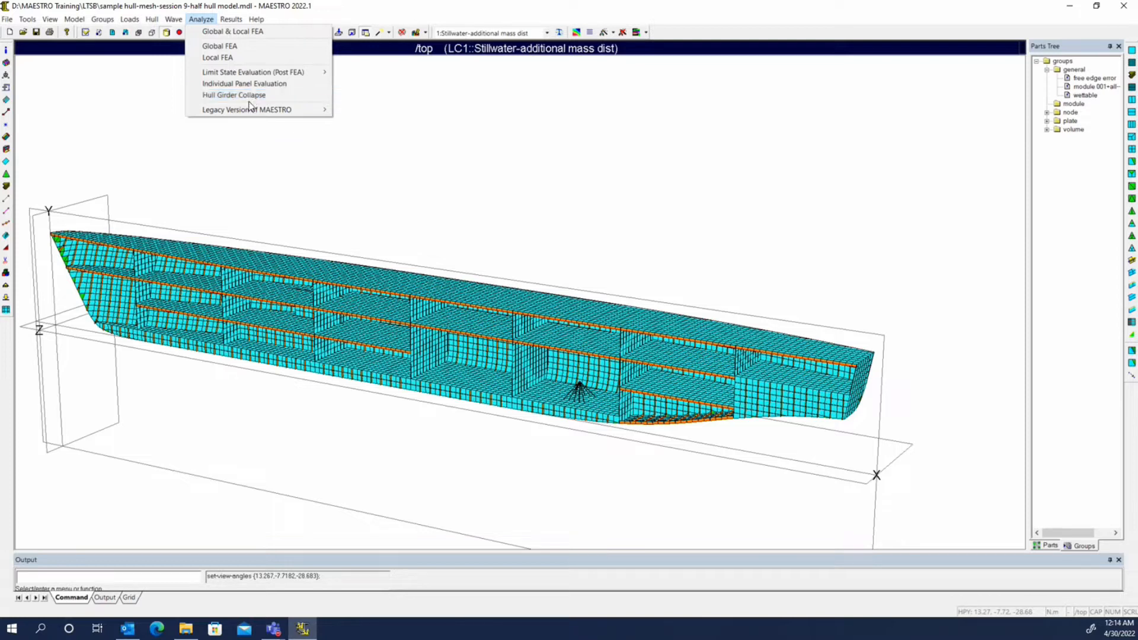
pyautogui.moveTo(273, 110)
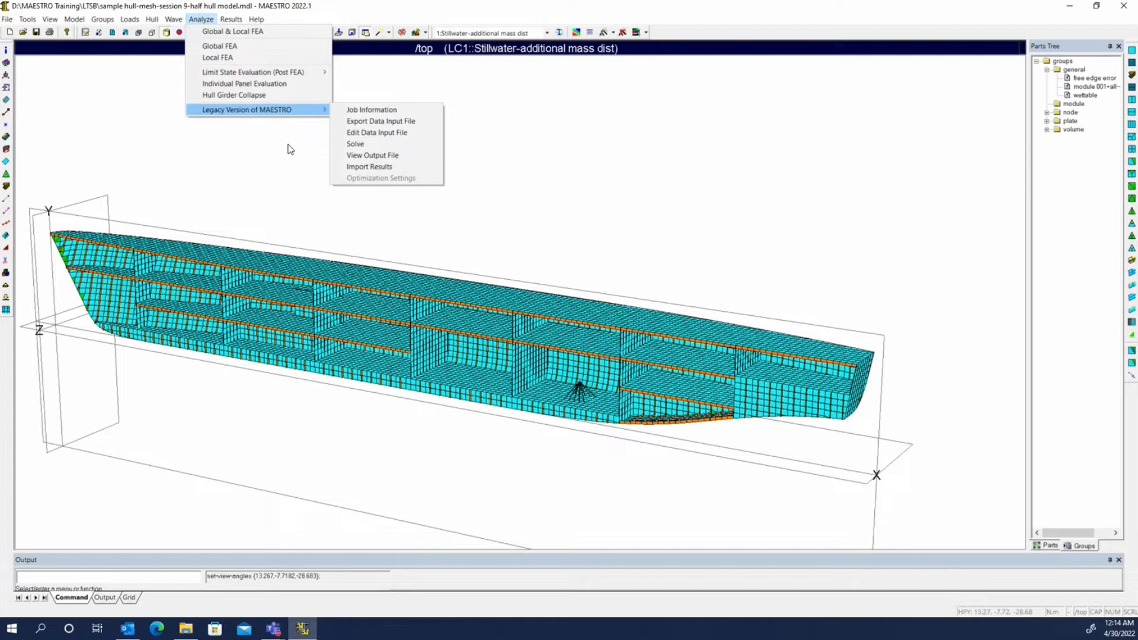
# - Bring up the Global & Local FEA settings and open the "Analyzing the Model" help topic from the eccentric beam search results
pyautogui.click(208, 35)
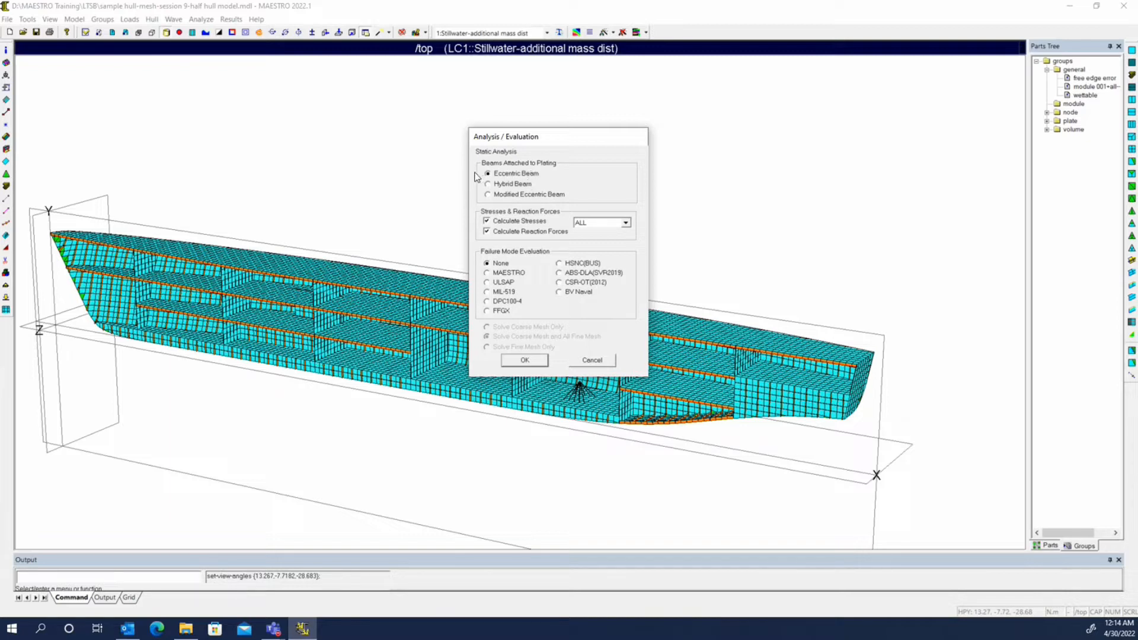
pyautogui.click(259, 19)
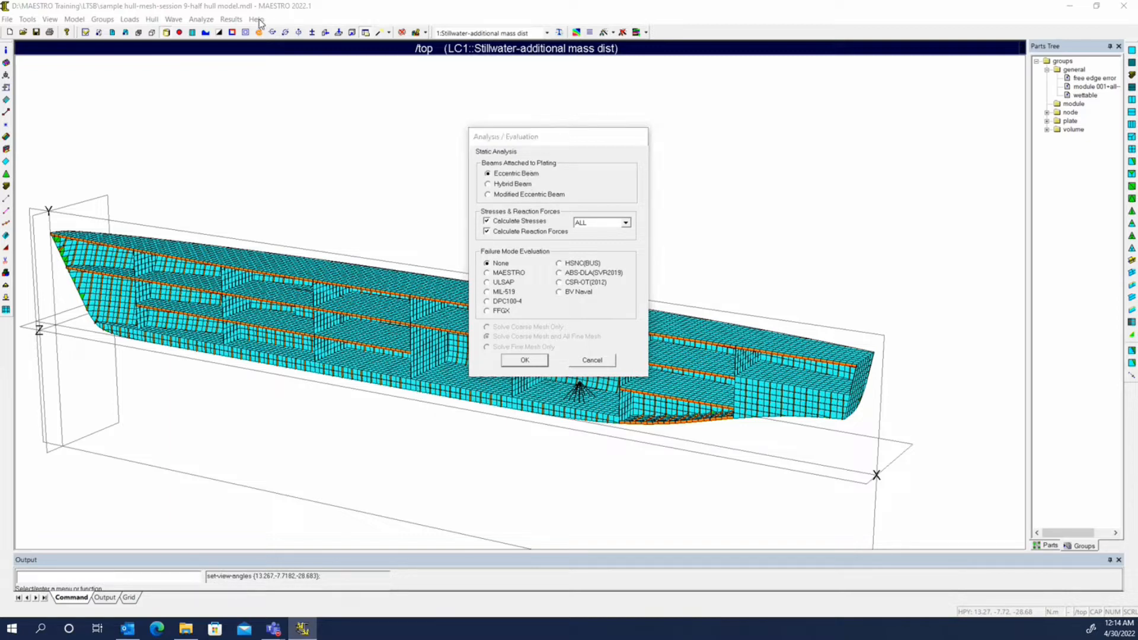
pyautogui.click(259, 20)
pyautogui.click(311, 47)
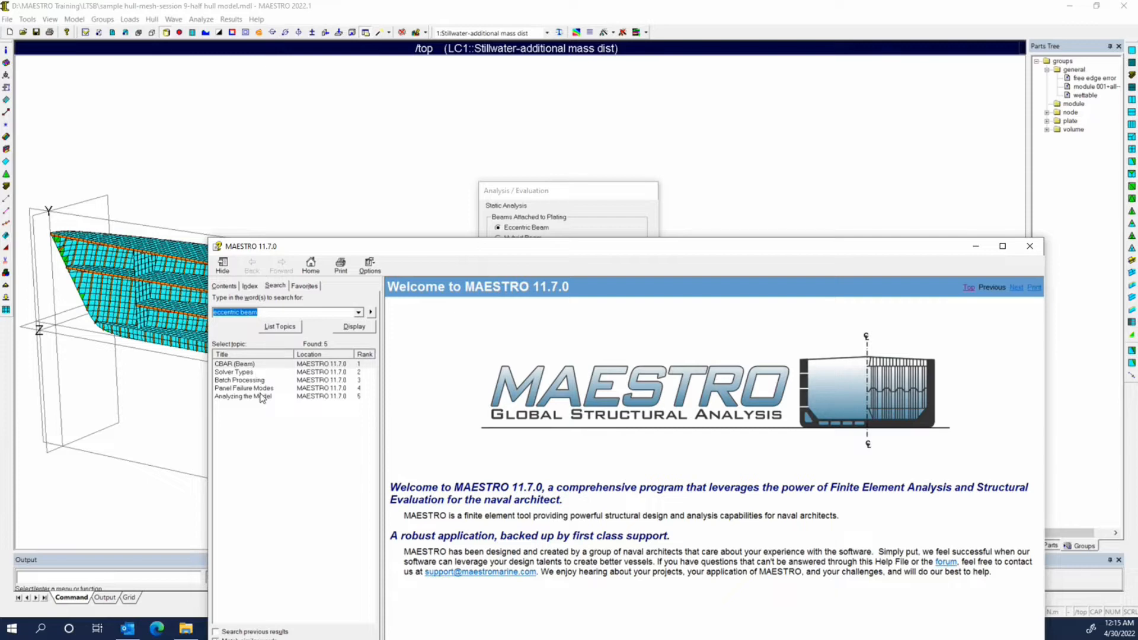
pyautogui.doubleClick(263, 396)
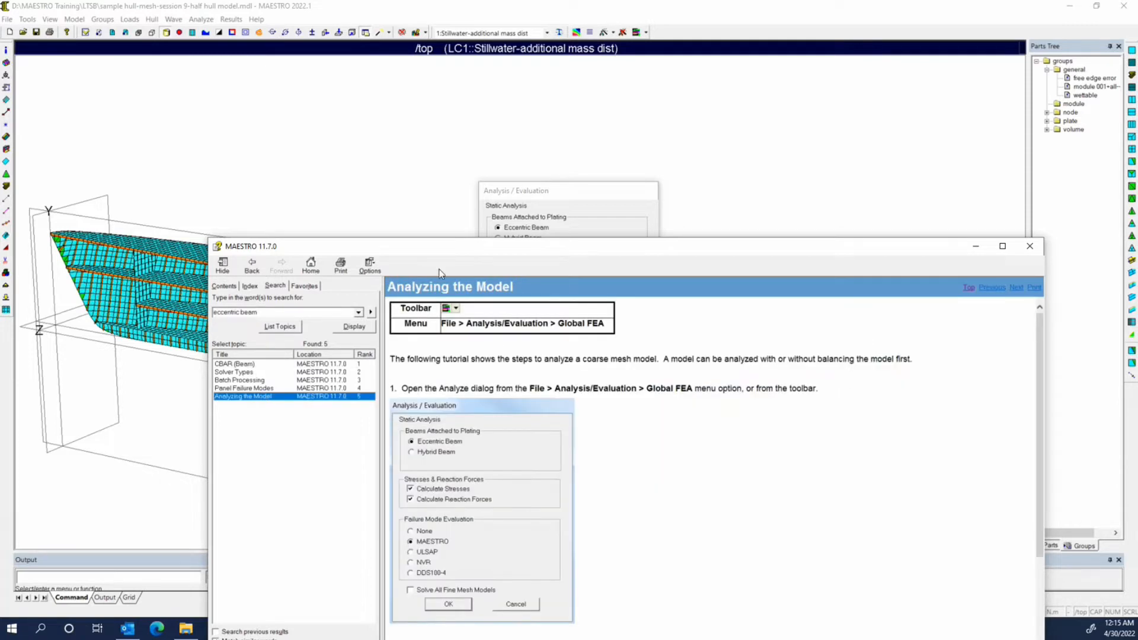
# - Follow the Eccentric Beams link and read the CBAR (Beam) help topic comparing the hybrid and eccentric beam methods, closing the help when done
pyautogui.moveTo(437, 248); pyautogui.dragTo(399, 67)
pyautogui.scroll(-3, 673, 247)
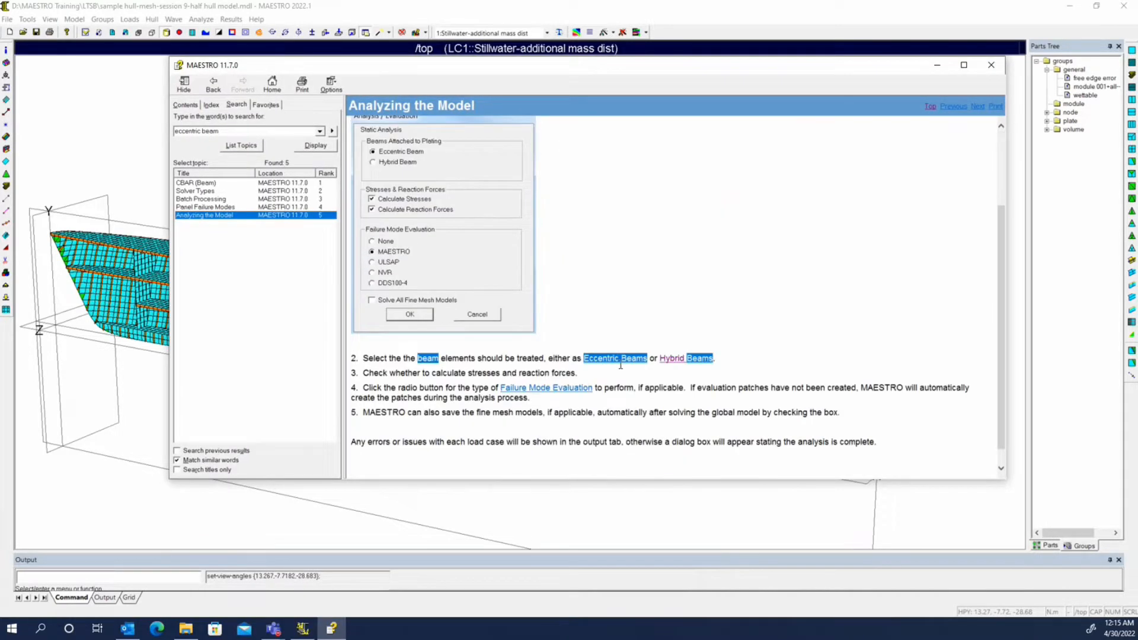
pyautogui.click(618, 359)
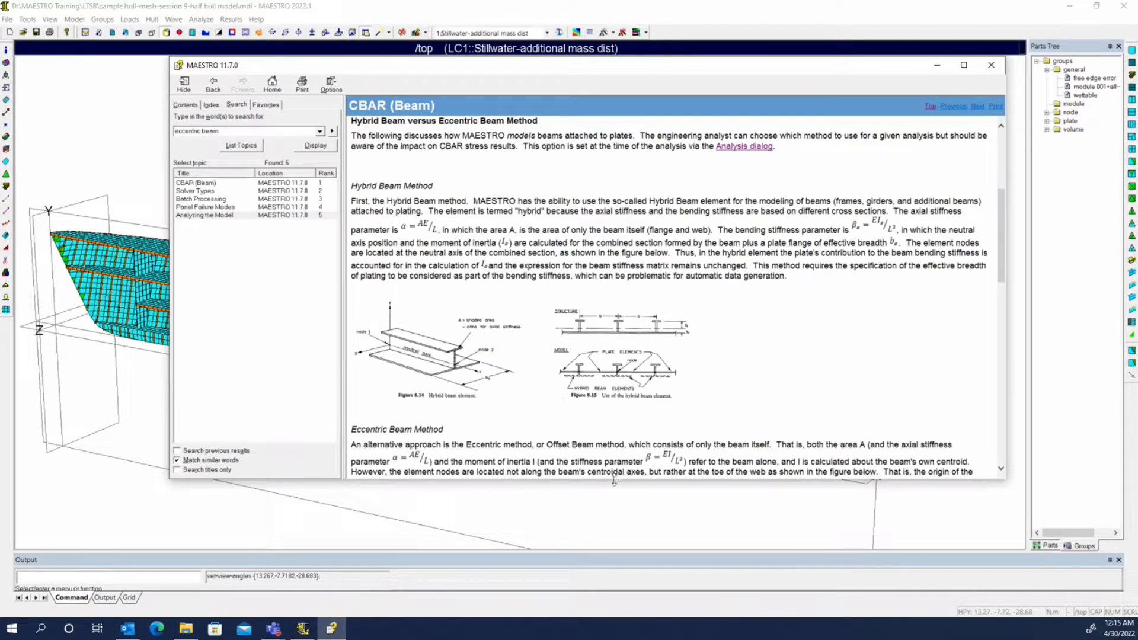
pyautogui.moveTo(613, 480); pyautogui.dragTo(614, 600)
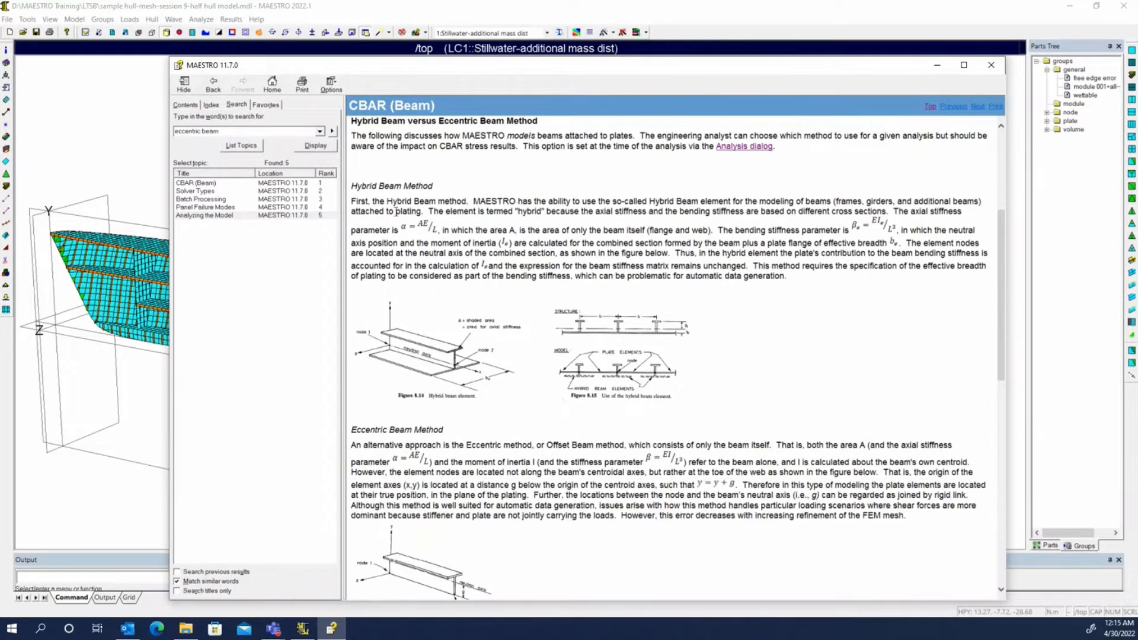
pyautogui.scroll(-3, 388, 199)
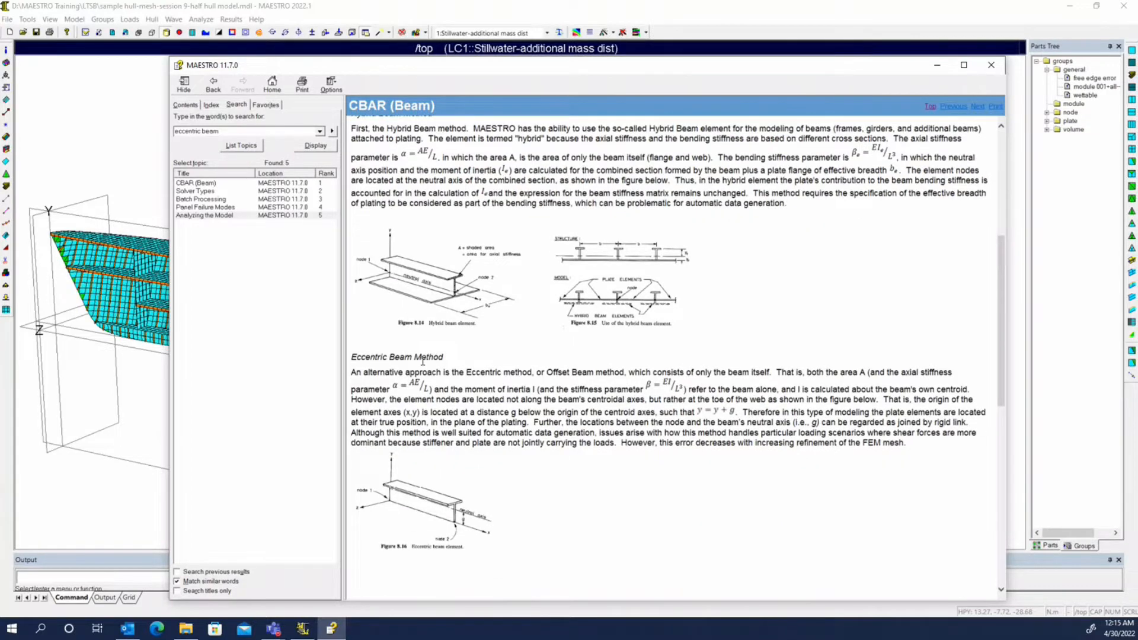
pyautogui.scroll(-12, 584, 363)
pyautogui.scroll(15, 610, 355)
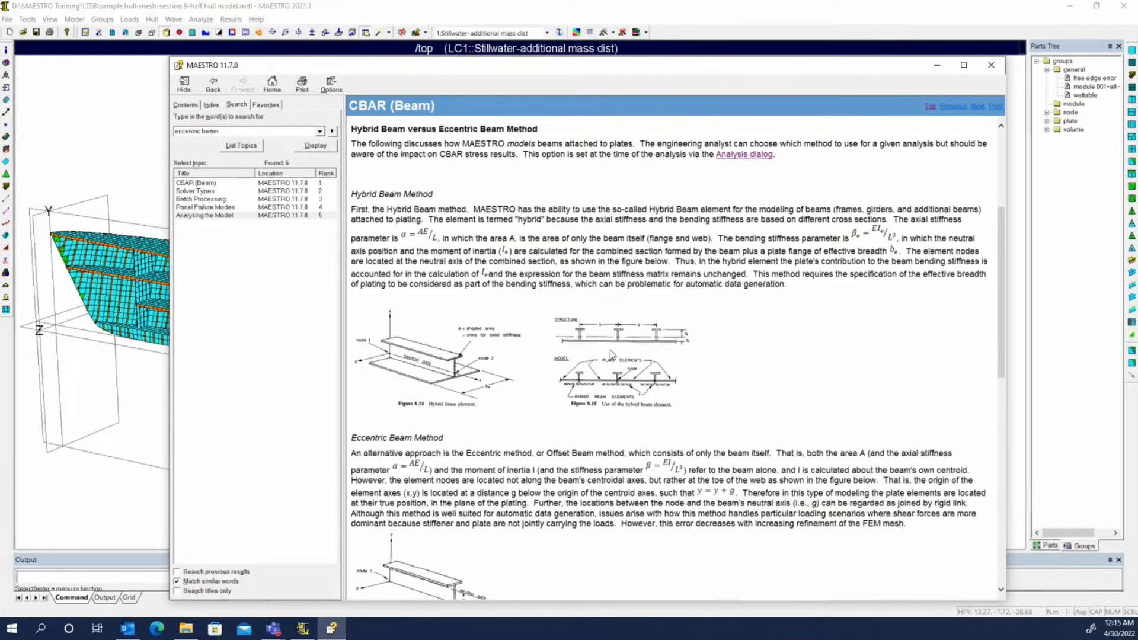
pyautogui.scroll(9, 610, 329)
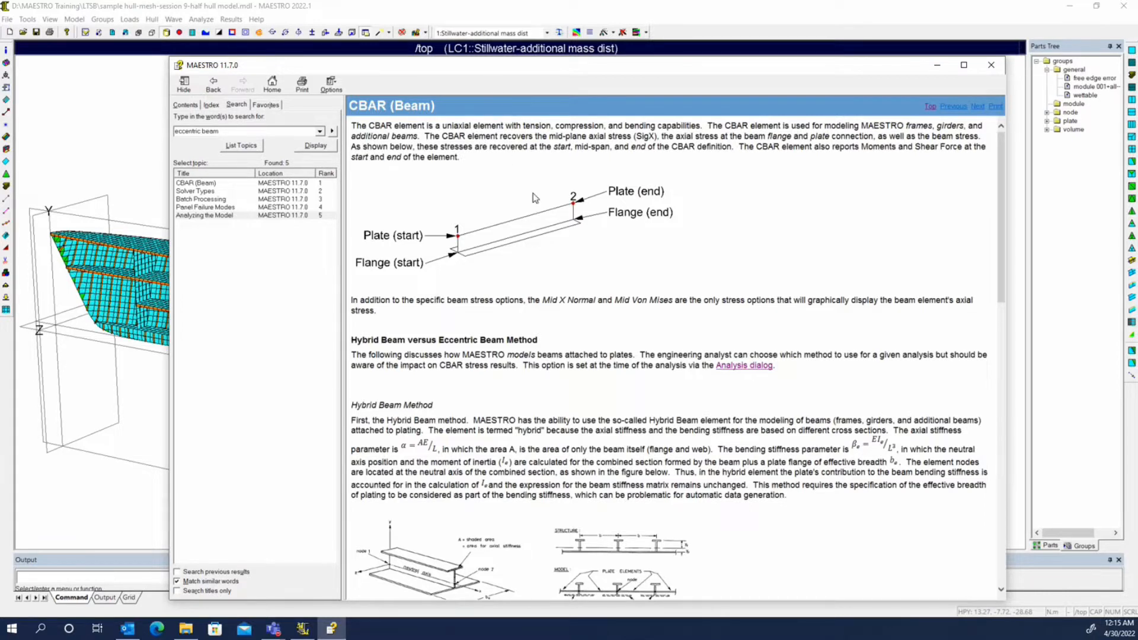
pyautogui.click(991, 65)
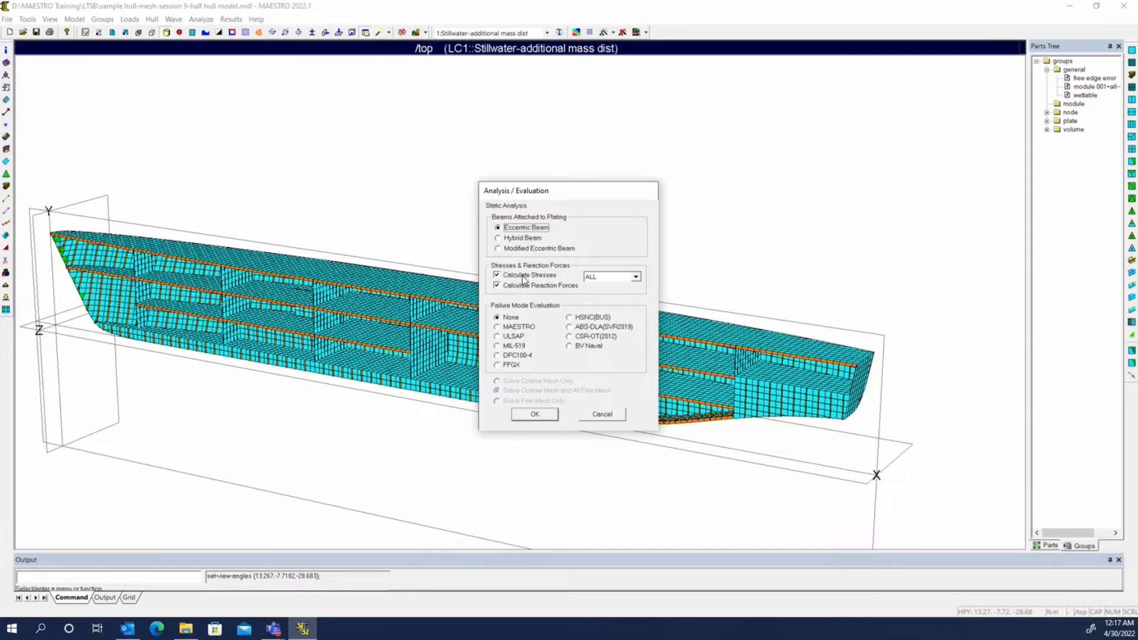
# - Check which groups the stress calculation can be limited to, and leave the analysis settings without running
pyautogui.click(636, 277)
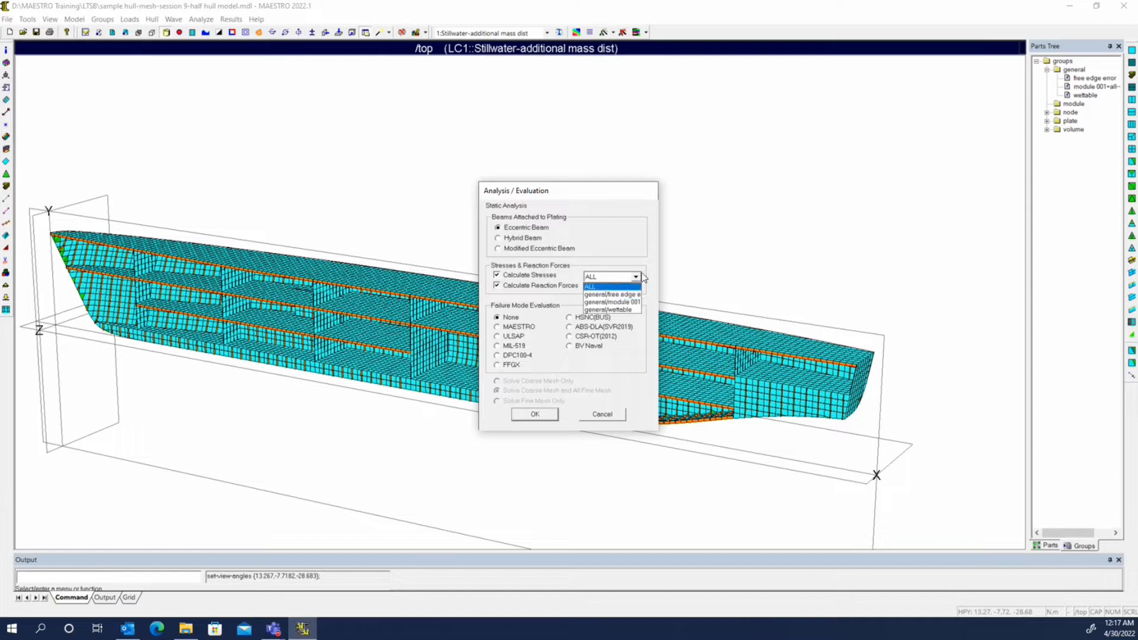
pyautogui.click(634, 277)
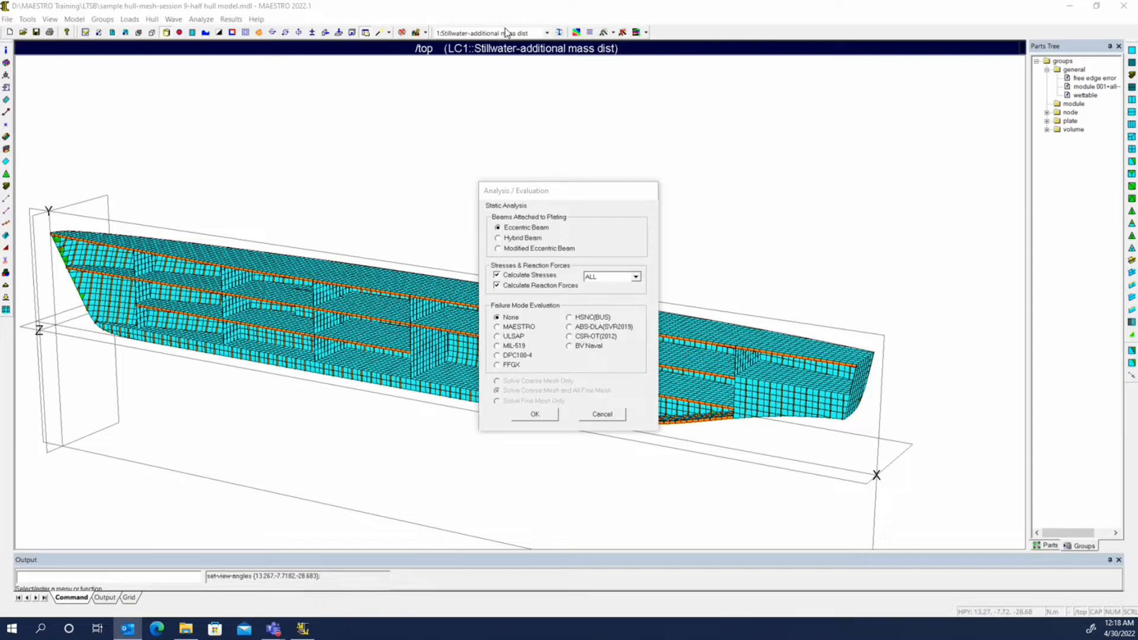
pyautogui.click(602, 414)
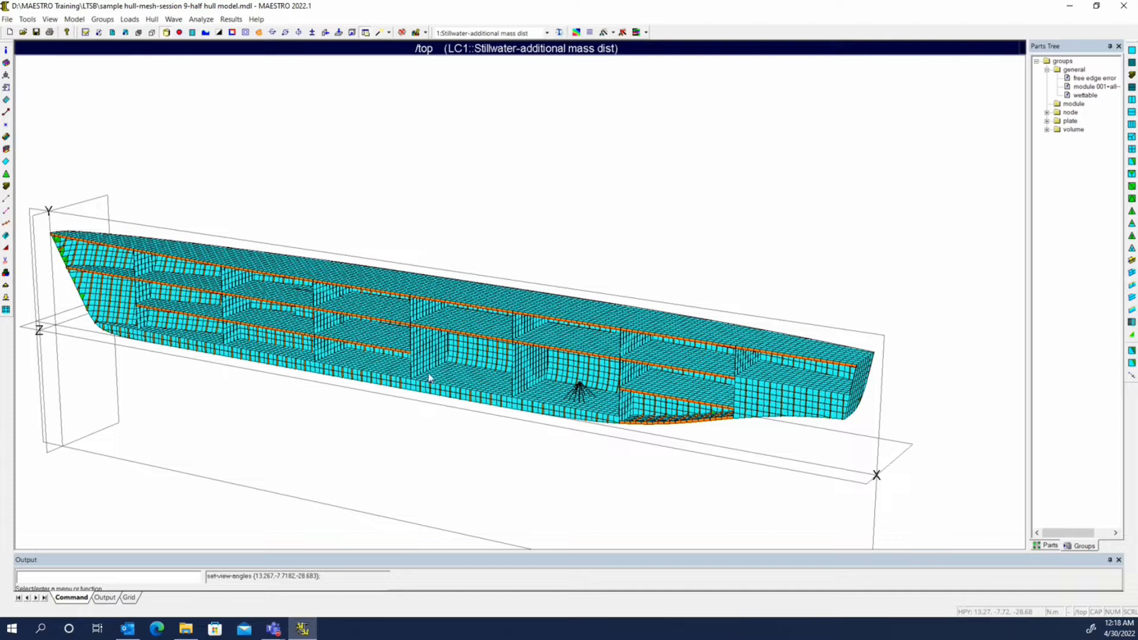
# - Show the output log and balance the Stillwater-additional mass dist load case with the Hydrostatics type and automatic selection
pyautogui.click(105, 597)
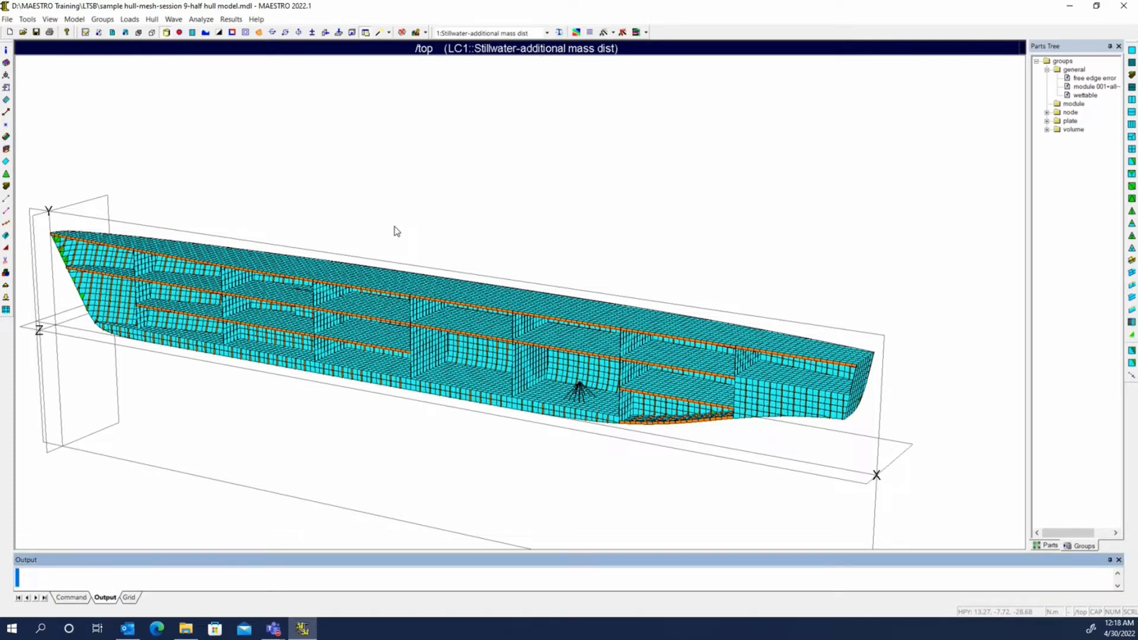
pyautogui.click(560, 33)
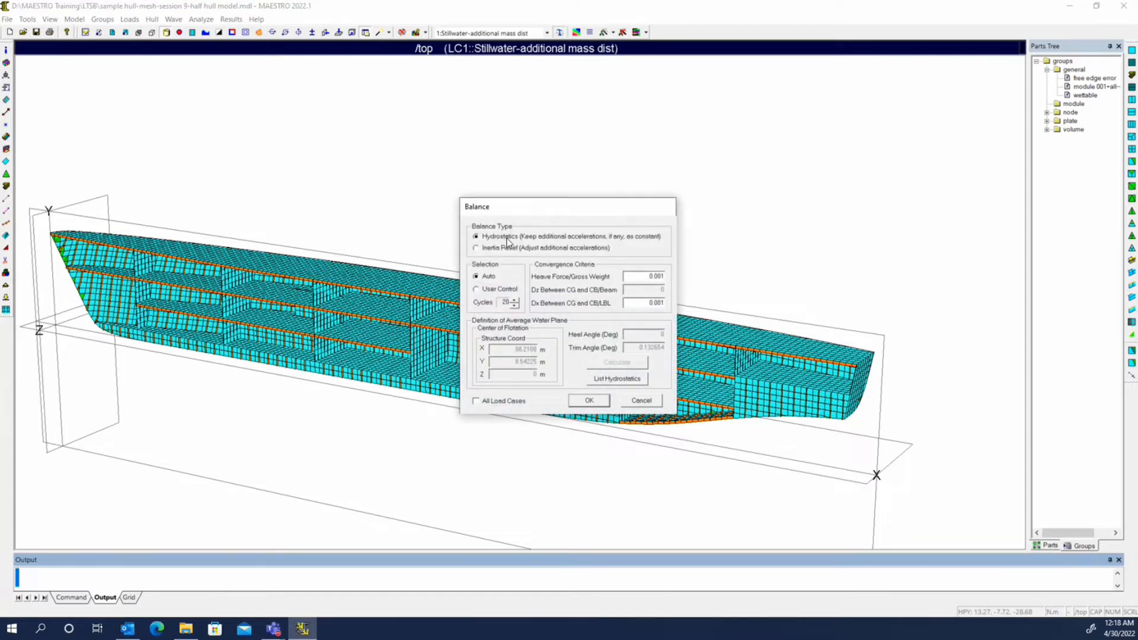
pyautogui.click(593, 401)
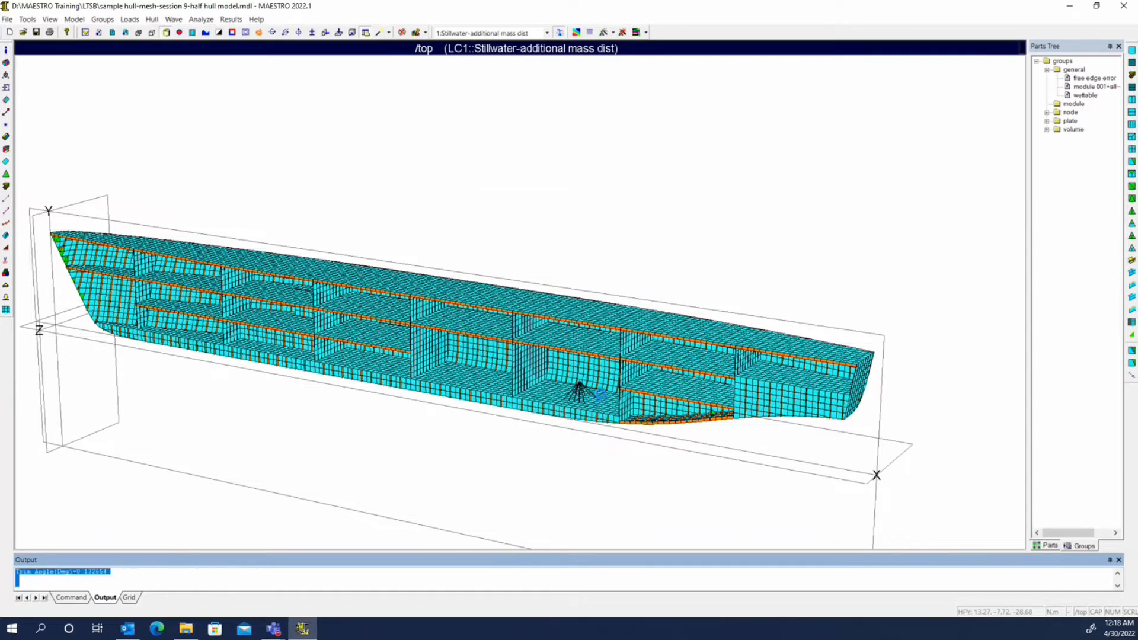
# - Examine the balance log for the unbalanced forces, convergence ratios, draft points and trim angle of the load case
pyautogui.scroll(10, 174, 471)
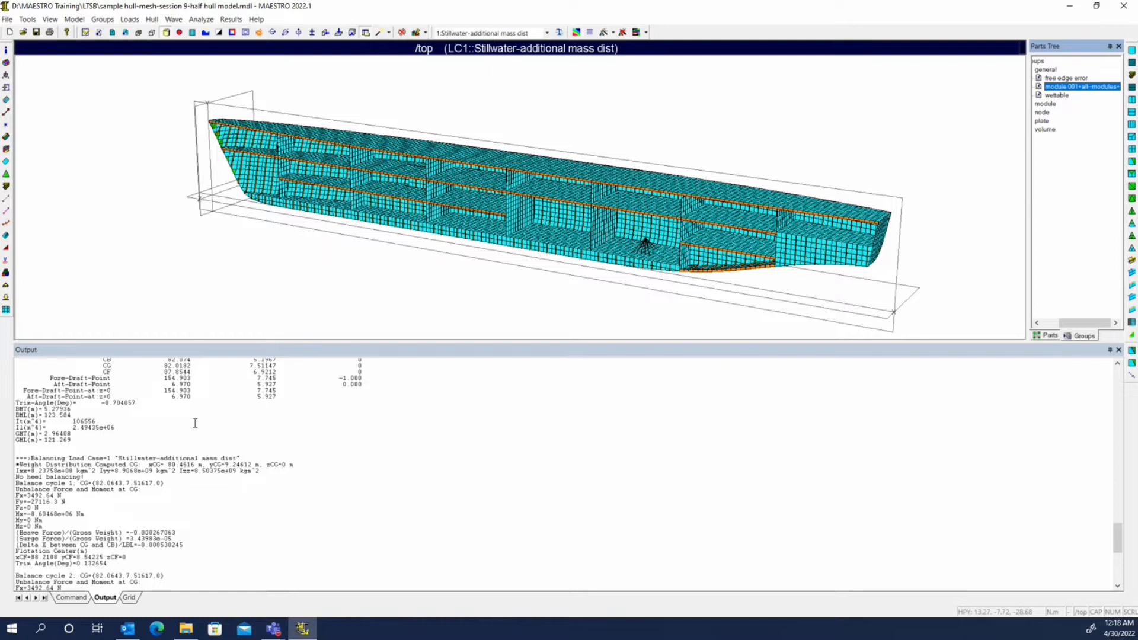
pyautogui.scroll(-7, 195, 424)
pyautogui.scroll(-4, 194, 423)
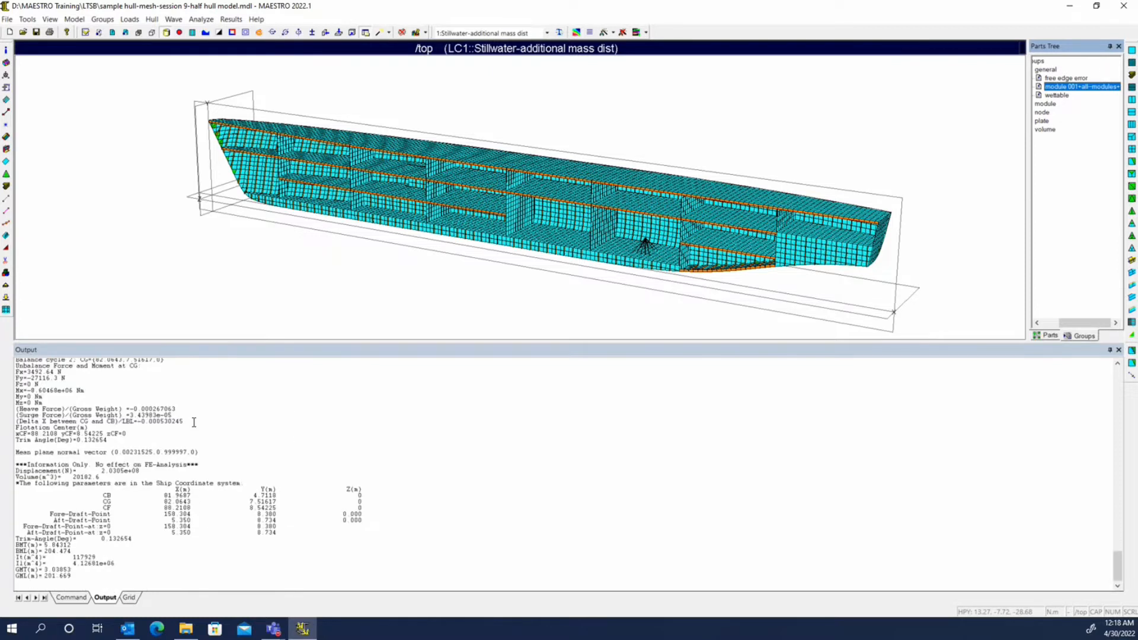
pyautogui.moveTo(161, 508); pyautogui.dragTo(16, 587)
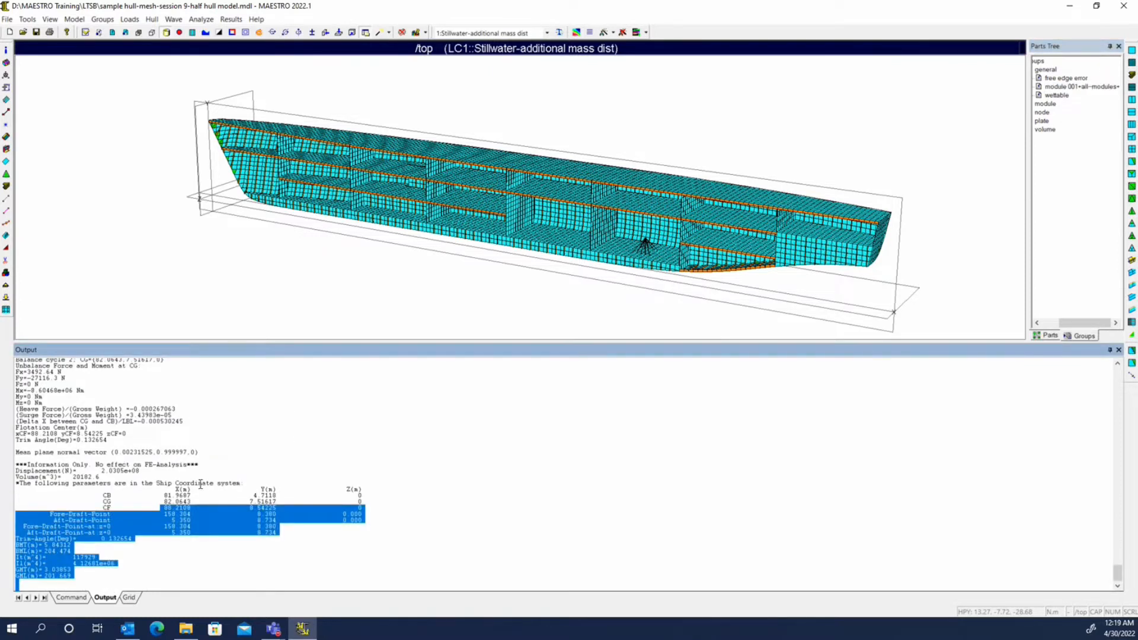
# - Balance all load cases using the Inertia Relief type
pyautogui.click(559, 32)
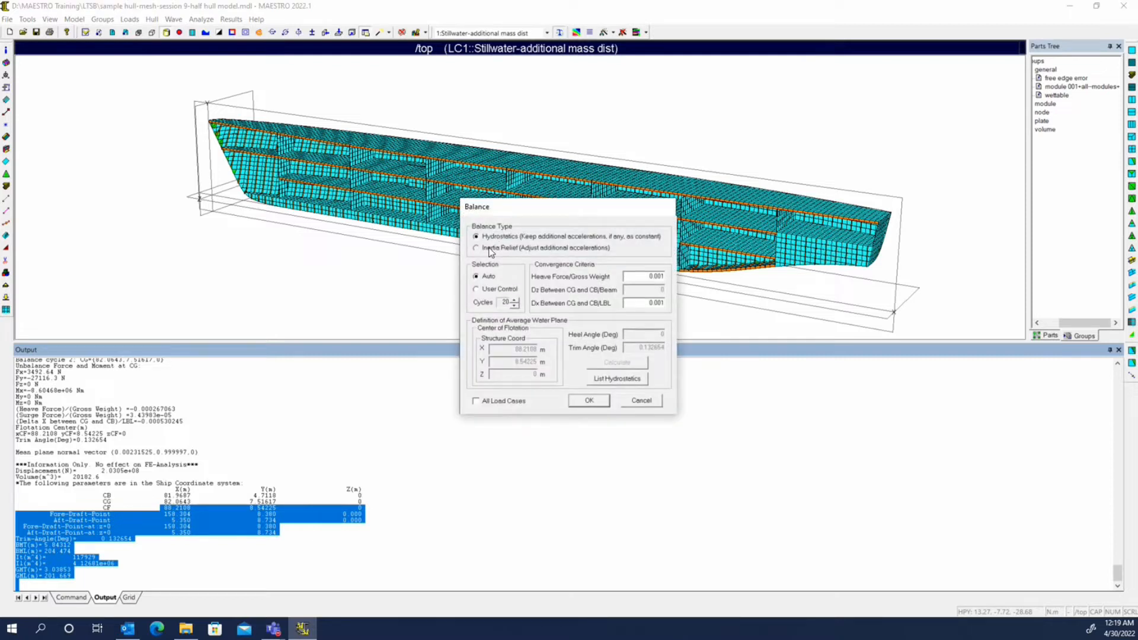
pyautogui.click(490, 248)
pyautogui.click(497, 403)
pyautogui.click(596, 404)
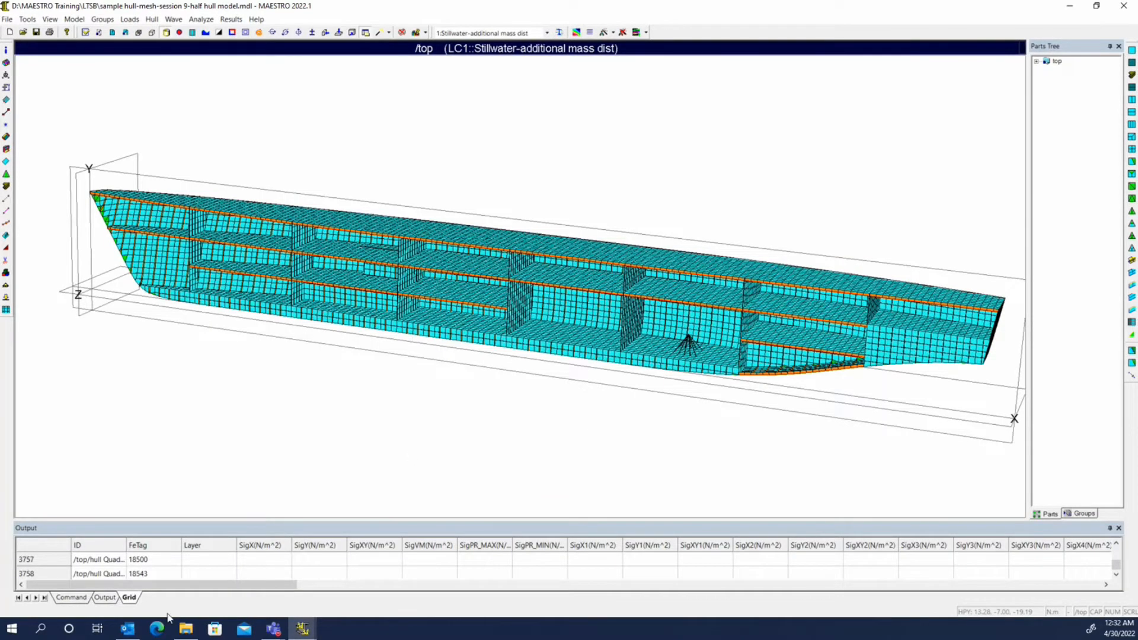
# - Run the global and local FEA with eccentric beams, stresses and reaction forces for ALL, and no failure mode evaluation, then enlarge the output log
pyautogui.click(106, 597)
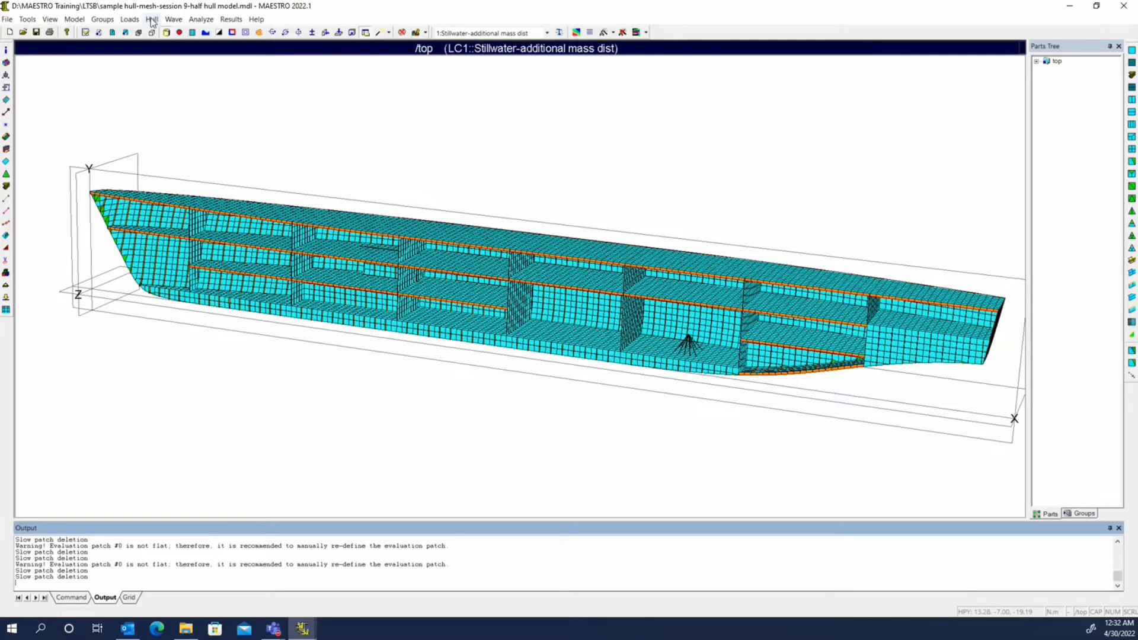
pyautogui.click(201, 19)
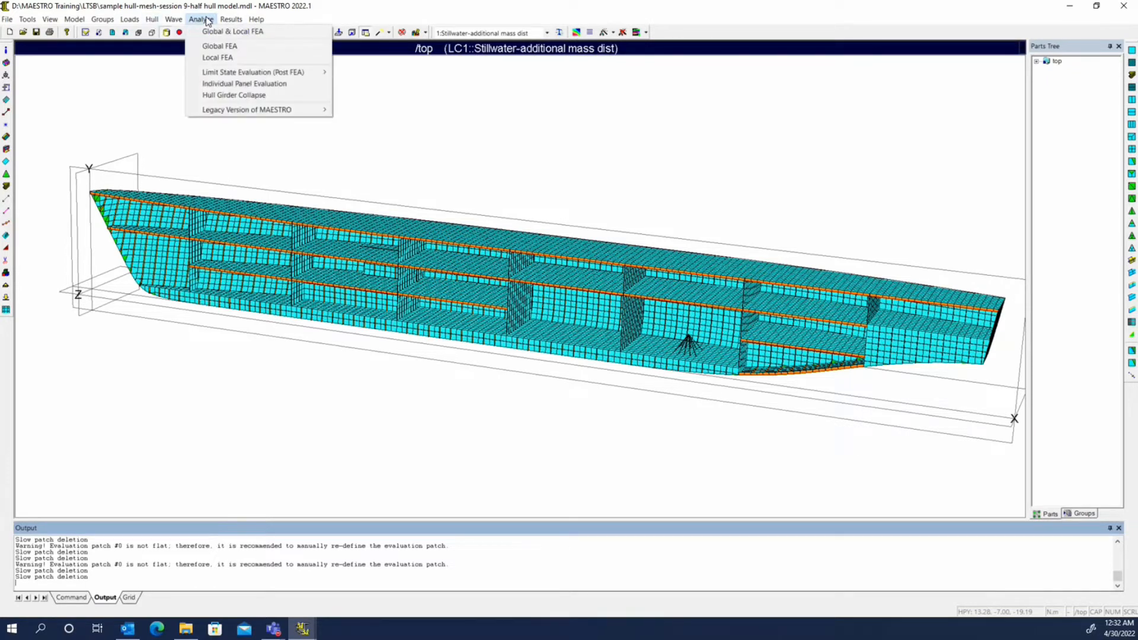
pyautogui.click(232, 32)
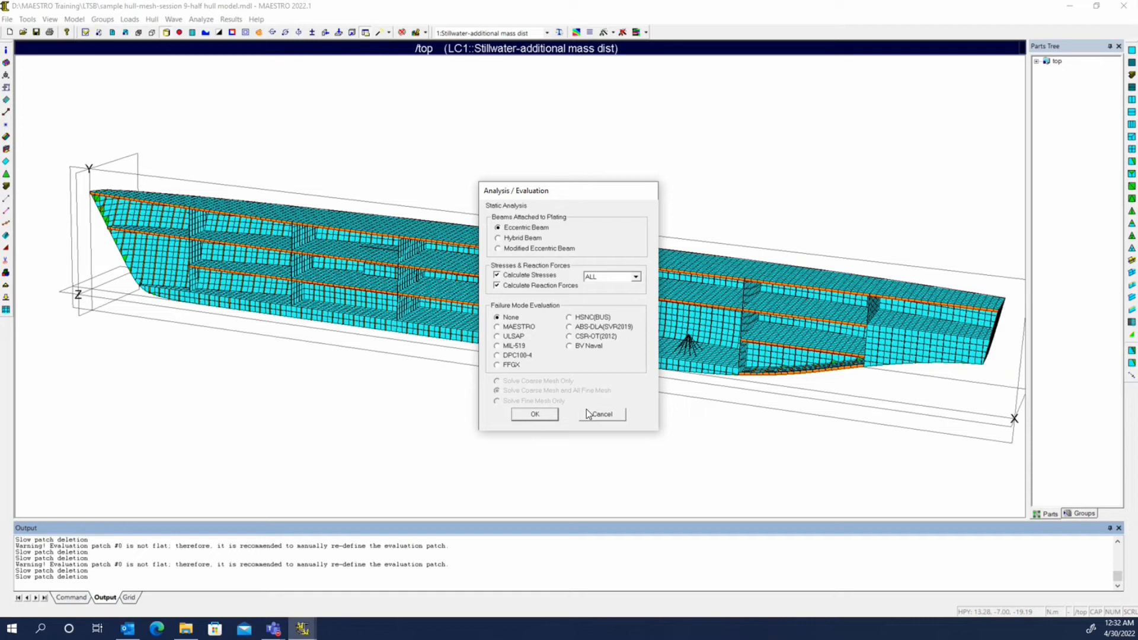
pyautogui.click(543, 415)
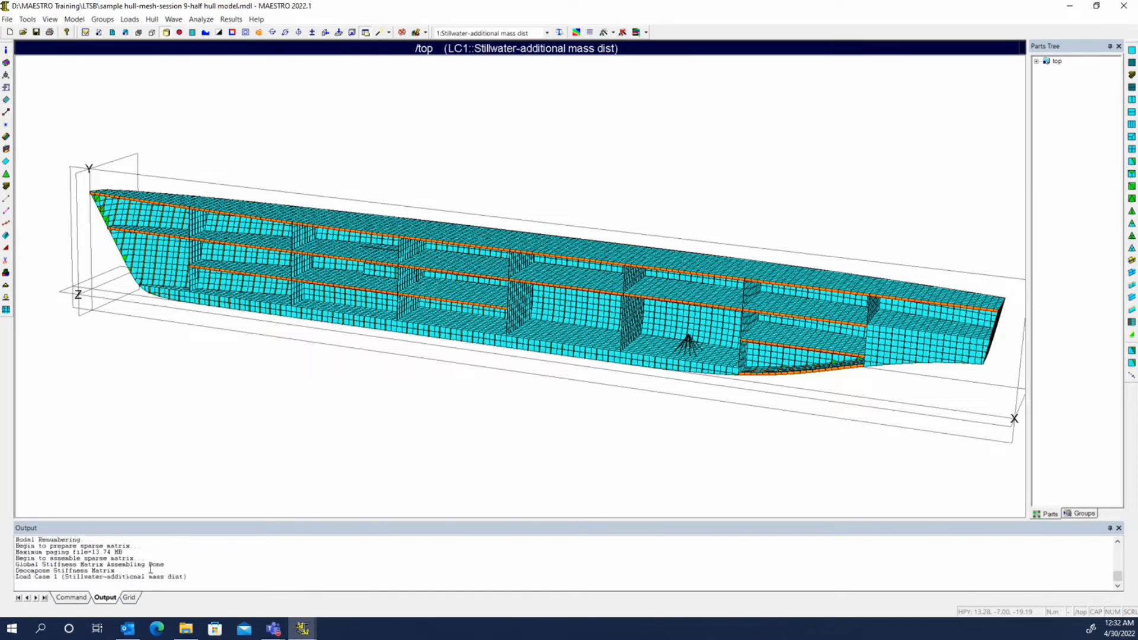
pyautogui.moveTo(302, 519); pyautogui.dragTo(302, 219)
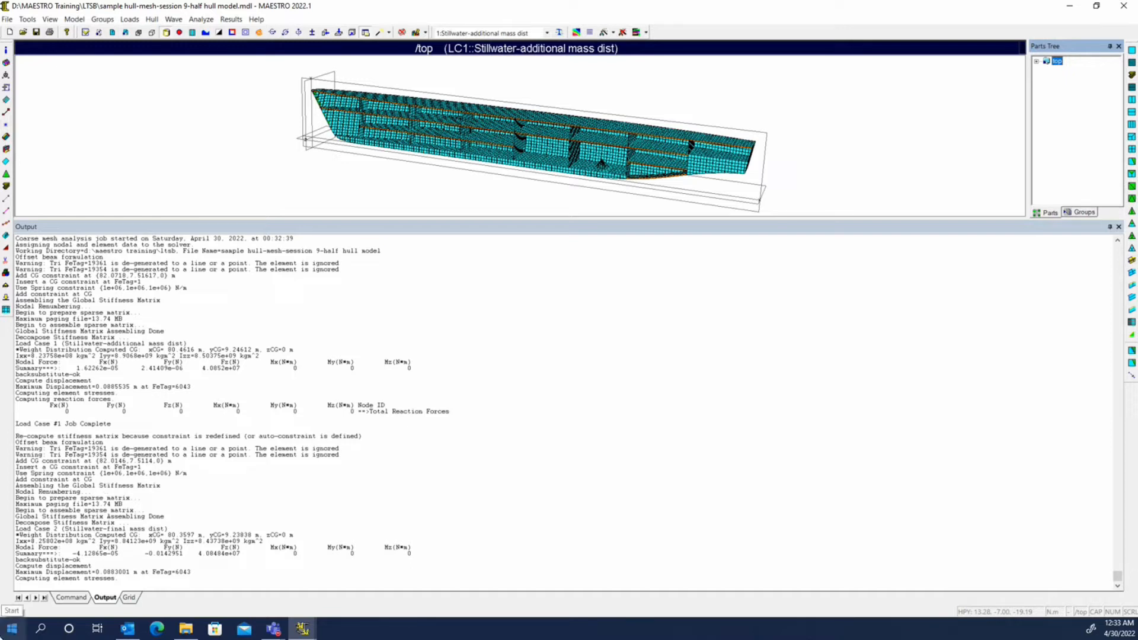
# - Check the LTSB folder in File Explorer for the half hull model's result file, dismiss the finished job and restore the model view's size
pyautogui.click(185, 628)
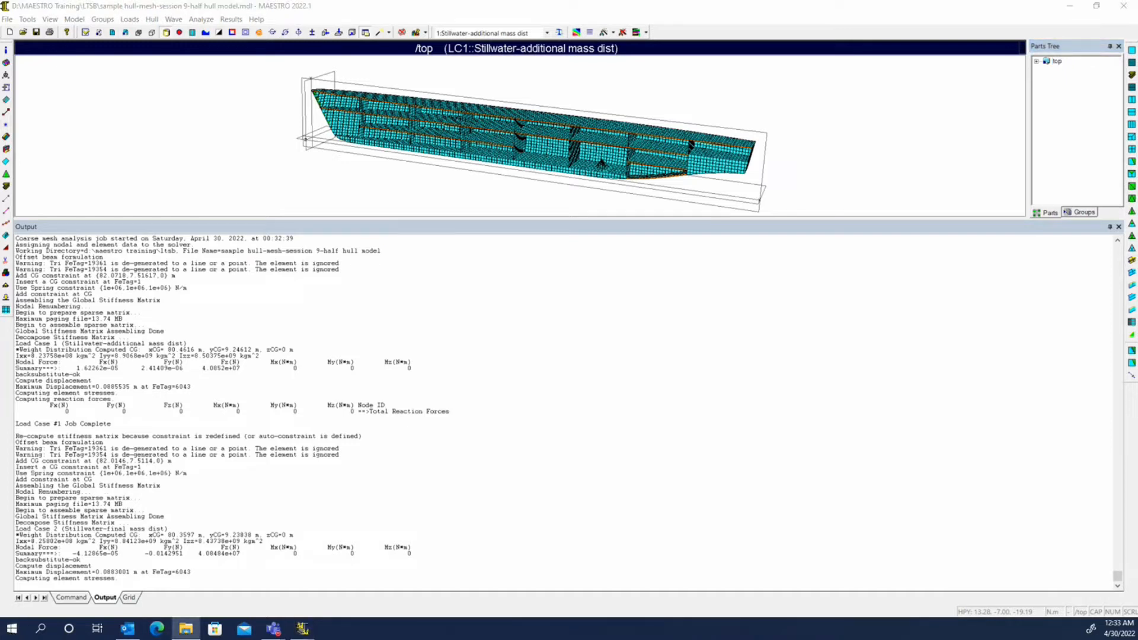
pyautogui.moveTo(0, 20); pyautogui.dragTo(452, 81)
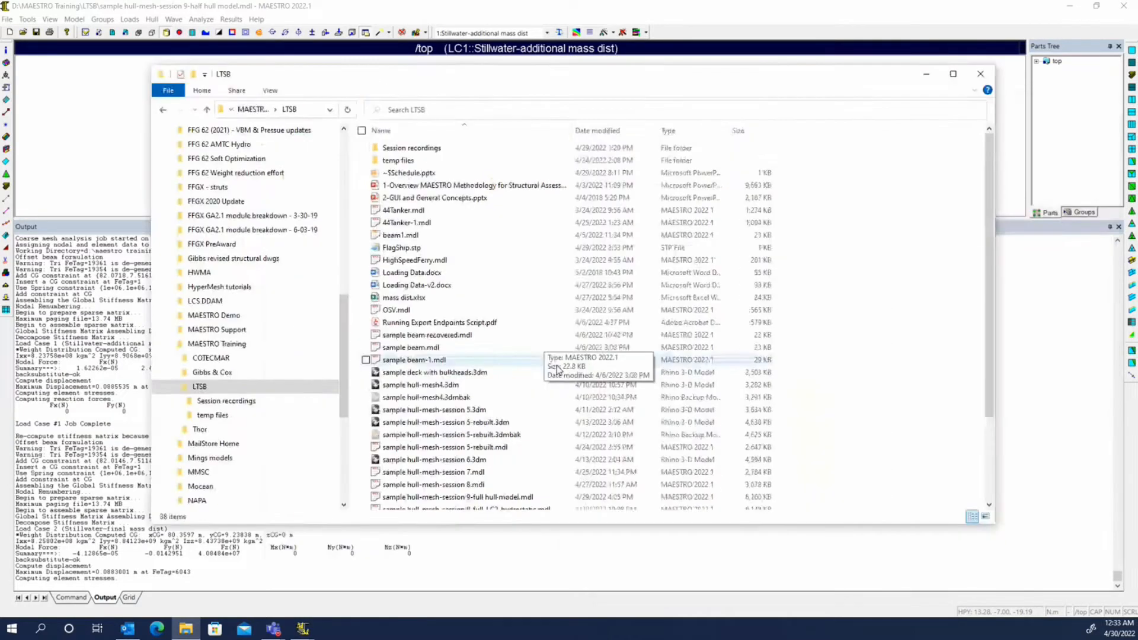
pyautogui.scroll(-3, 562, 361)
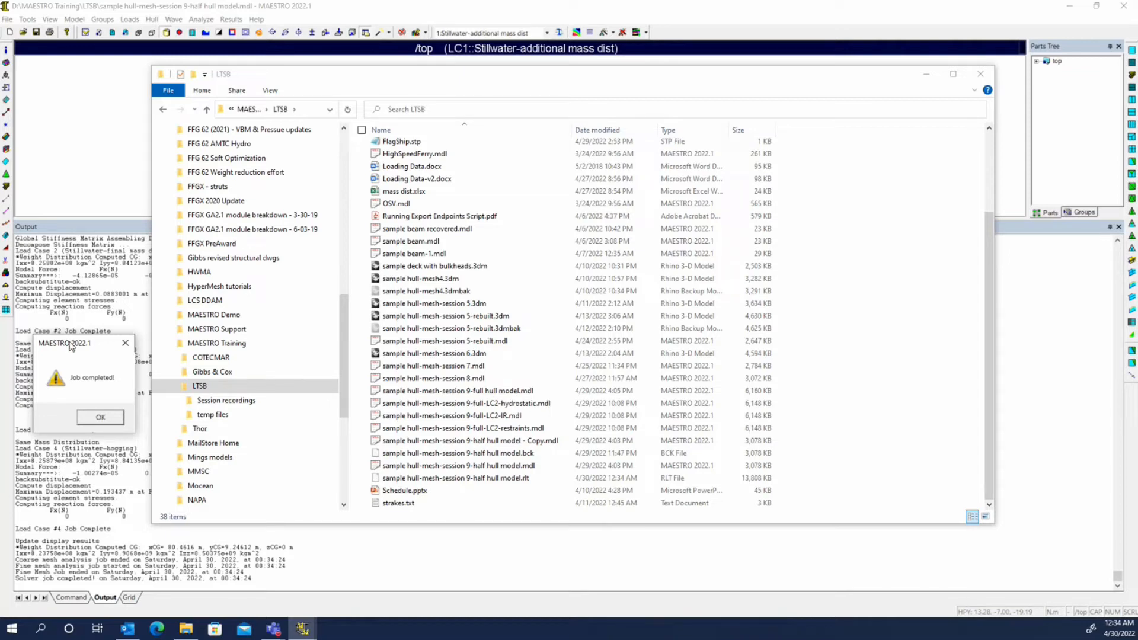
pyautogui.click(99, 418)
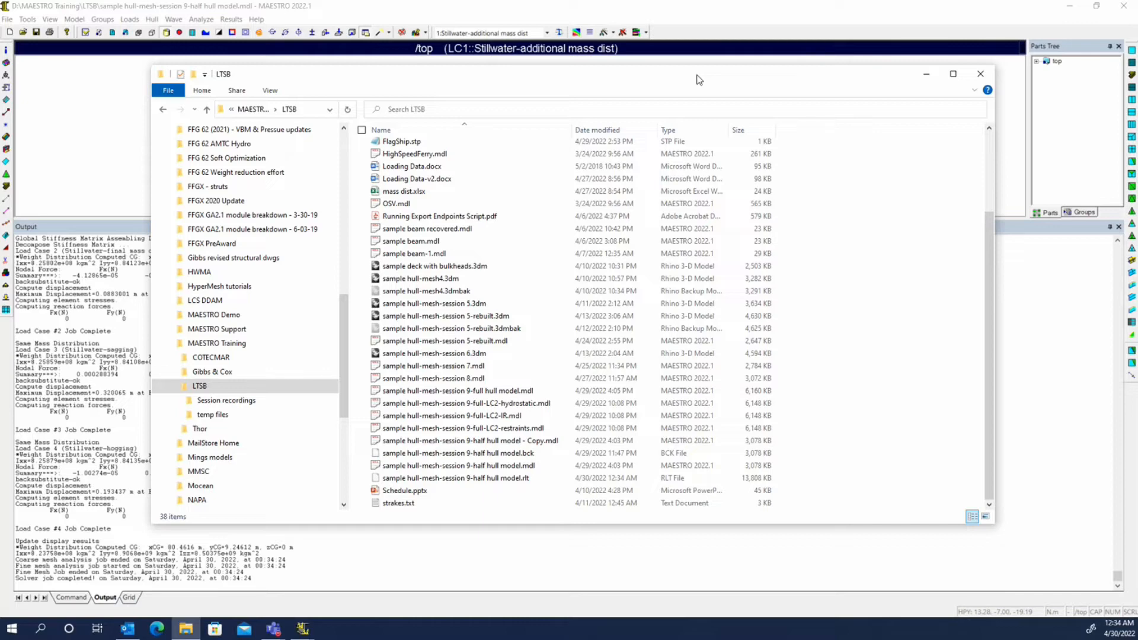
pyautogui.click(926, 74)
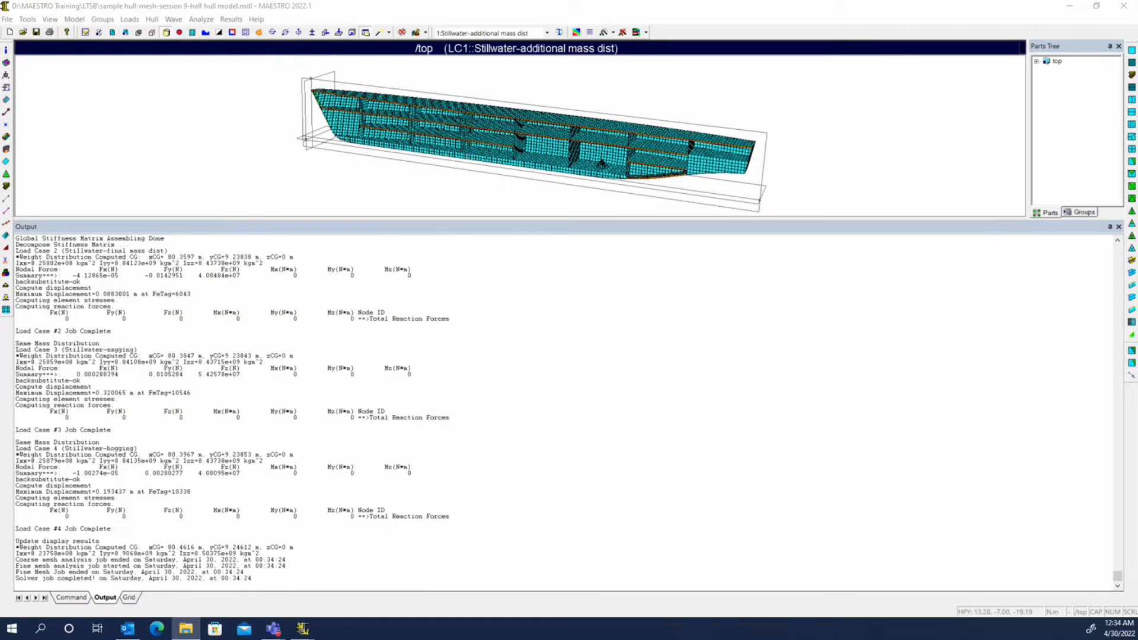
pyautogui.moveTo(445, 219); pyautogui.dragTo(465, 516)
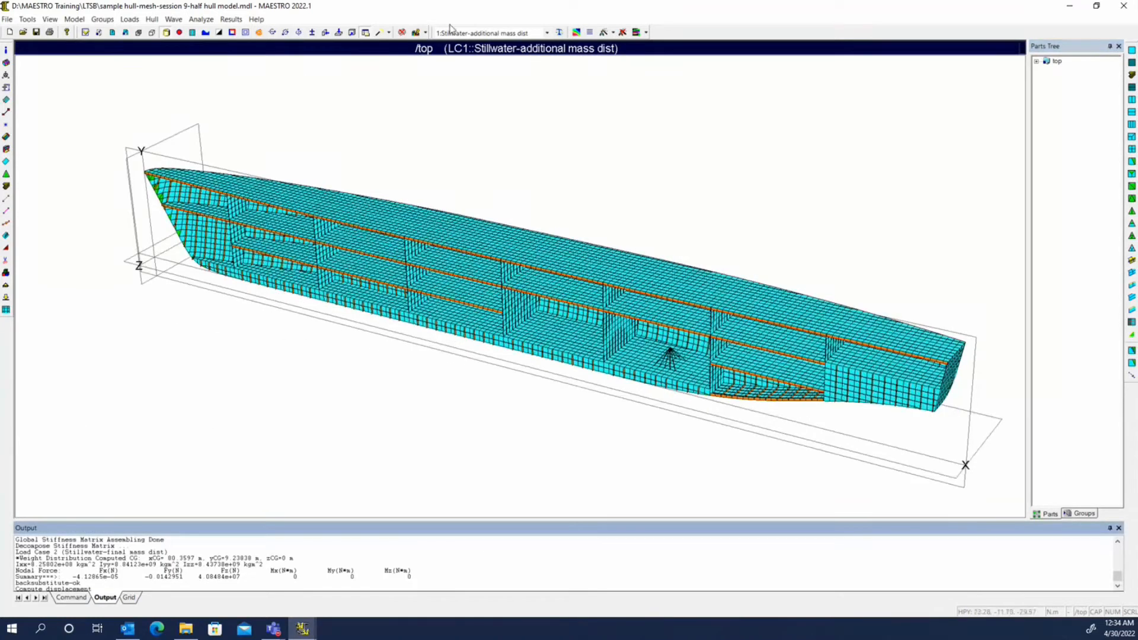
# - Display the deformed model and limit its deformation to the X direction
pyautogui.click(231, 19)
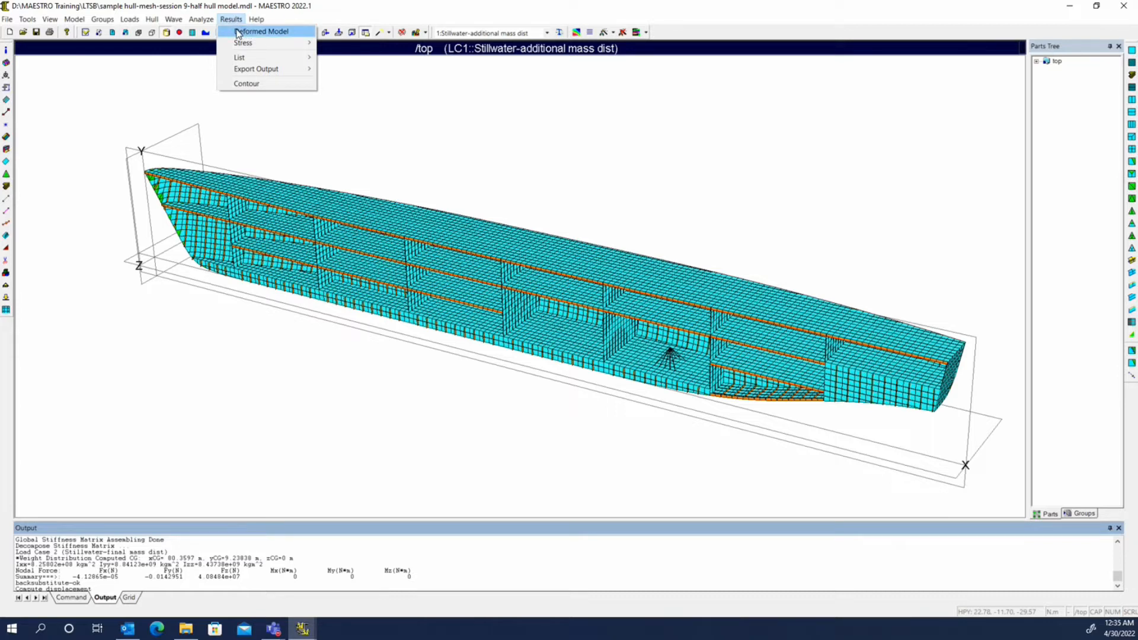
pyautogui.click(257, 32)
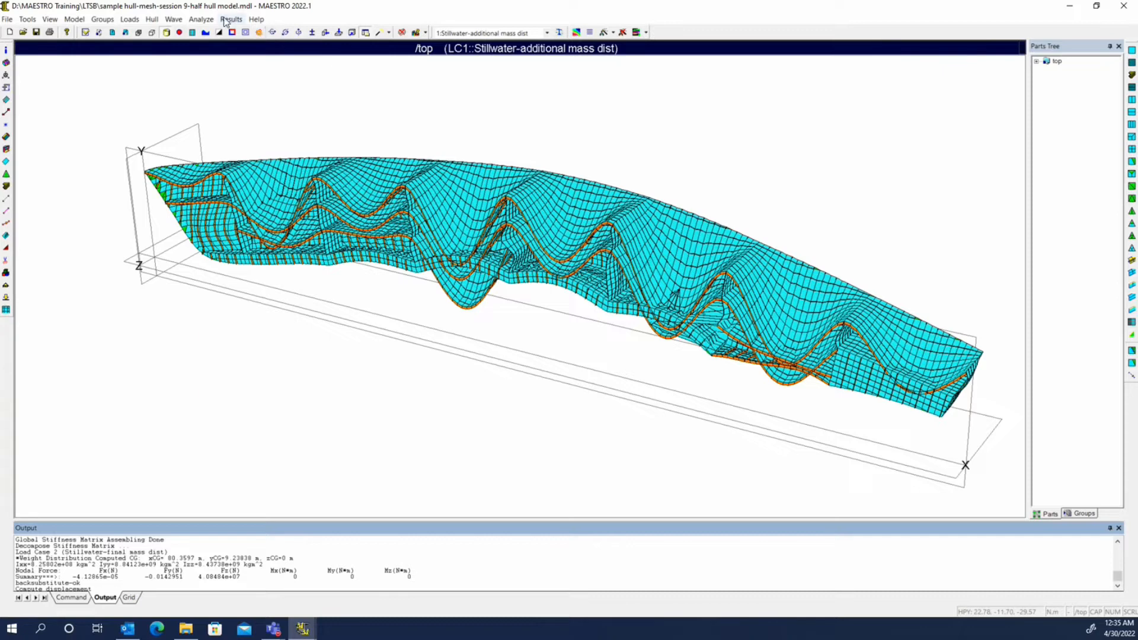
pyautogui.click(86, 33)
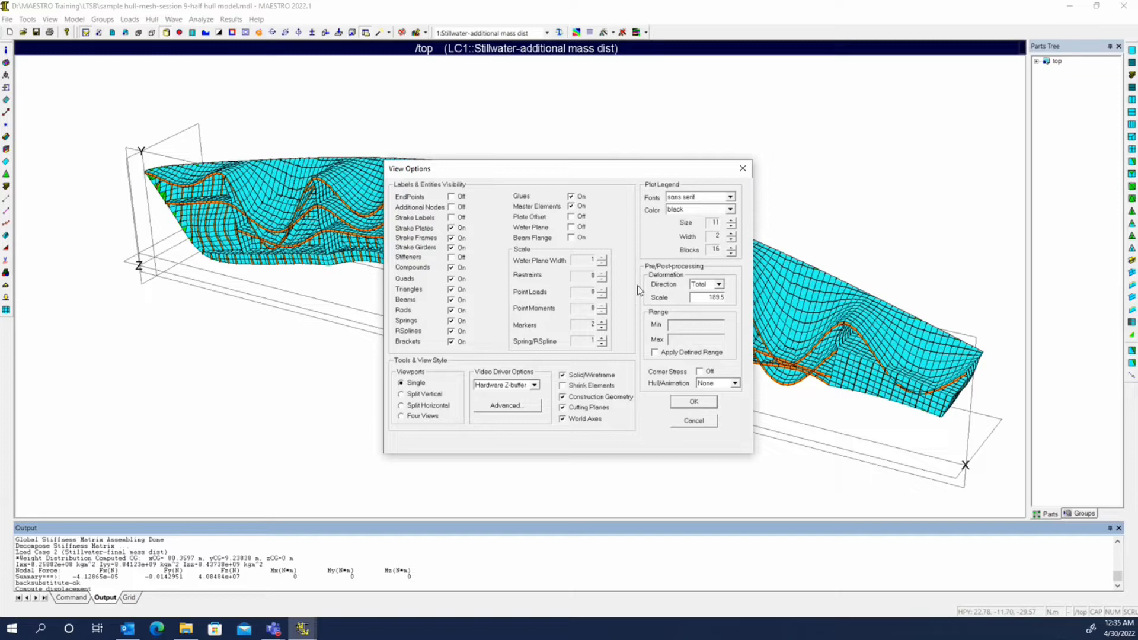
pyautogui.moveTo(596, 172); pyautogui.dragTo(224, 239)
pyautogui.click(347, 353)
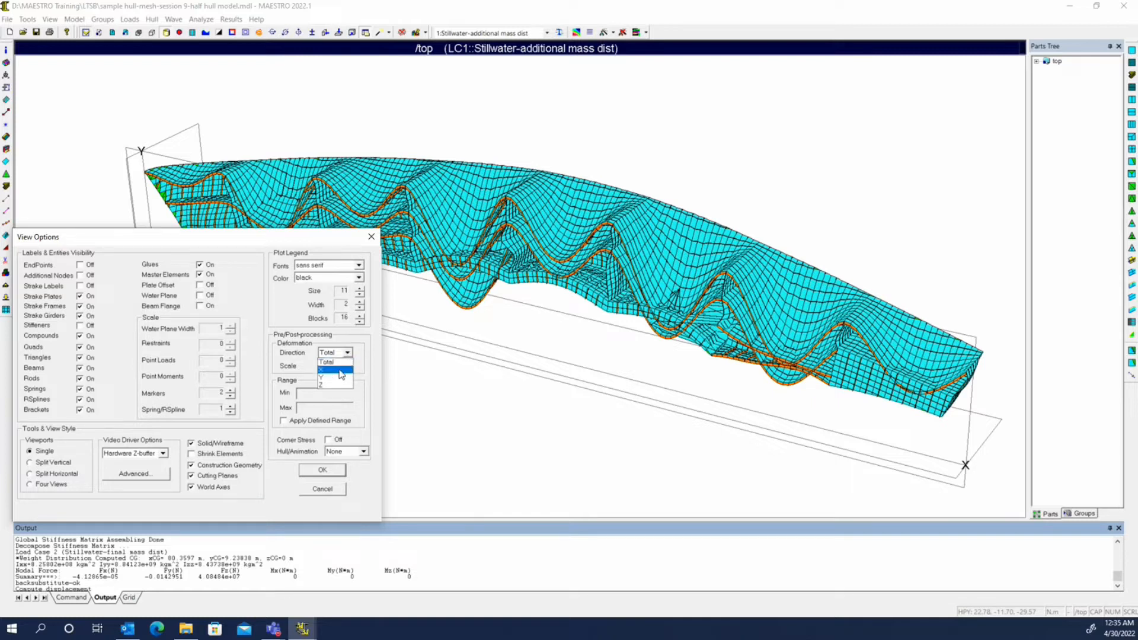
pyautogui.click(341, 370)
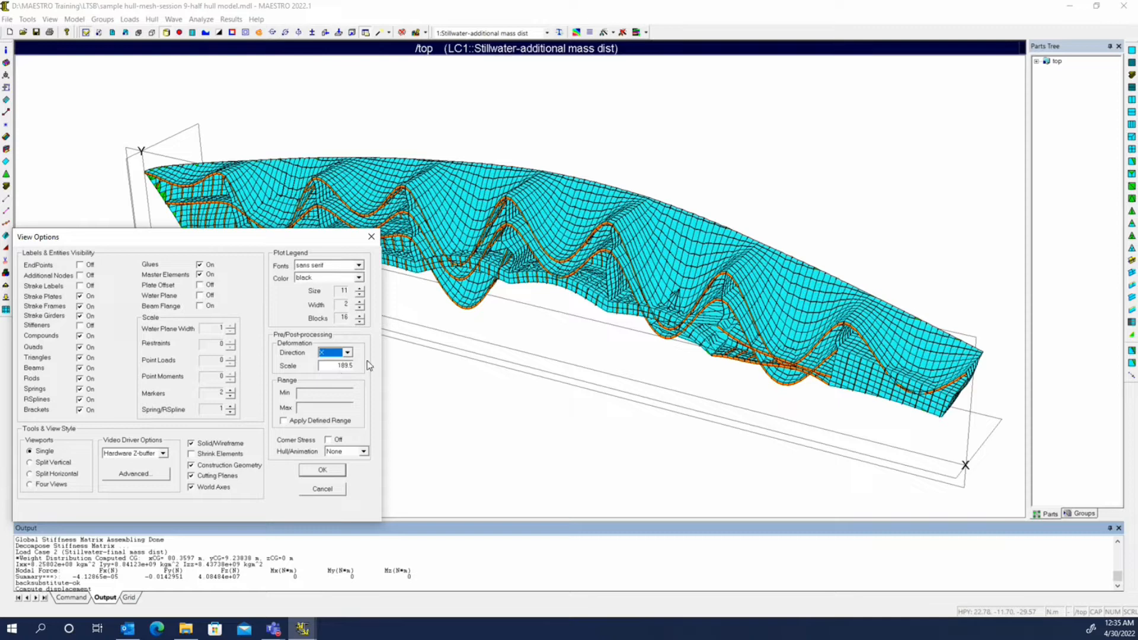
pyautogui.click(323, 469)
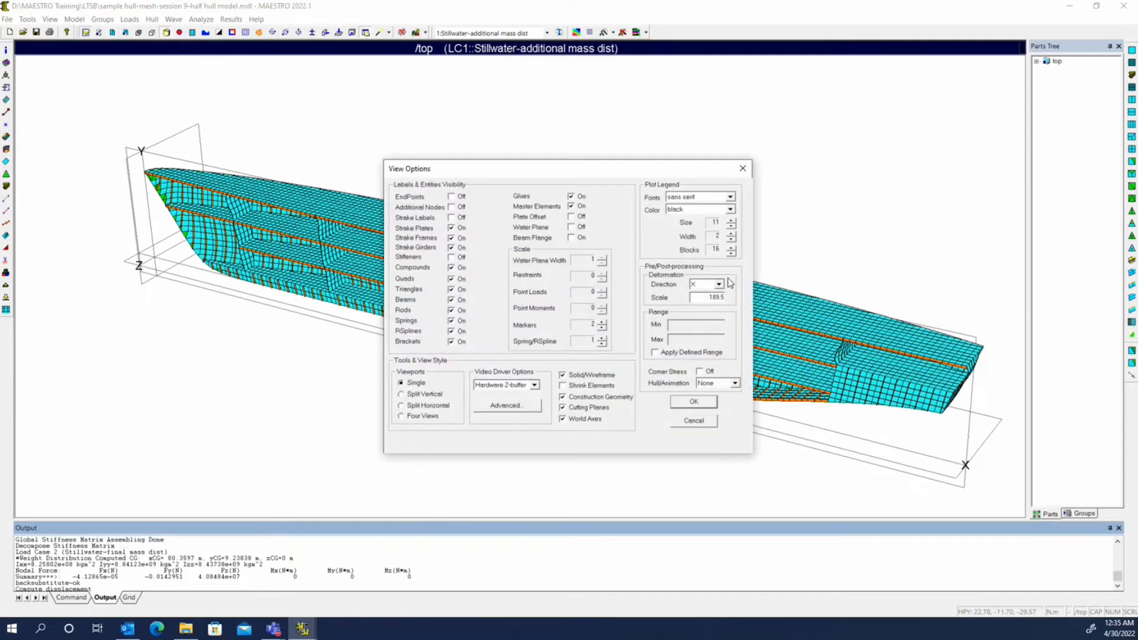
# - Limit the displayed deformation of the hull to the Y direction
pyautogui.click(714, 284)
pyautogui.click(706, 314)
pyautogui.press('Down')
pyautogui.click(694, 402)
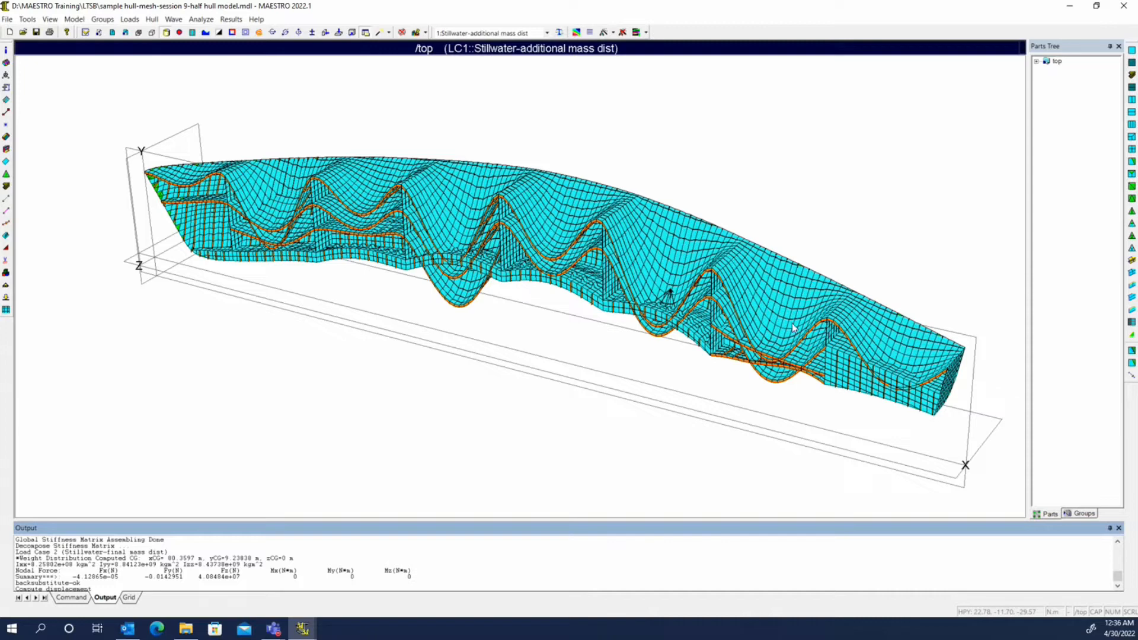
# - Set the deformation direction to Total and the deformation scale to 50
pyautogui.click(86, 32)
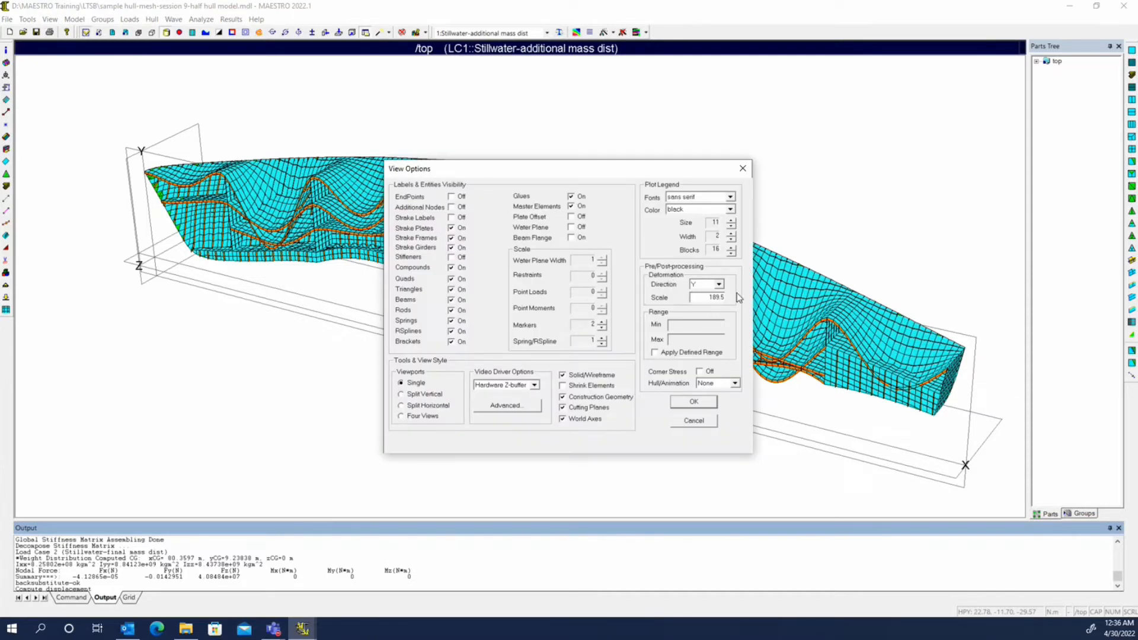
pyautogui.click(718, 285)
pyautogui.click(709, 325)
pyautogui.moveTo(562, 168); pyautogui.dragTo(208, 258)
pyautogui.moveTo(353, 387); pyautogui.dragTo(377, 384)
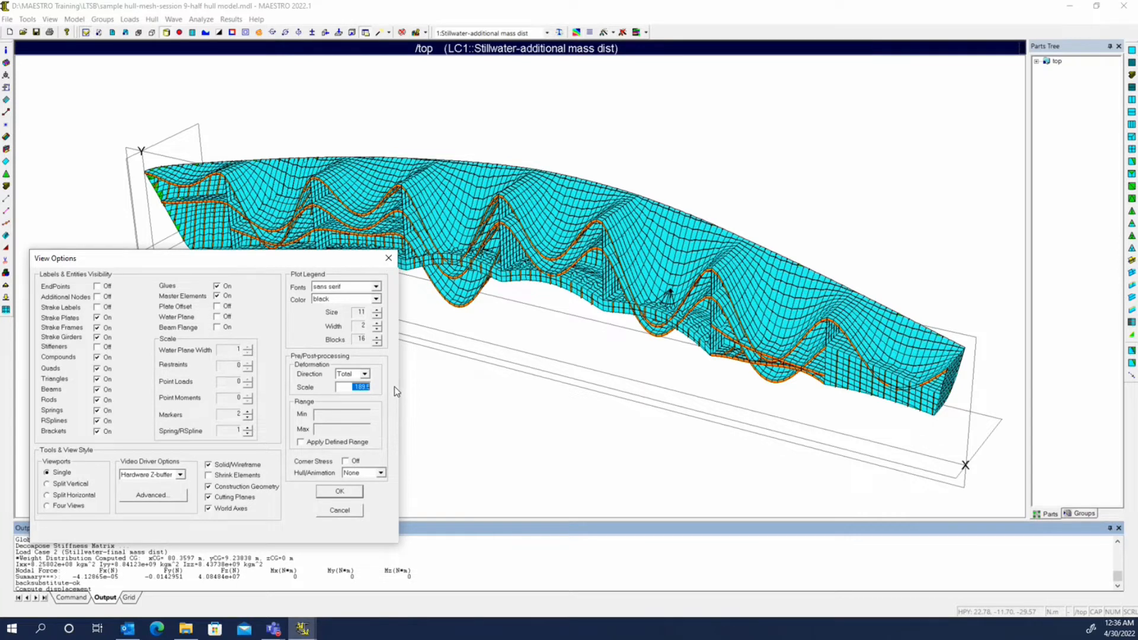
pyautogui.write('50')
pyautogui.click(357, 492)
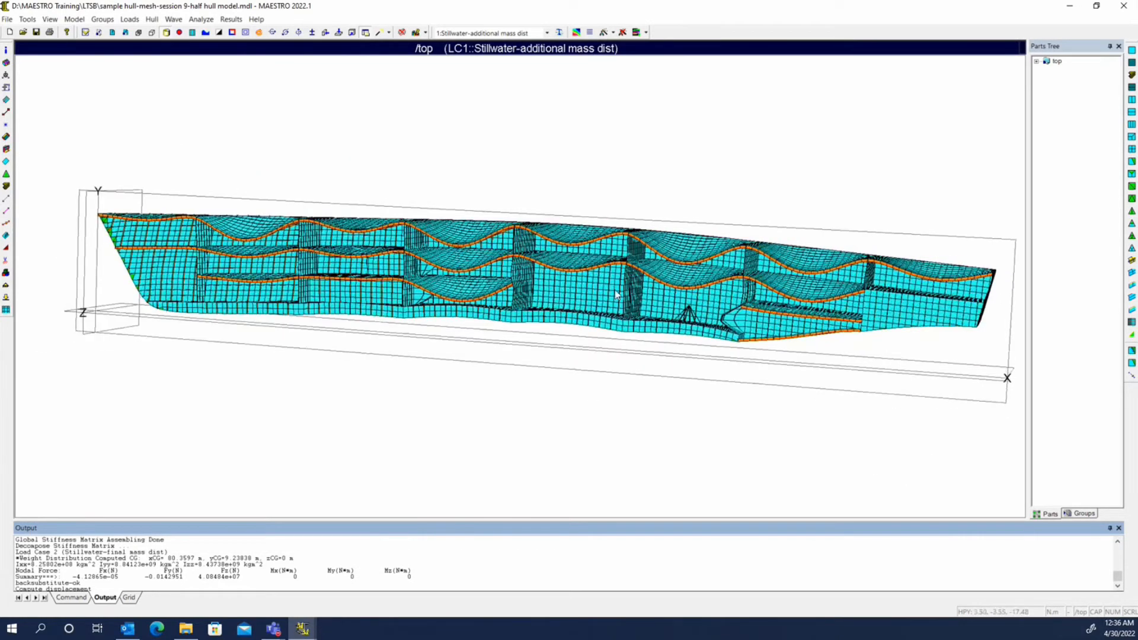
# - Inspect the deformed hull from the side and reduce the deformation scale to 30
pyautogui.moveTo(737, 285); pyautogui.dragTo(618, 315, button='middle')
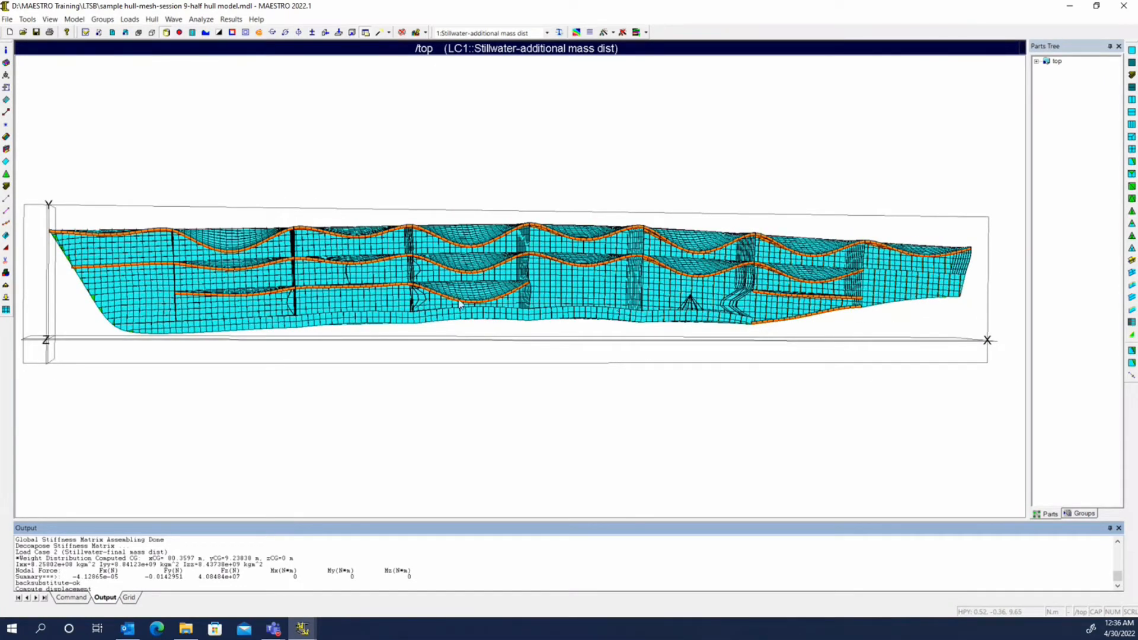
pyautogui.moveTo(460, 303); pyautogui.dragTo(360, 271, button='middle')
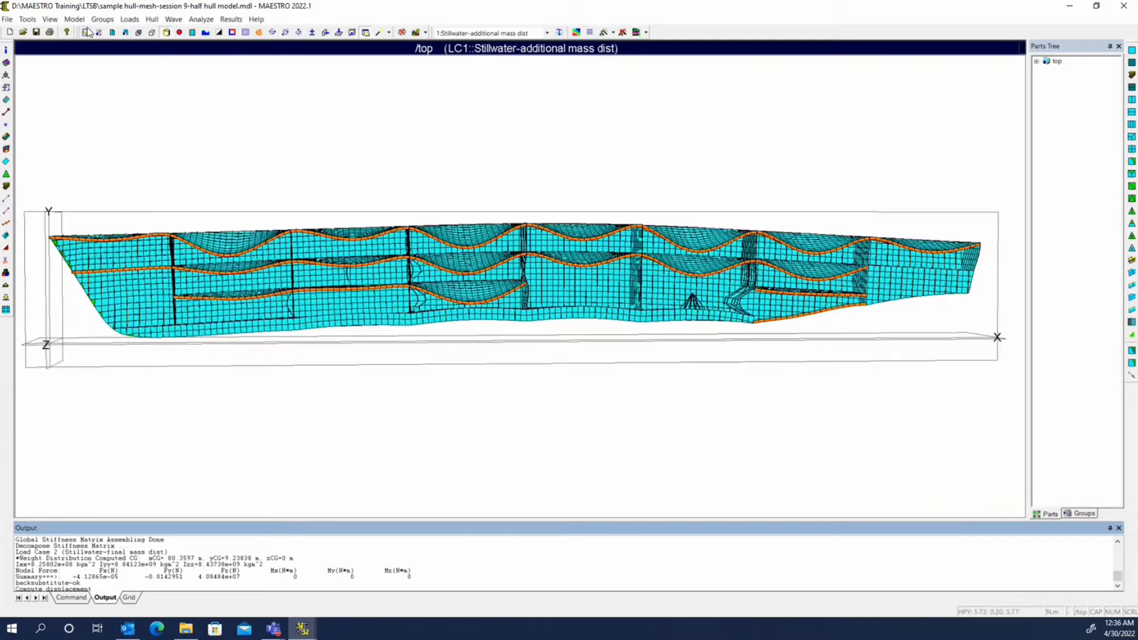
pyautogui.click(86, 32)
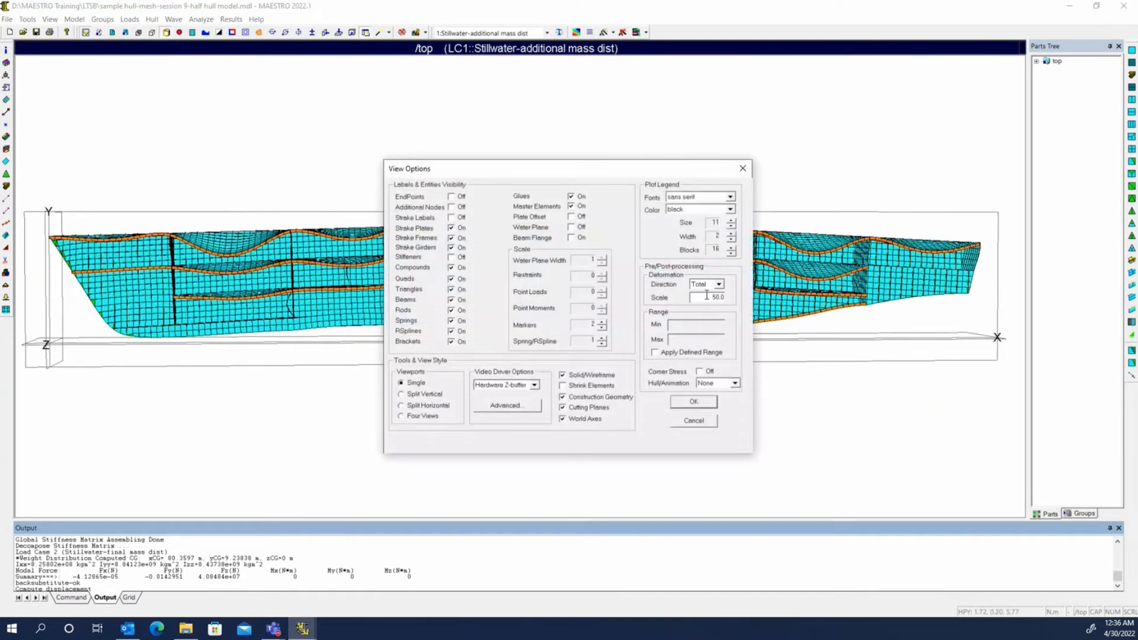
pyautogui.moveTo(706, 296); pyautogui.dragTo(730, 296)
pyautogui.write('30')
pyautogui.click(692, 401)
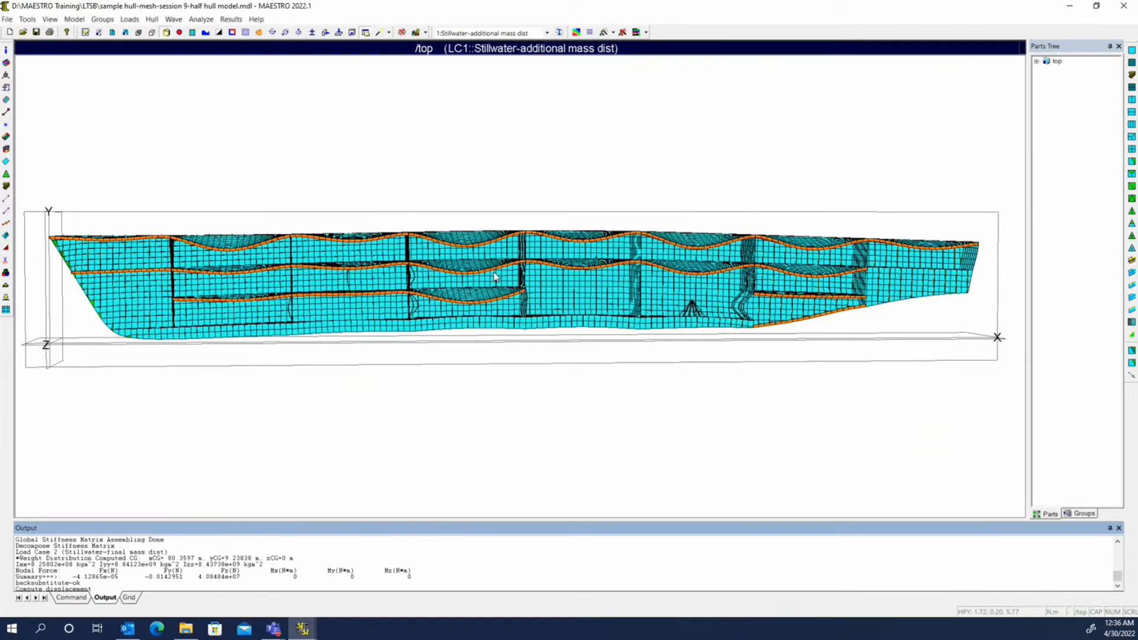
# - Review the available stress result types and query a plate element on the deck for its properties
pyautogui.moveTo(539, 306)
pyautogui.mouseDown(button='middle')
pyautogui.moveTo(491, 331)
pyautogui.moveTo(622, 398)
pyautogui.moveTo(492, 345)
pyautogui.moveTo(481, 266)
pyautogui.moveTo(550, 323)
pyautogui.mouseUp(button='middle')
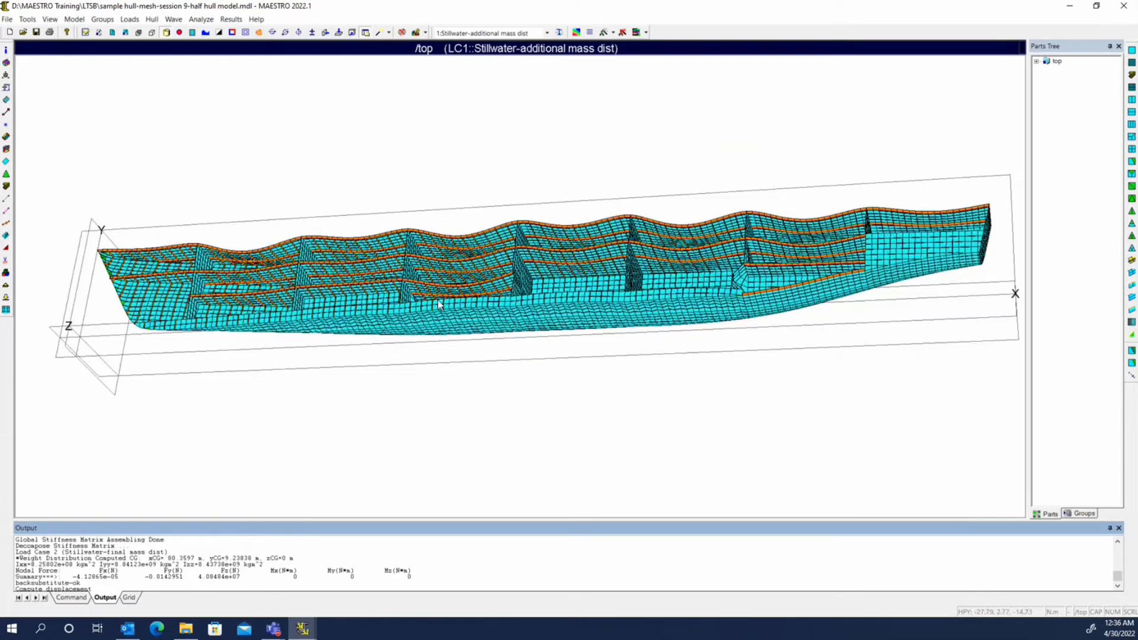
pyautogui.moveTo(456, 324); pyautogui.dragTo(516, 350, button='middle')
pyautogui.click(231, 19)
pyautogui.moveTo(267, 43)
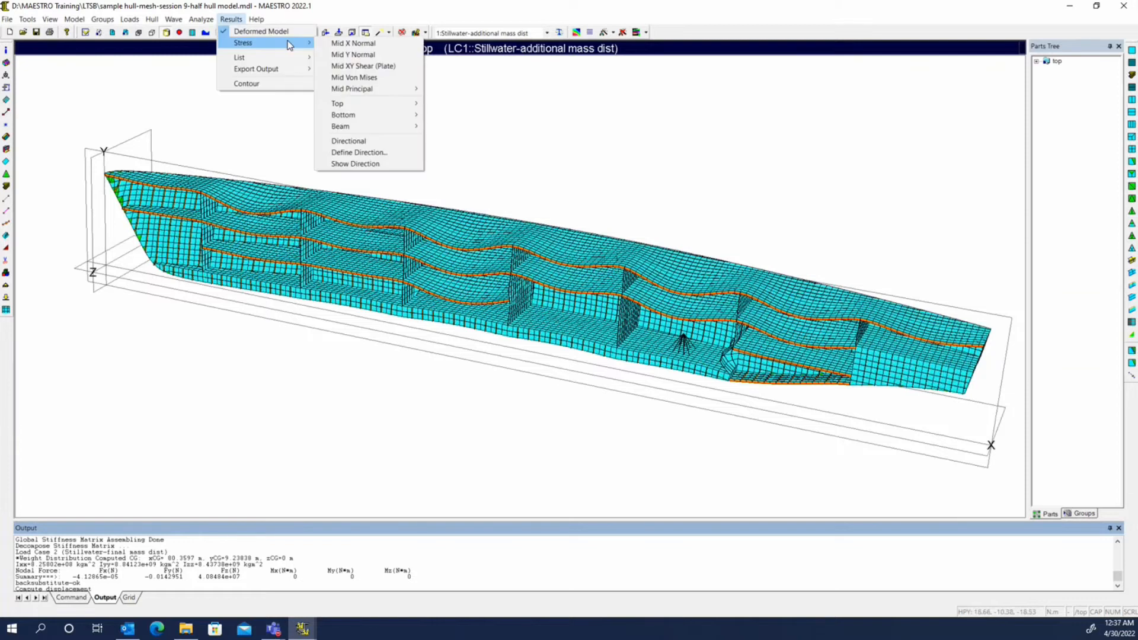
pyautogui.click(363, 166)
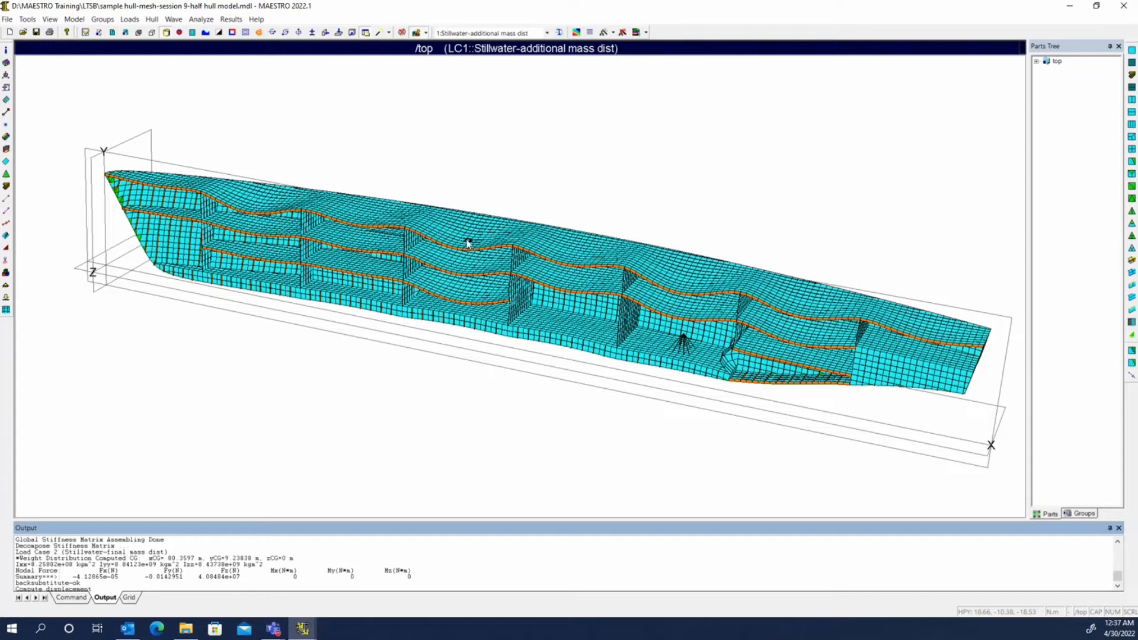
pyautogui.moveTo(465, 246)
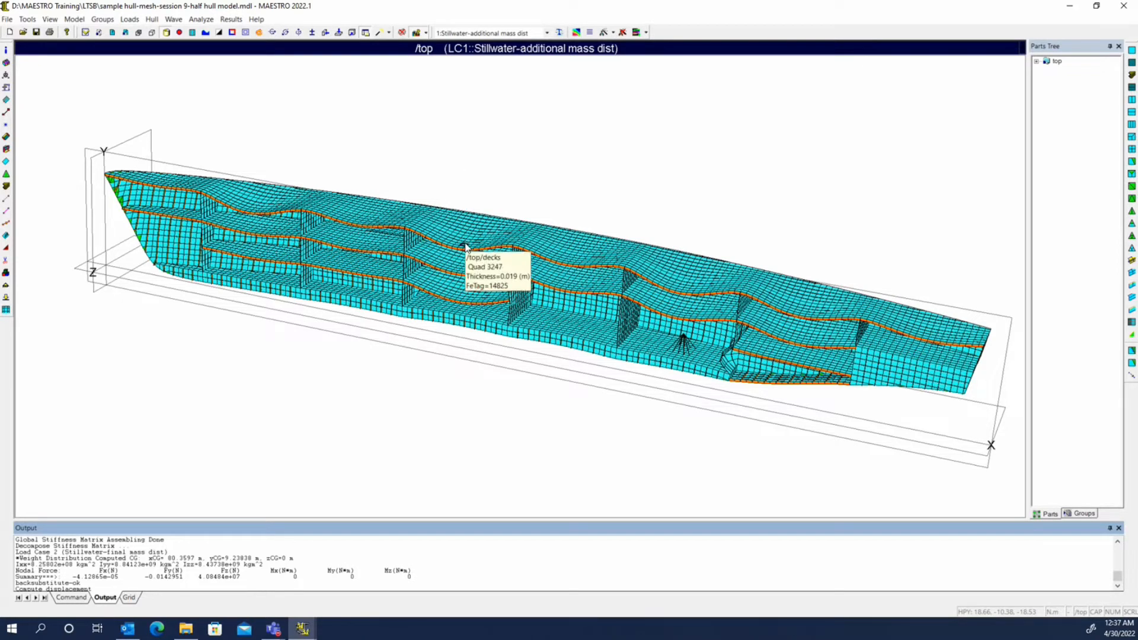
# - Set the element query to Pressure and inspect the pressures on the plate elements of the hull bottom
pyautogui.click(416, 33)
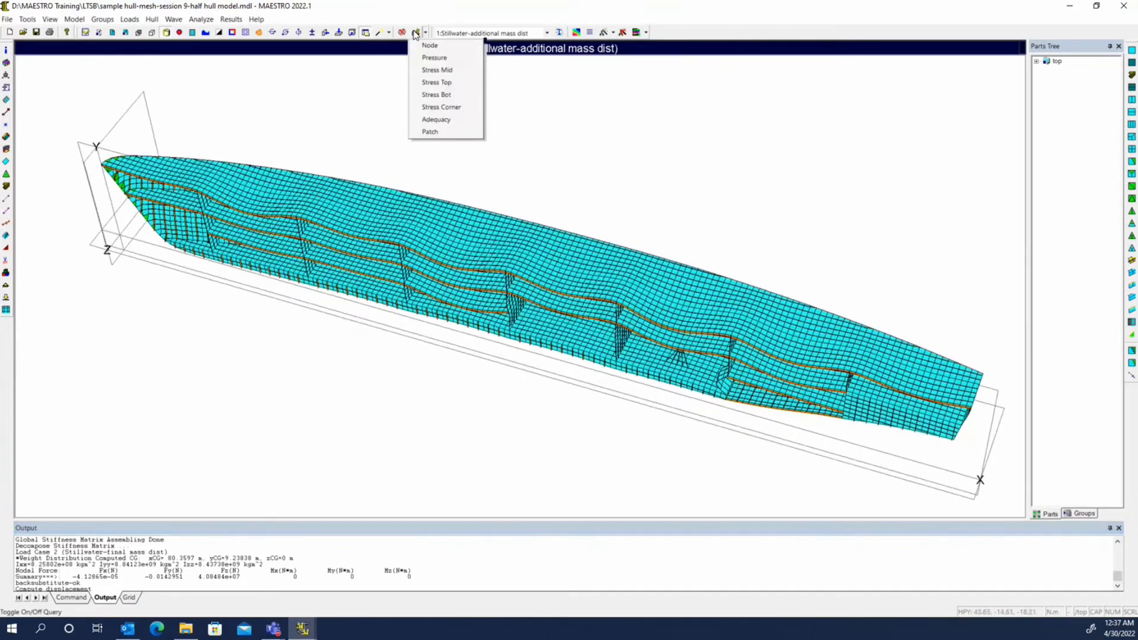
pyautogui.click(416, 33)
pyautogui.click(425, 33)
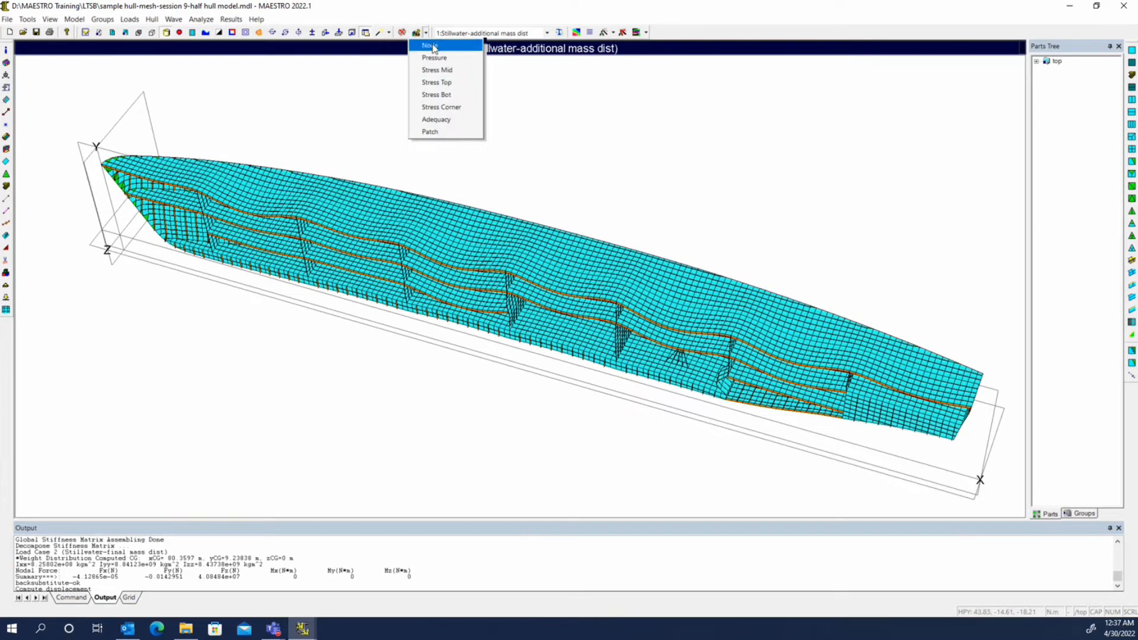
pyautogui.click(450, 132)
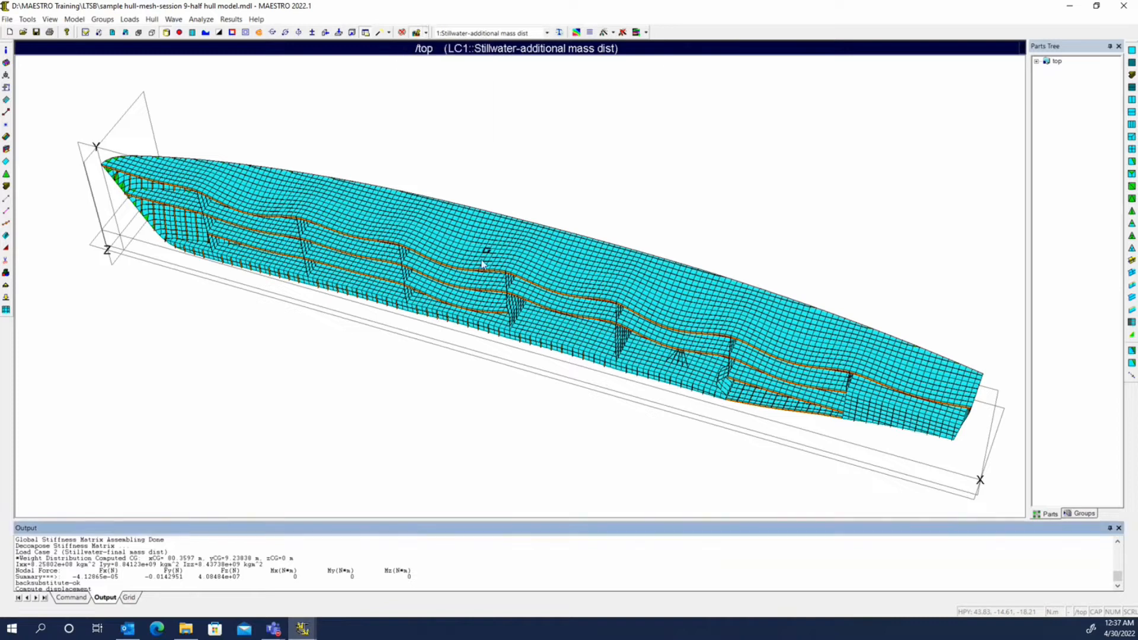
pyautogui.moveTo(468, 256)
pyautogui.moveTo(451, 322)
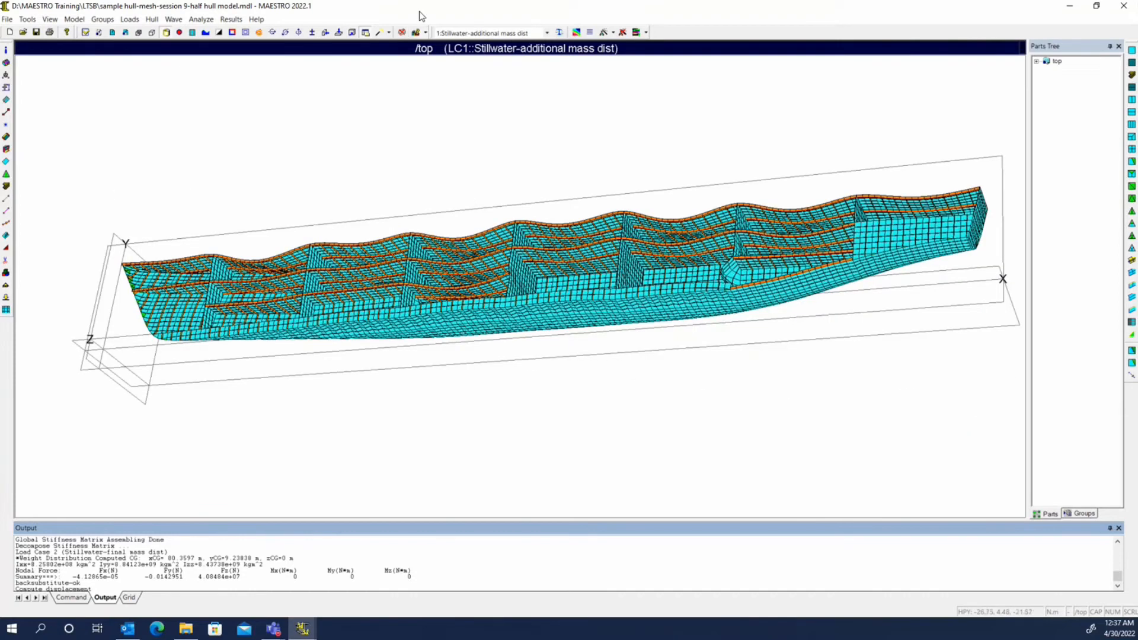
pyautogui.click(418, 32)
pyautogui.moveTo(464, 323)
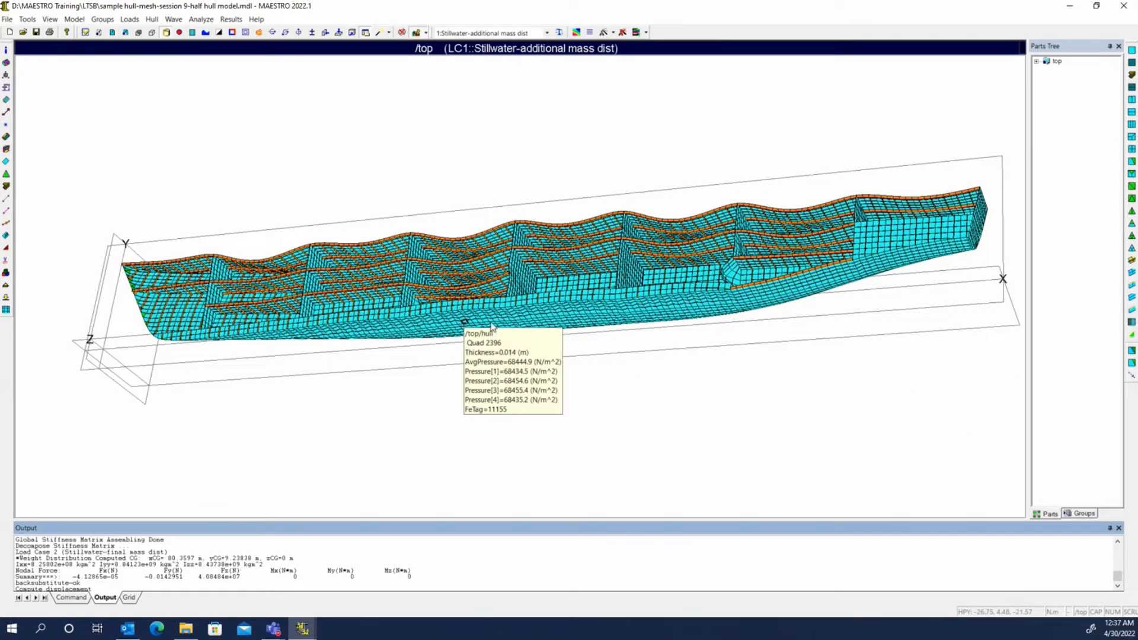
pyautogui.moveTo(560, 320)
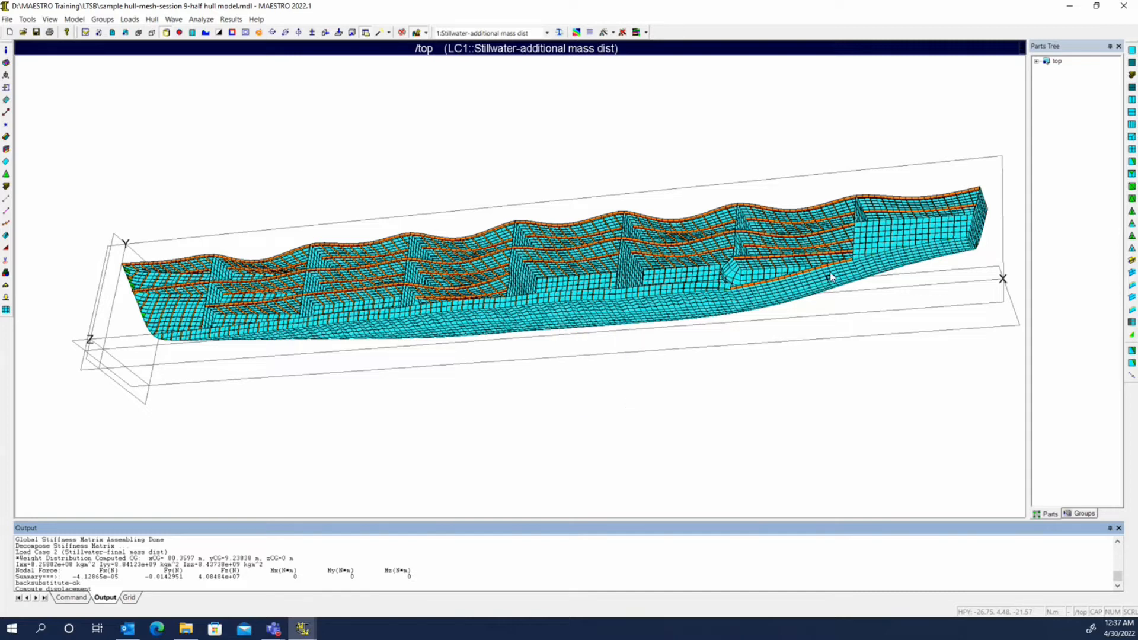
# - Switch the element query from Pressure to a Node query and inspect a node on the hull bottom
pyautogui.moveTo(832, 274)
pyautogui.click(425, 32)
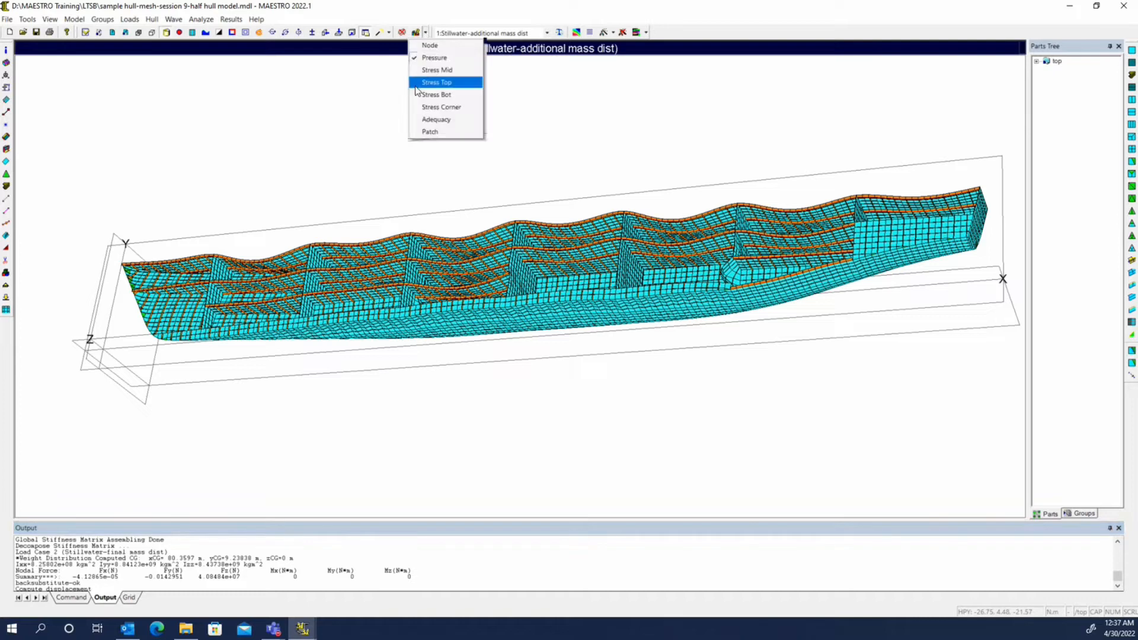
pyautogui.click(430, 58)
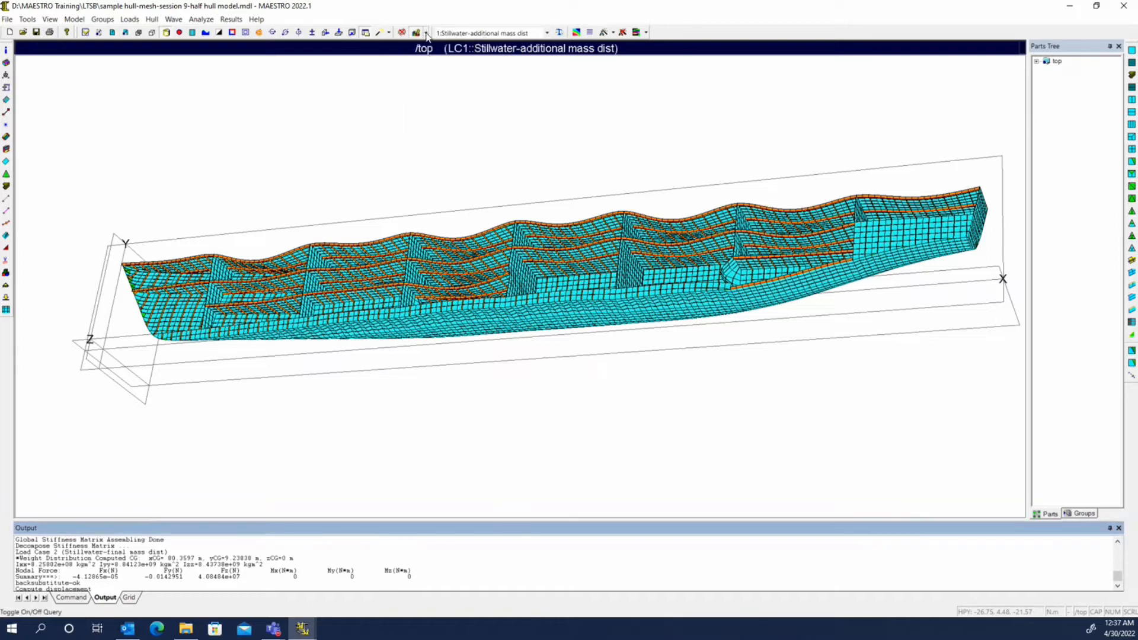
pyautogui.click(425, 32)
pyautogui.click(428, 46)
pyautogui.moveTo(596, 313)
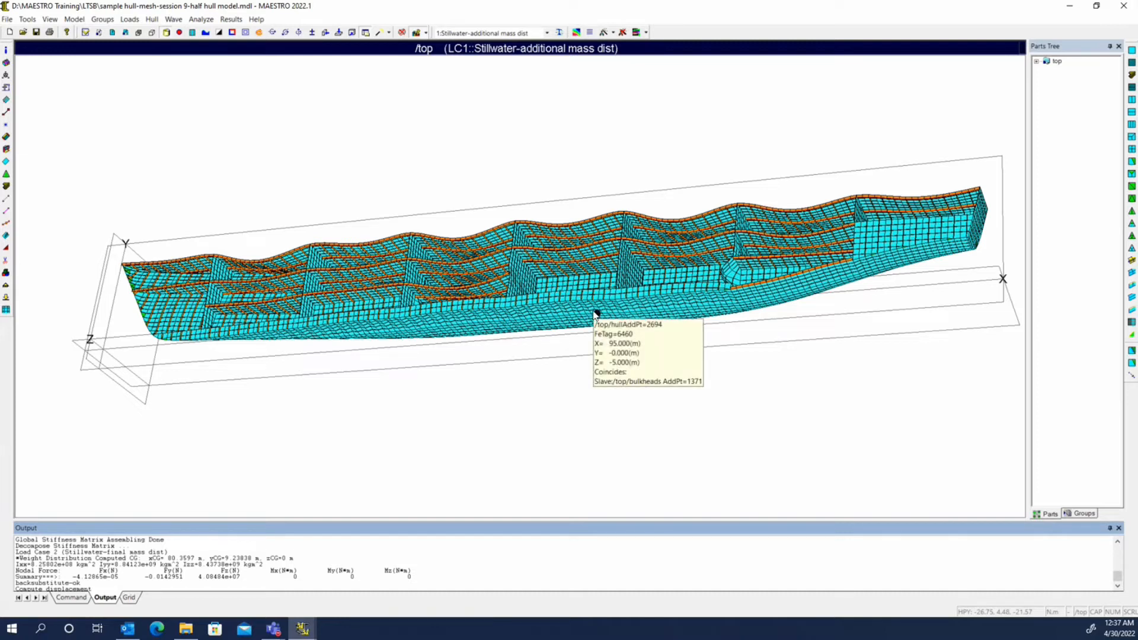
# - Add Nodal Force and Deformation to the node query and inspect nodes on the decks and hull bottom
pyautogui.click(426, 34)
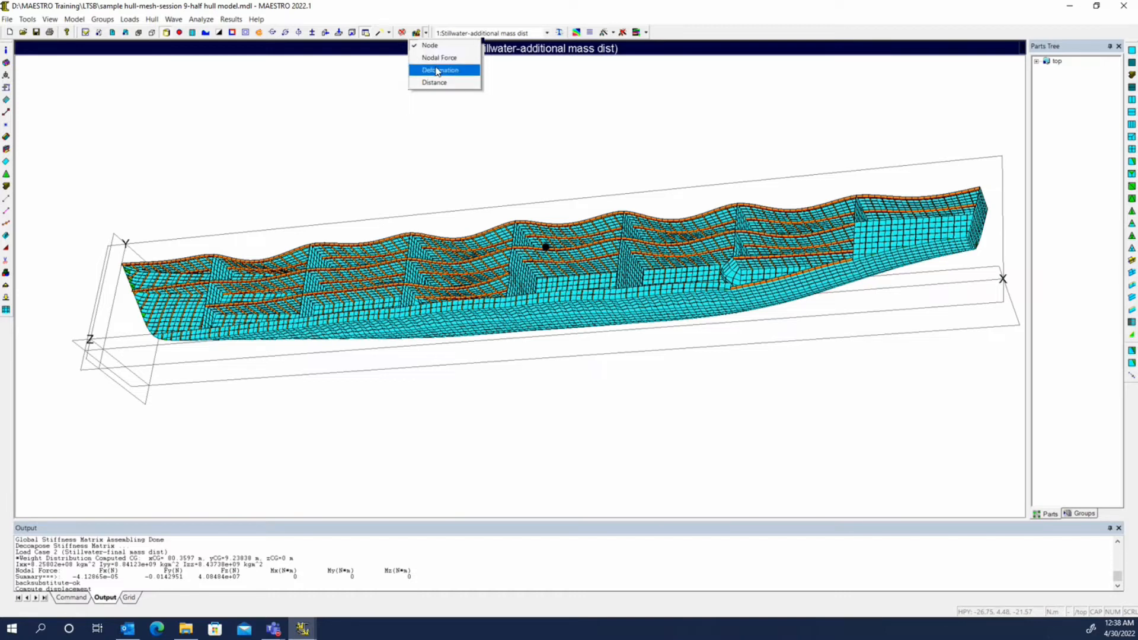
pyautogui.click(439, 59)
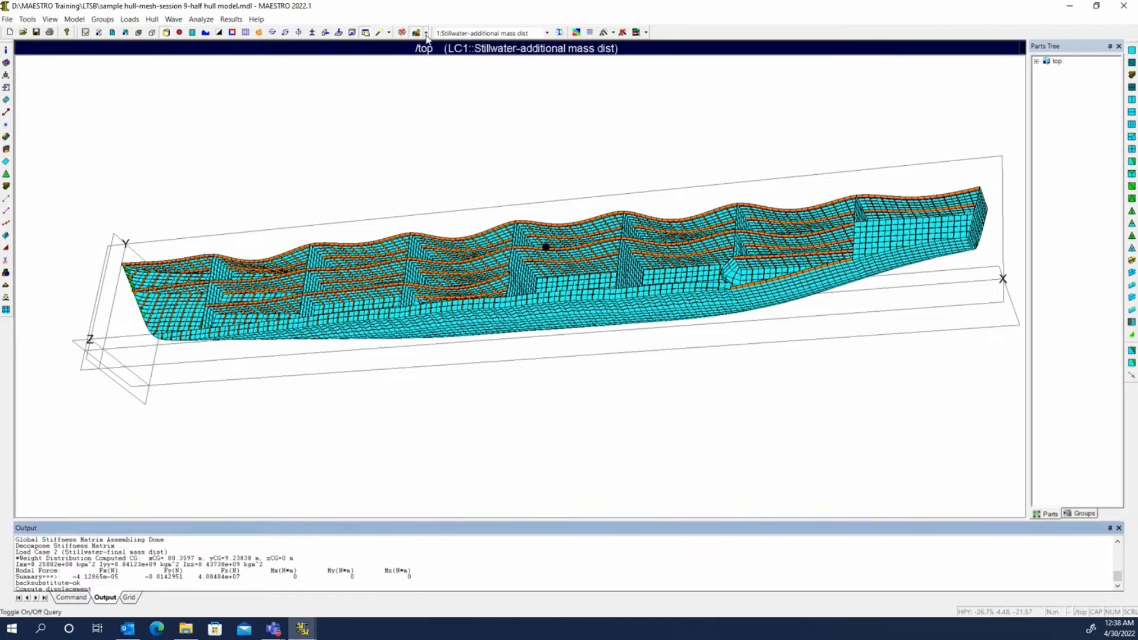
pyautogui.click(426, 33)
pyautogui.click(432, 46)
pyautogui.click(425, 33)
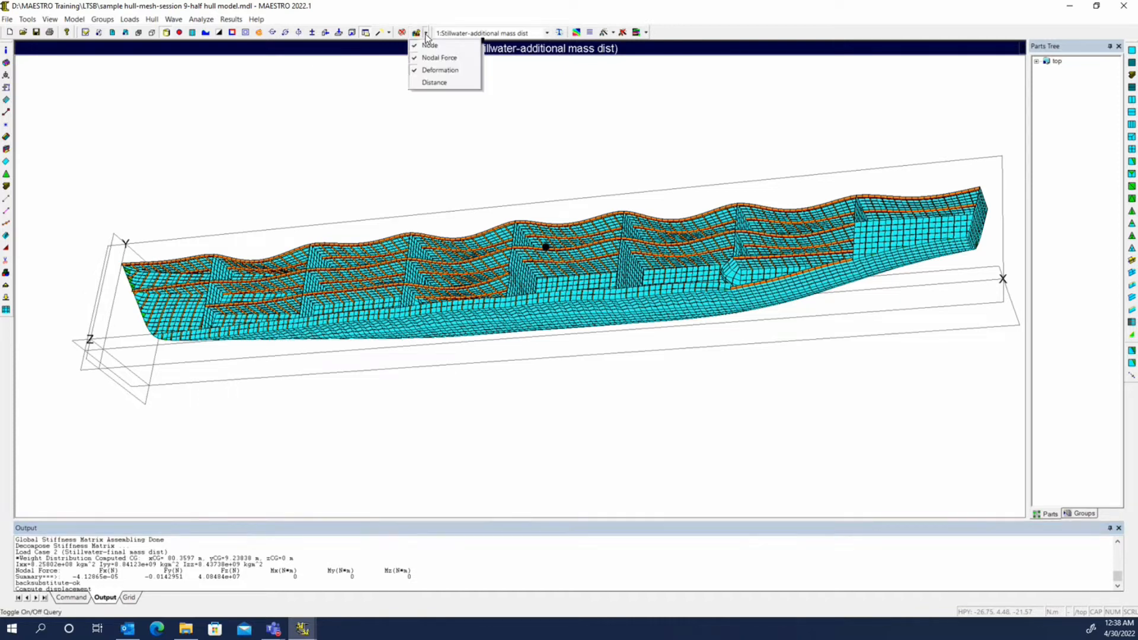
pyautogui.click(434, 70)
pyautogui.moveTo(534, 326)
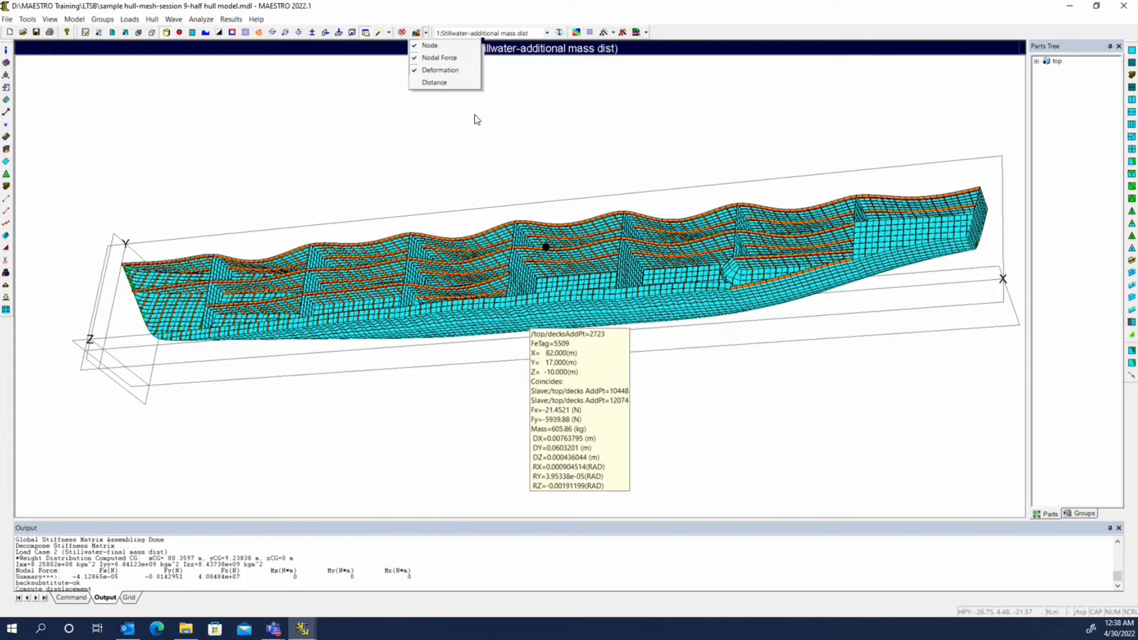
pyautogui.click(416, 32)
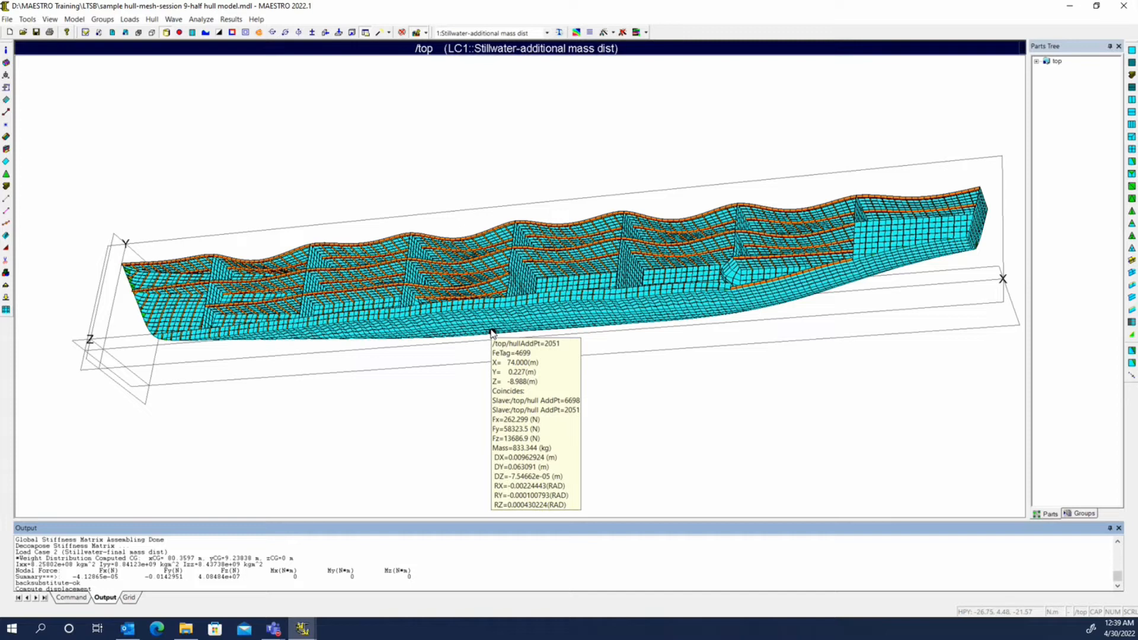
pyautogui.moveTo(487, 312)
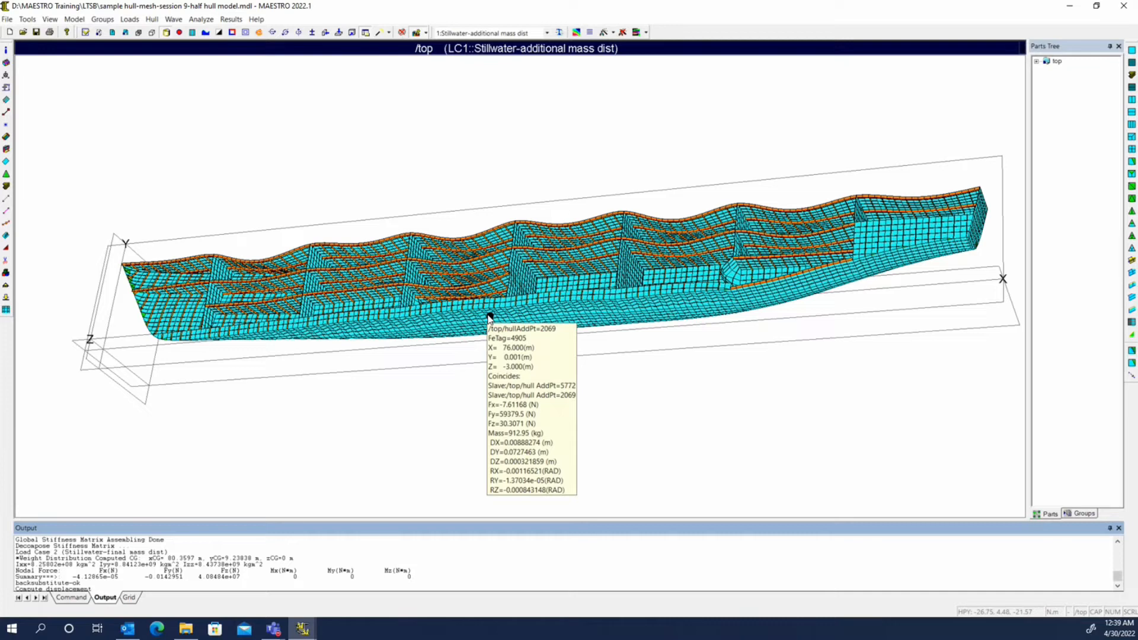
# - Send the query data of three hull bottom nodes to the output log and enlarge the log to read them
pyautogui.click(488, 315)
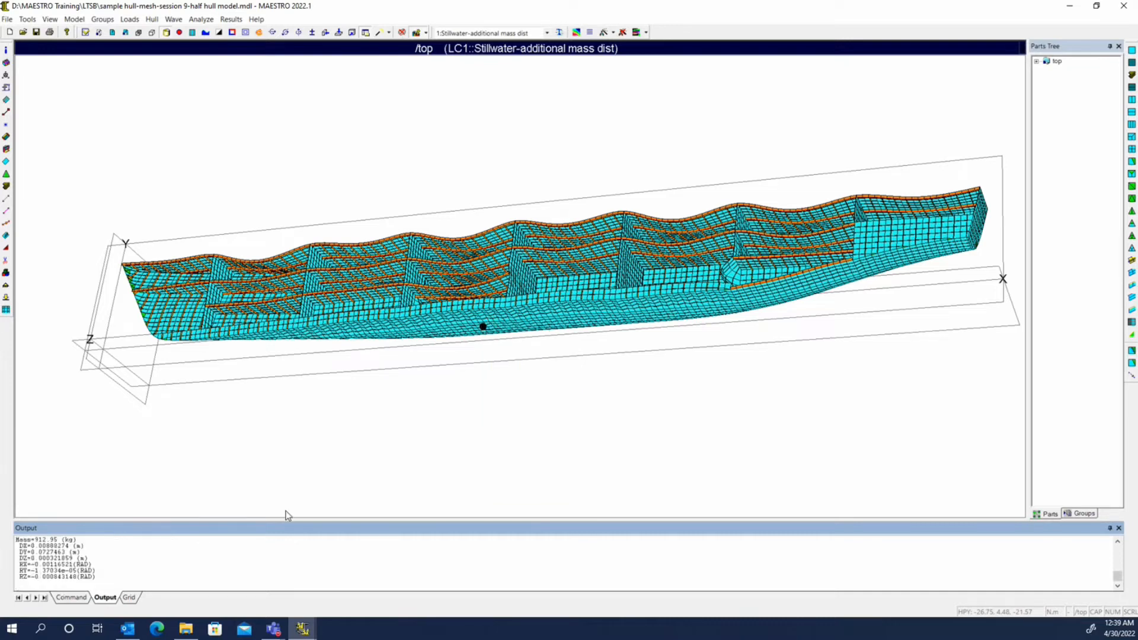
pyautogui.moveTo(301, 521); pyautogui.dragTo(302, 436)
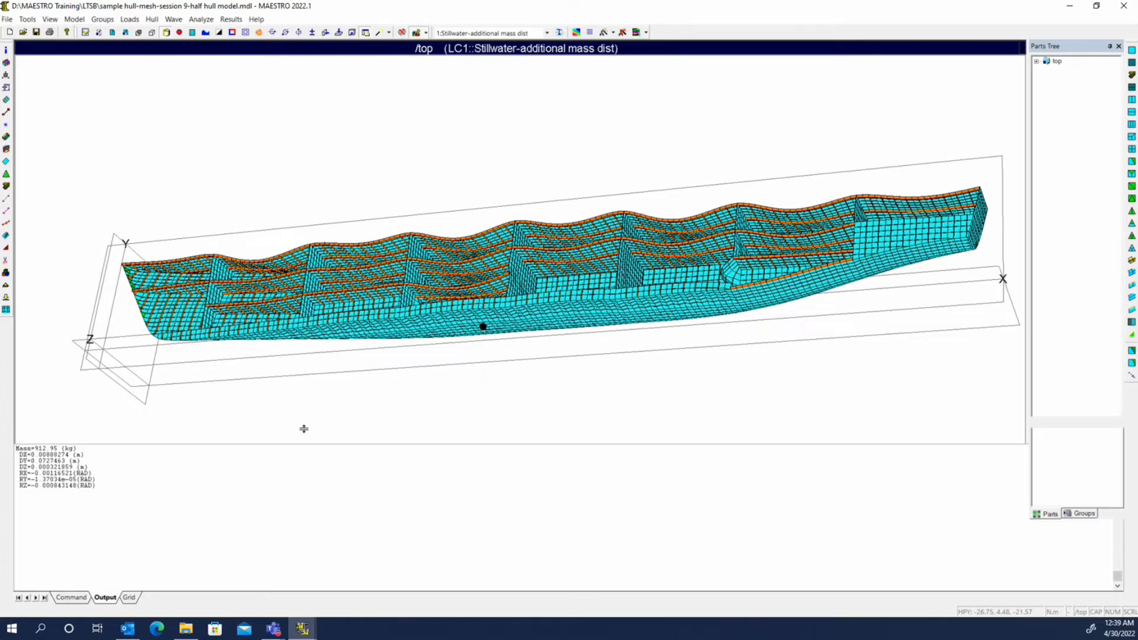
pyautogui.moveTo(491, 280)
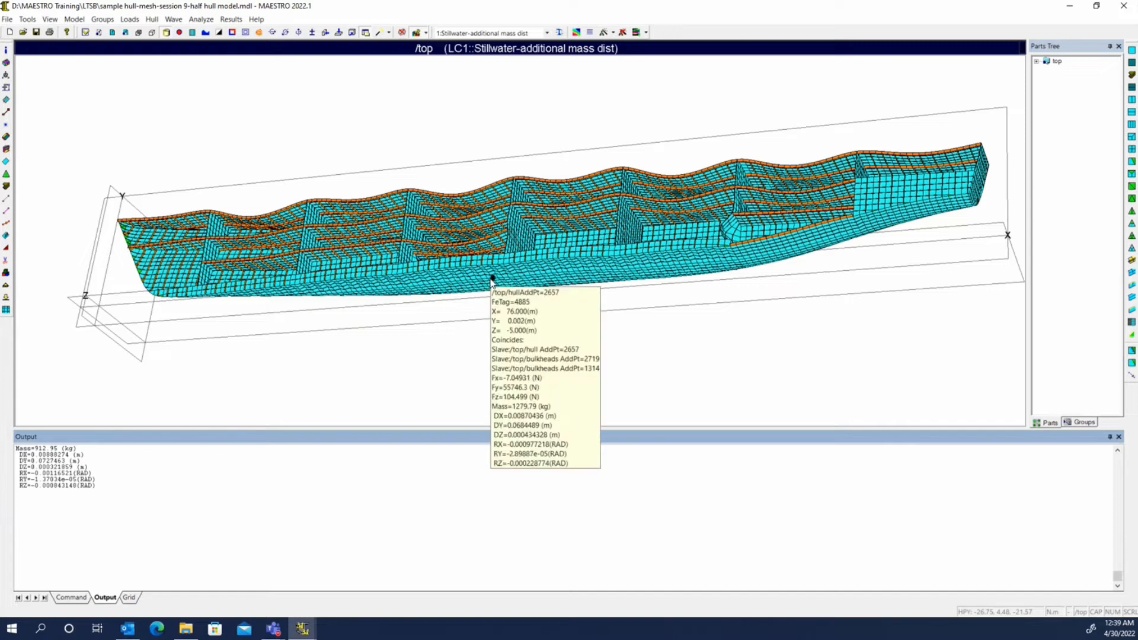
pyautogui.scroll(6, 369, 512)
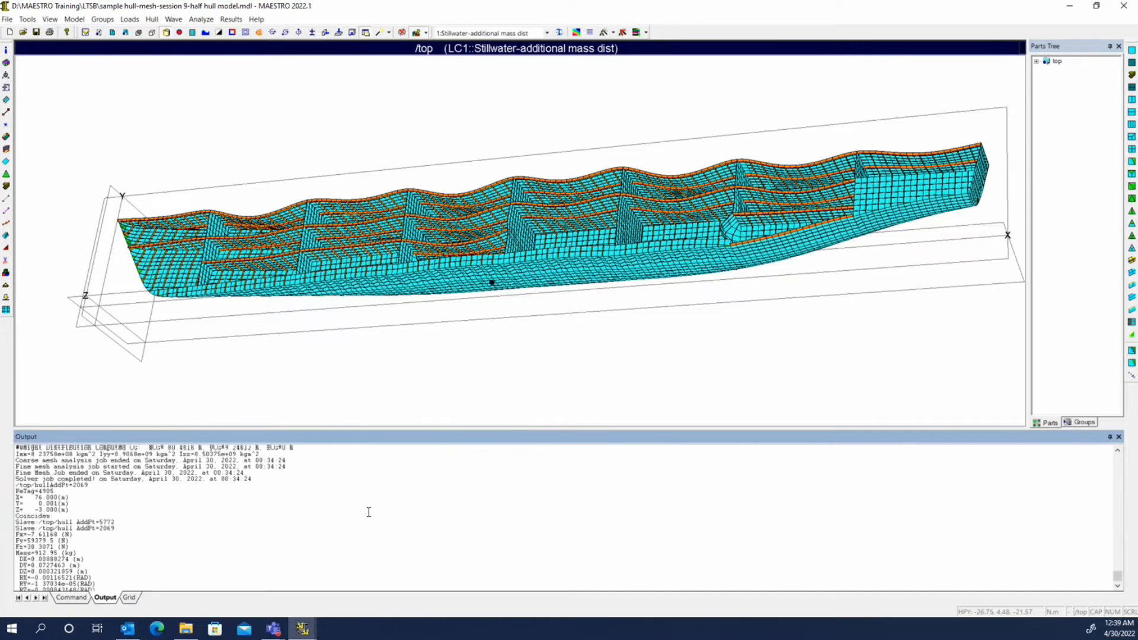
pyautogui.scroll(1, 369, 512)
pyautogui.scroll(-2, 359, 511)
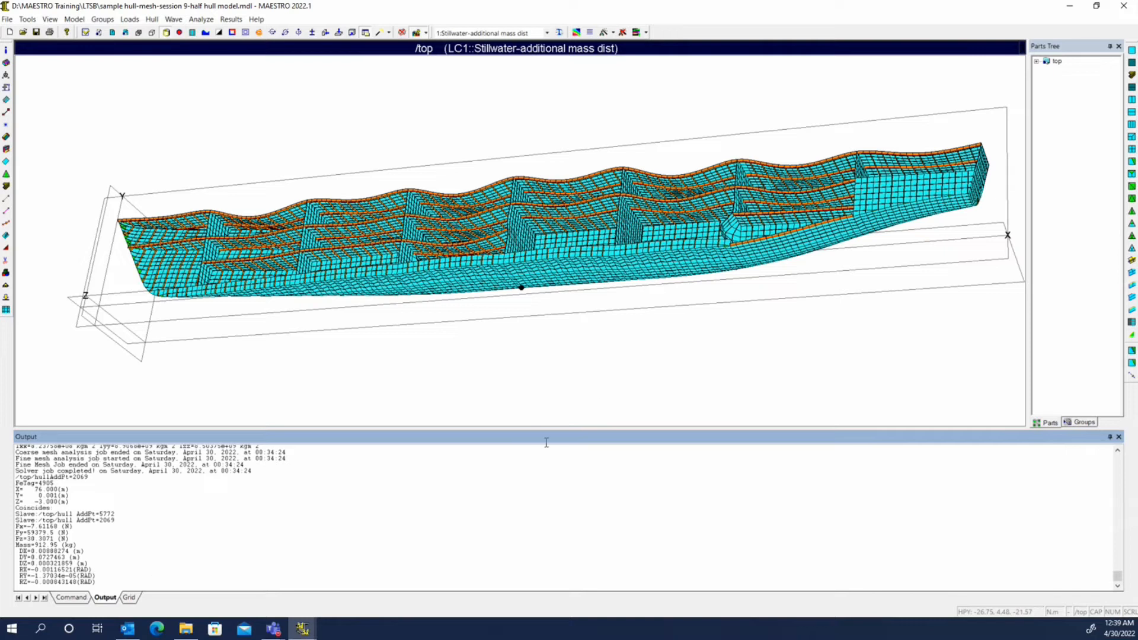
pyautogui.click(733, 250)
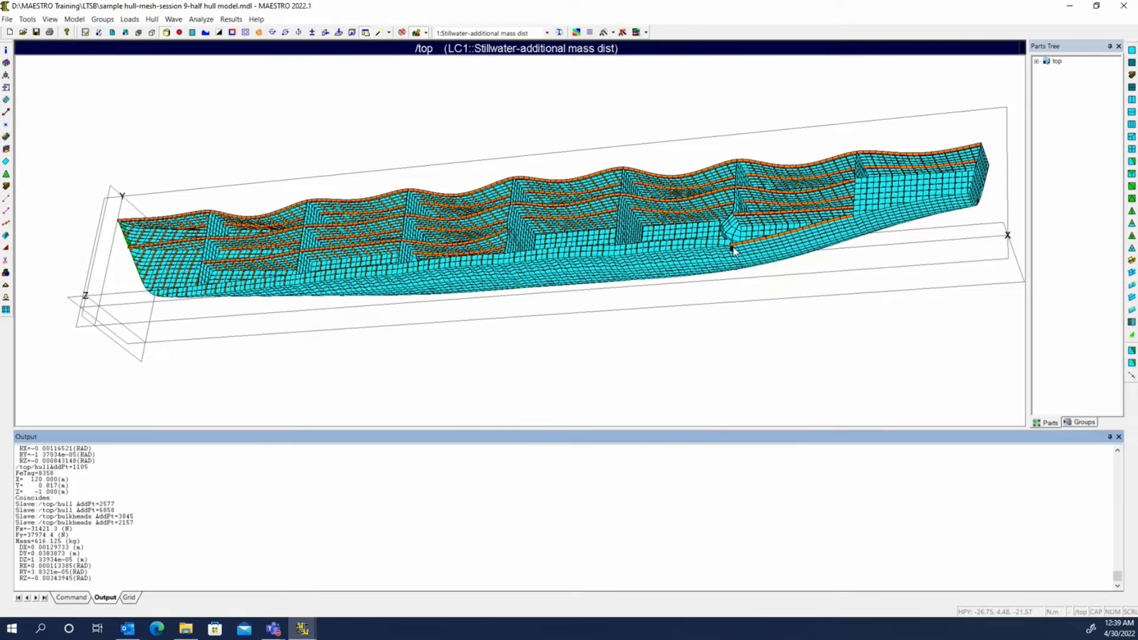
pyautogui.click(294, 289)
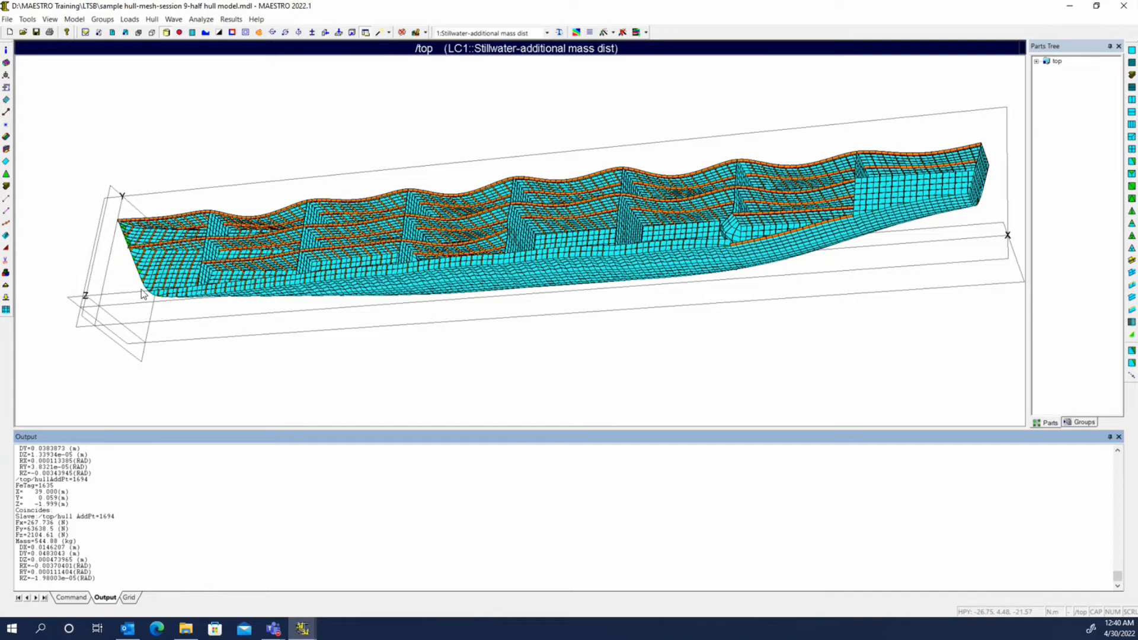
# - Create a node group from four top deck centreline nodes at the bulkheads at X = 40, 60, 80 and 100 m
pyautogui.click(6, 273)
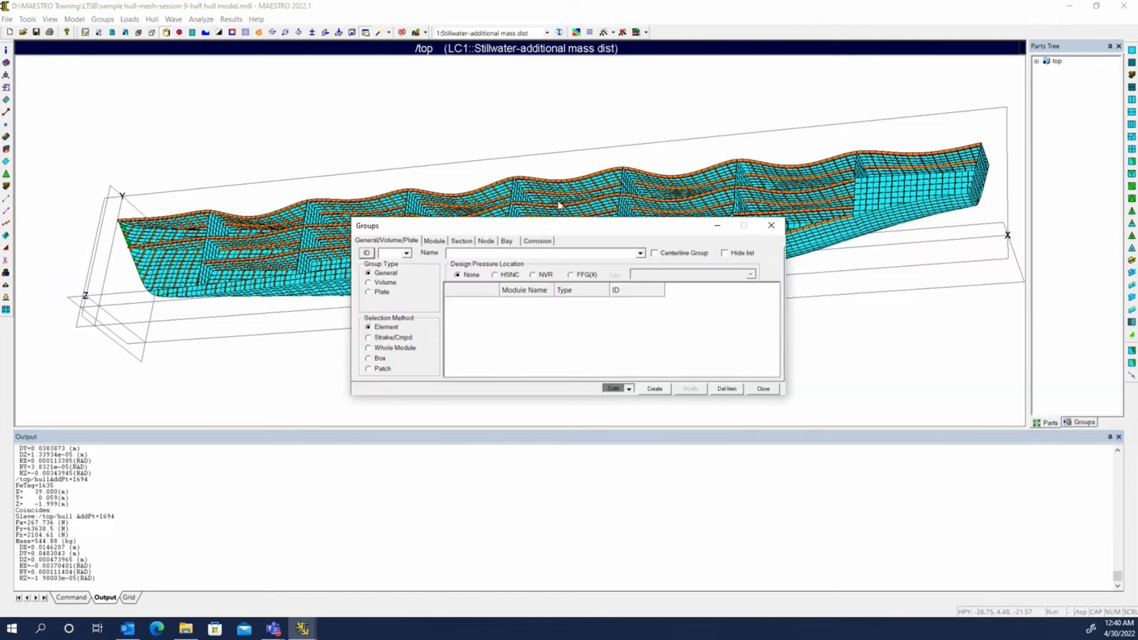
pyautogui.moveTo(544, 225); pyautogui.dragTo(576, 346)
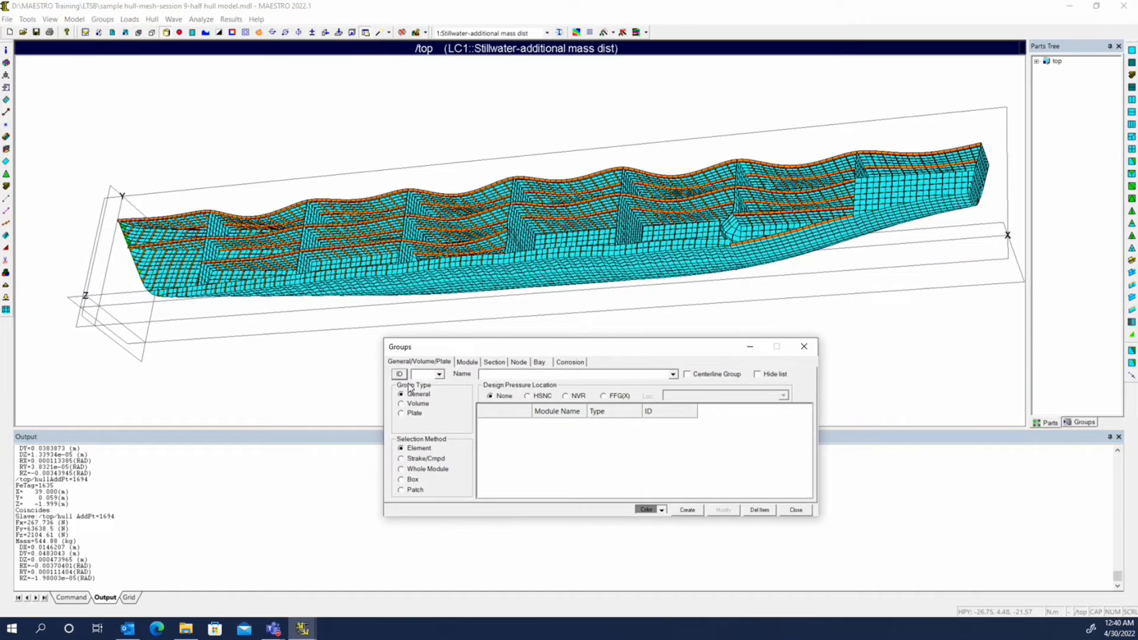
pyautogui.click(518, 362)
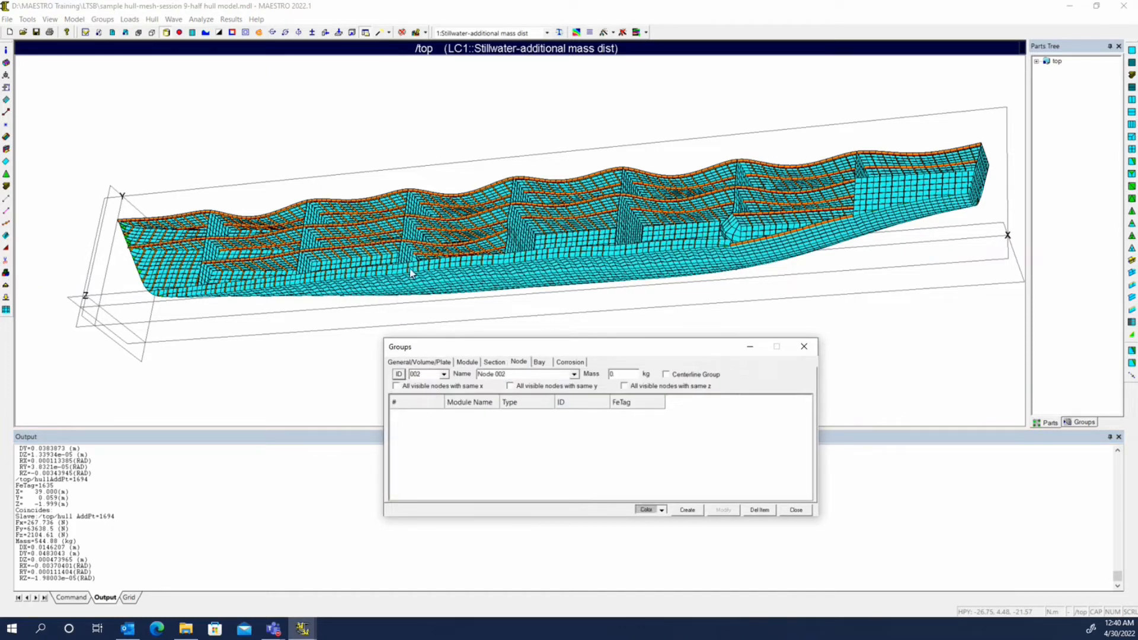
pyautogui.click(307, 200)
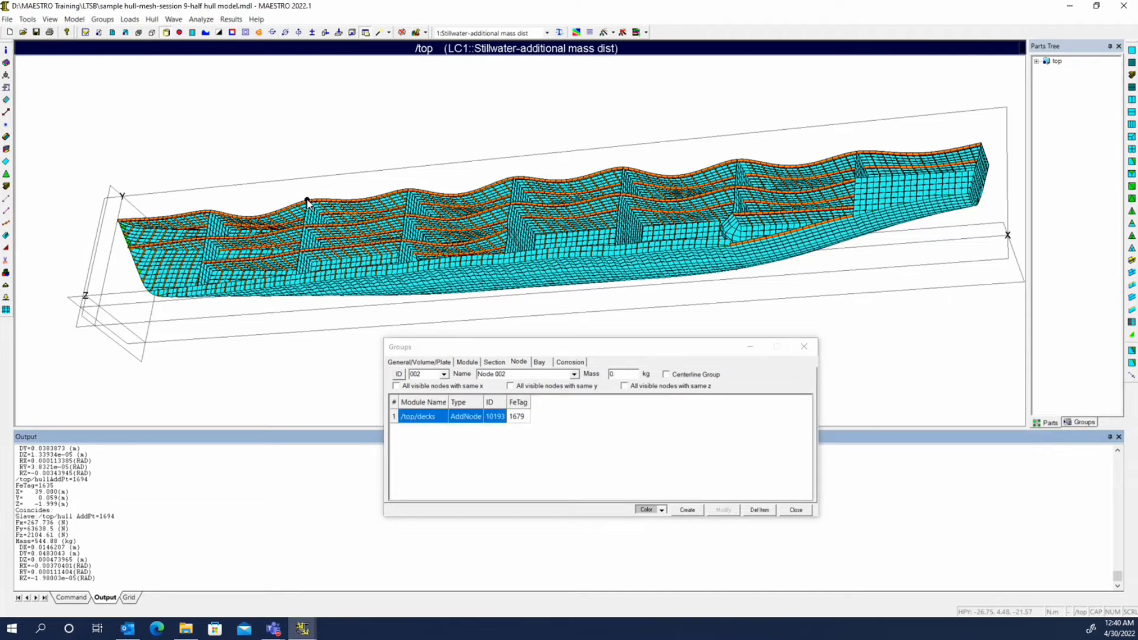
pyautogui.click(409, 191)
pyautogui.click(513, 177)
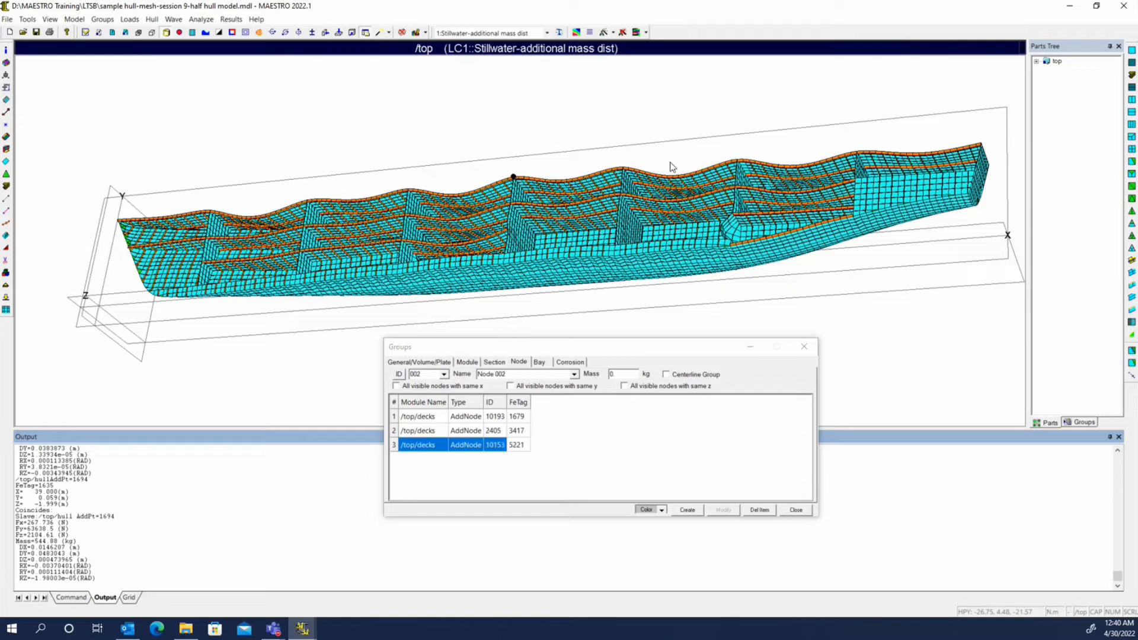
pyautogui.click(623, 167)
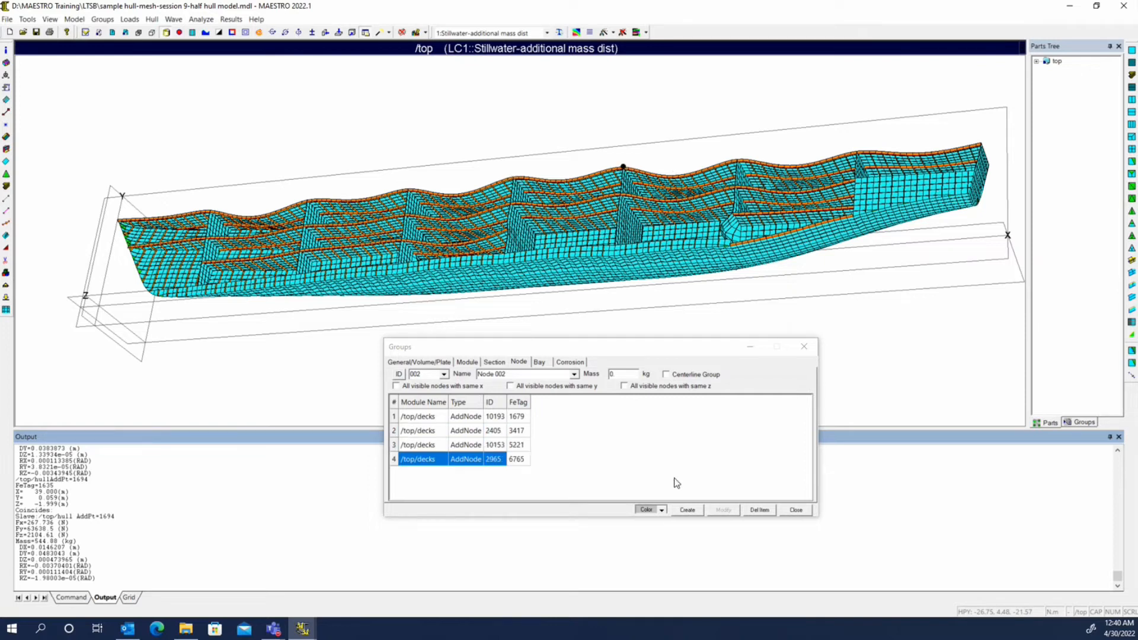
pyautogui.click(687, 509)
pyautogui.click(795, 510)
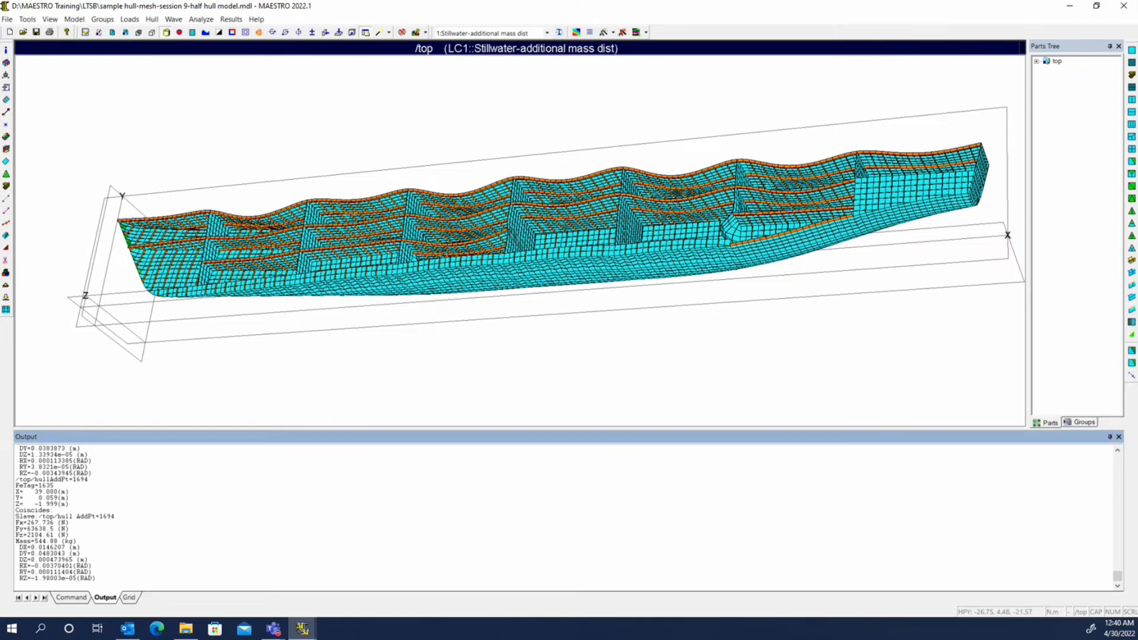
# - Set the new node group as the current view part
pyautogui.click(1079, 422)
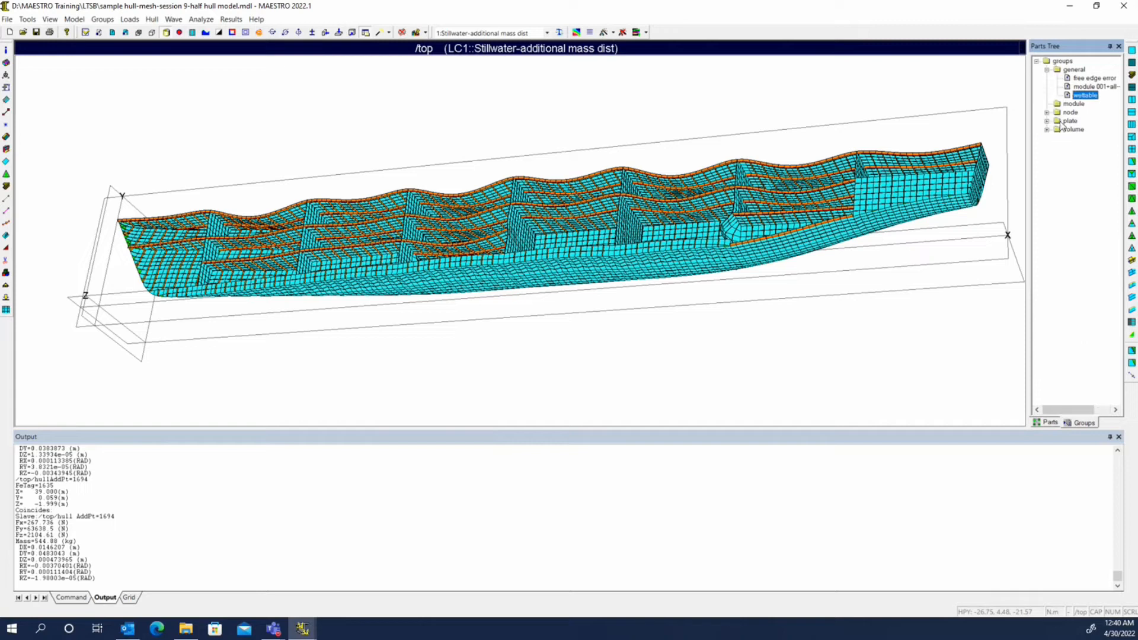
pyautogui.click(1046, 112)
pyautogui.rightClick(1088, 129)
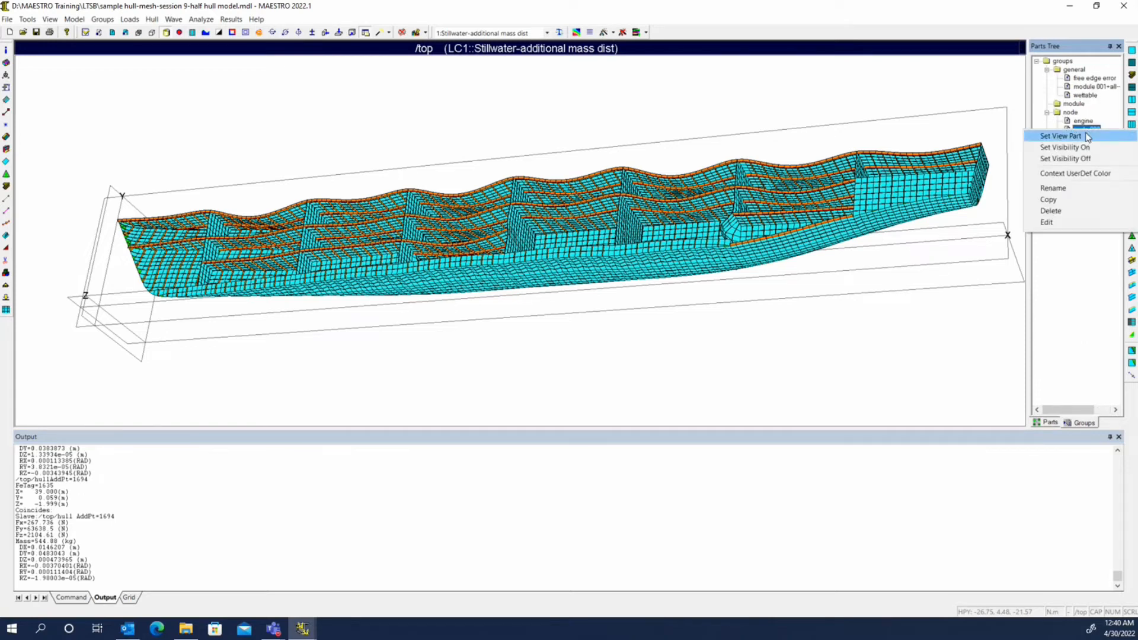
pyautogui.click(1088, 135)
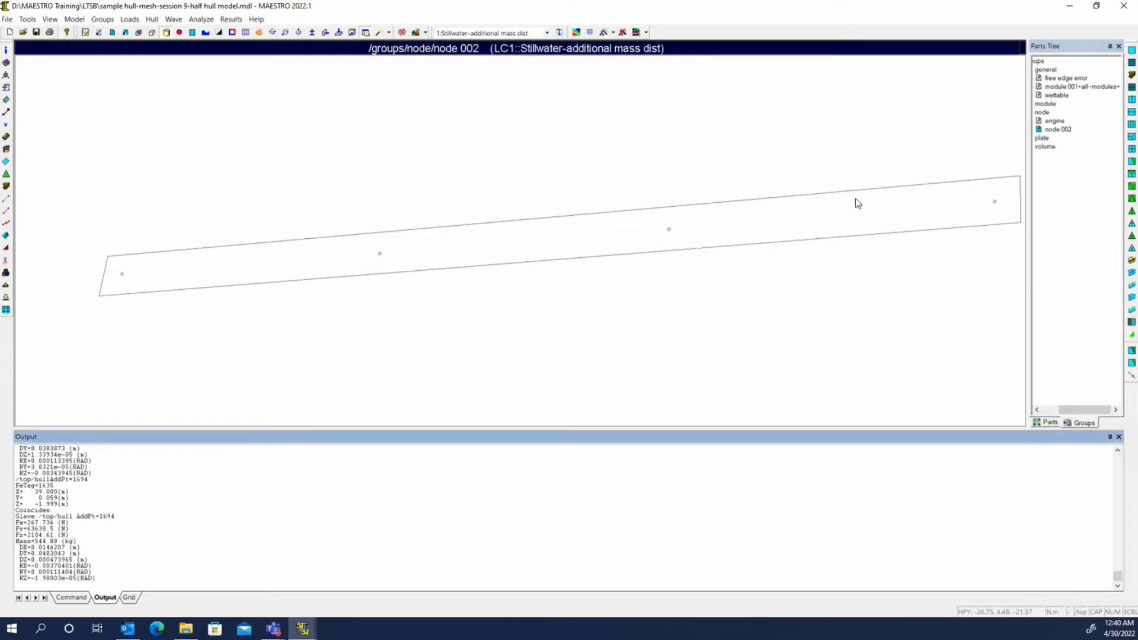
# - Try to query the second node of the isolated group, toggling the Node query option
pyautogui.click(416, 32)
pyautogui.click(379, 253)
pyautogui.click(425, 32)
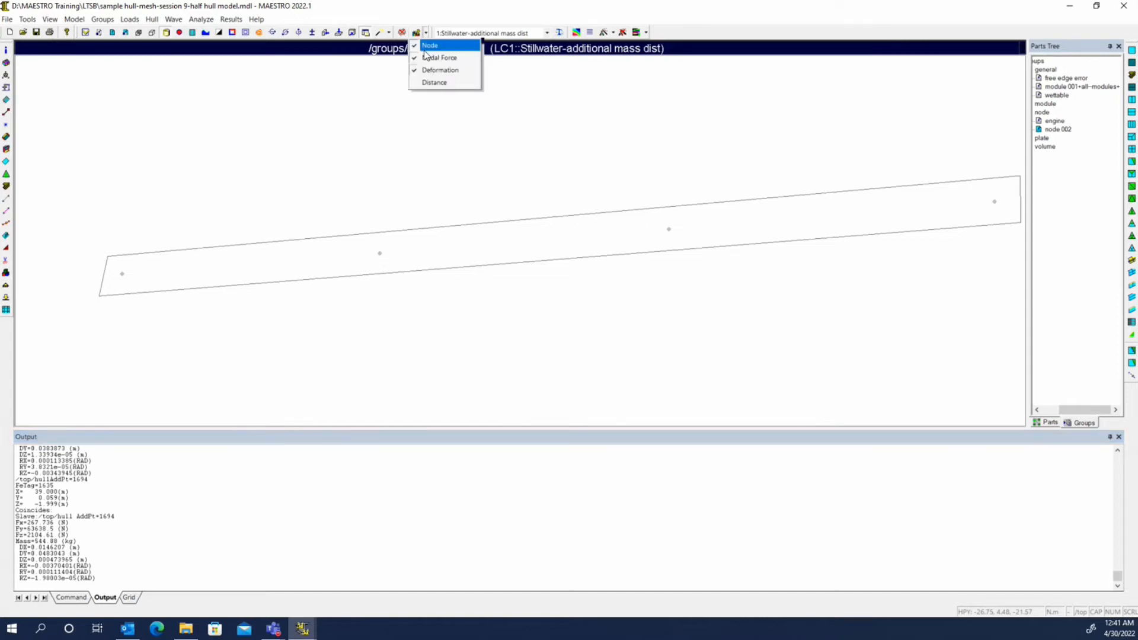
pyautogui.click(430, 45)
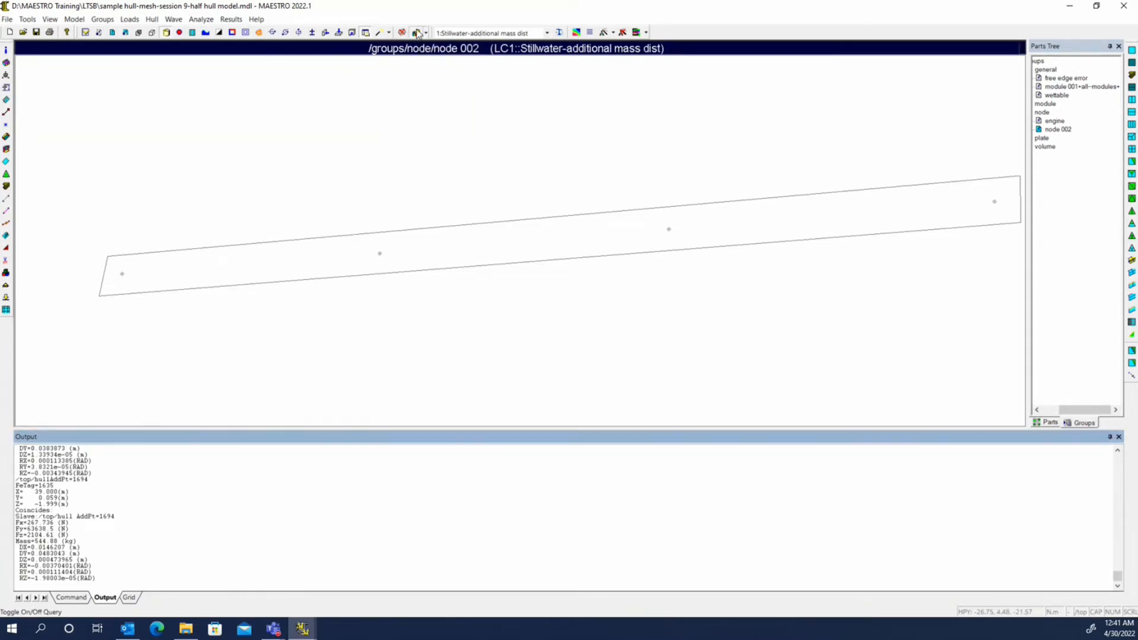
pyautogui.click(380, 254)
pyautogui.moveTo(381, 253)
# - List the nodal results of the viewed group, sort them by ascending X coordinate and review all columns
pyautogui.click(226, 22)
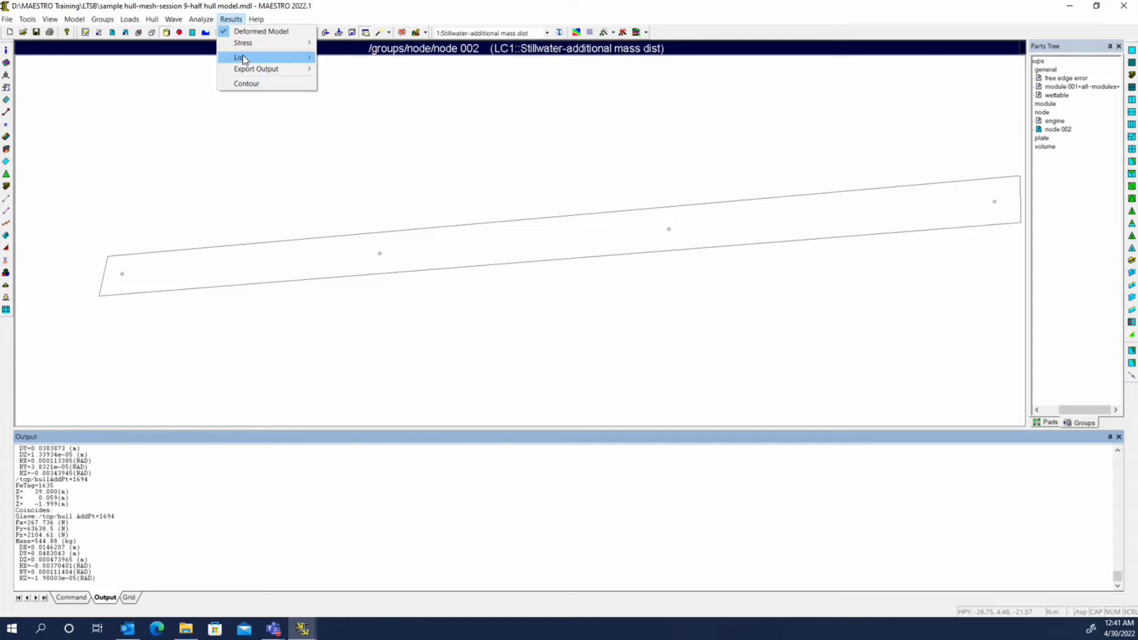
pyautogui.moveTo(243, 58)
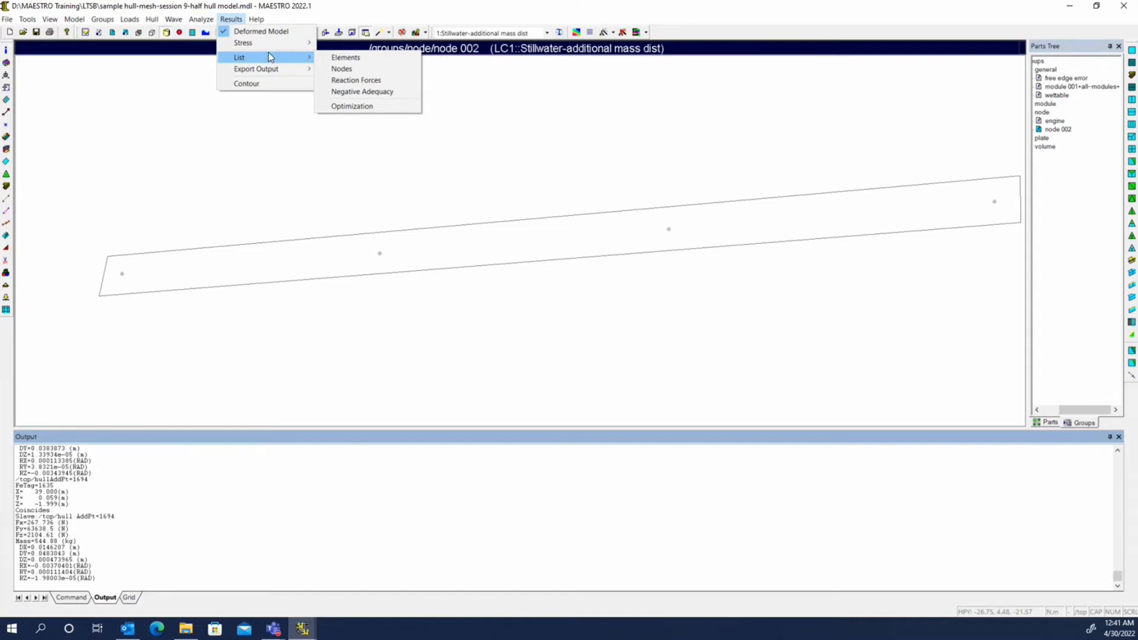
pyautogui.click(354, 69)
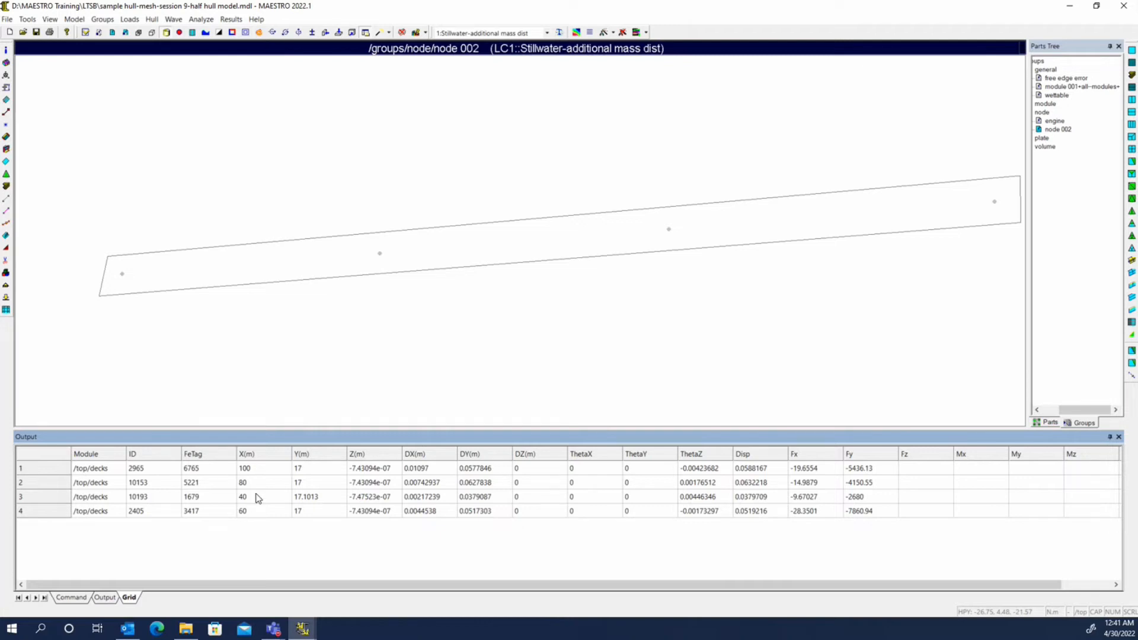
pyautogui.click(266, 459)
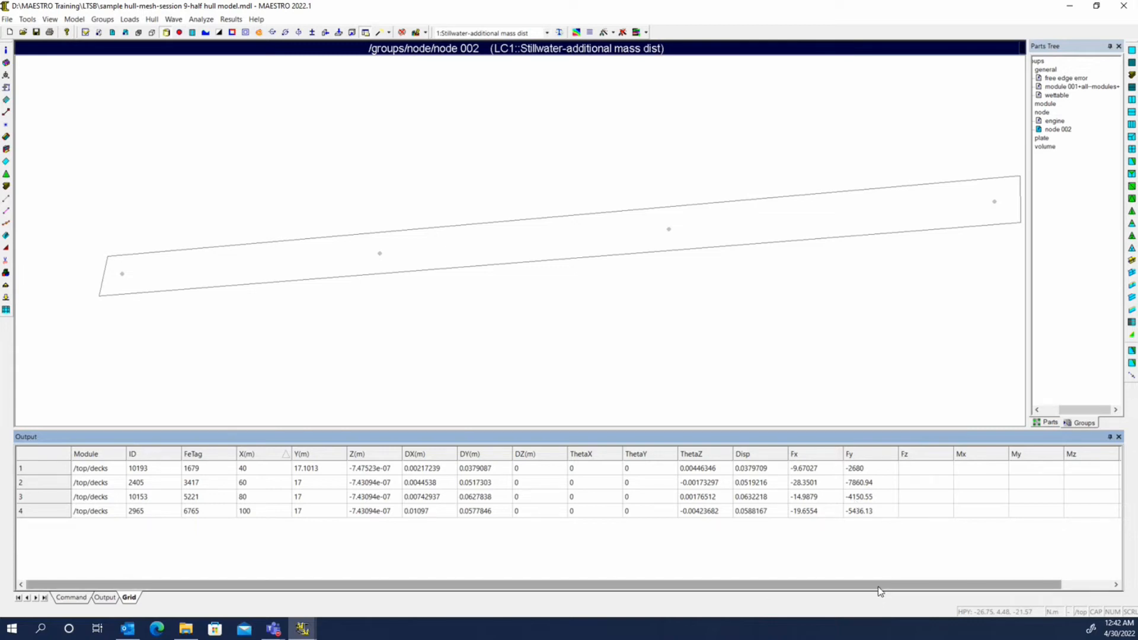
pyautogui.moveTo(879, 585); pyautogui.dragTo(930, 585)
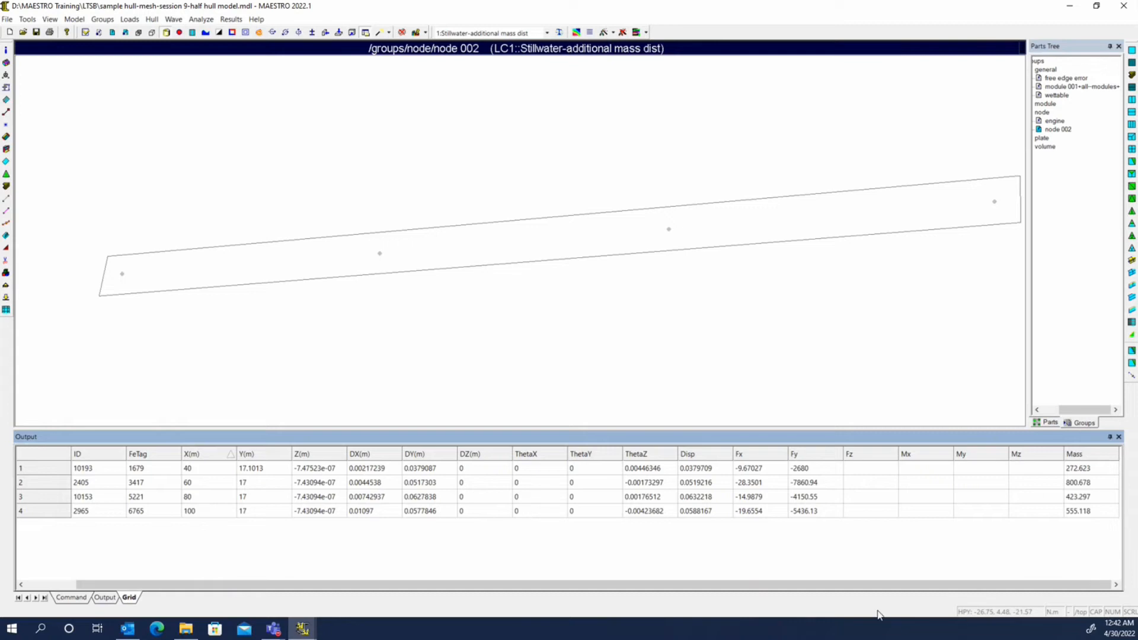
pyautogui.moveTo(876, 592); pyautogui.dragTo(745, 593)
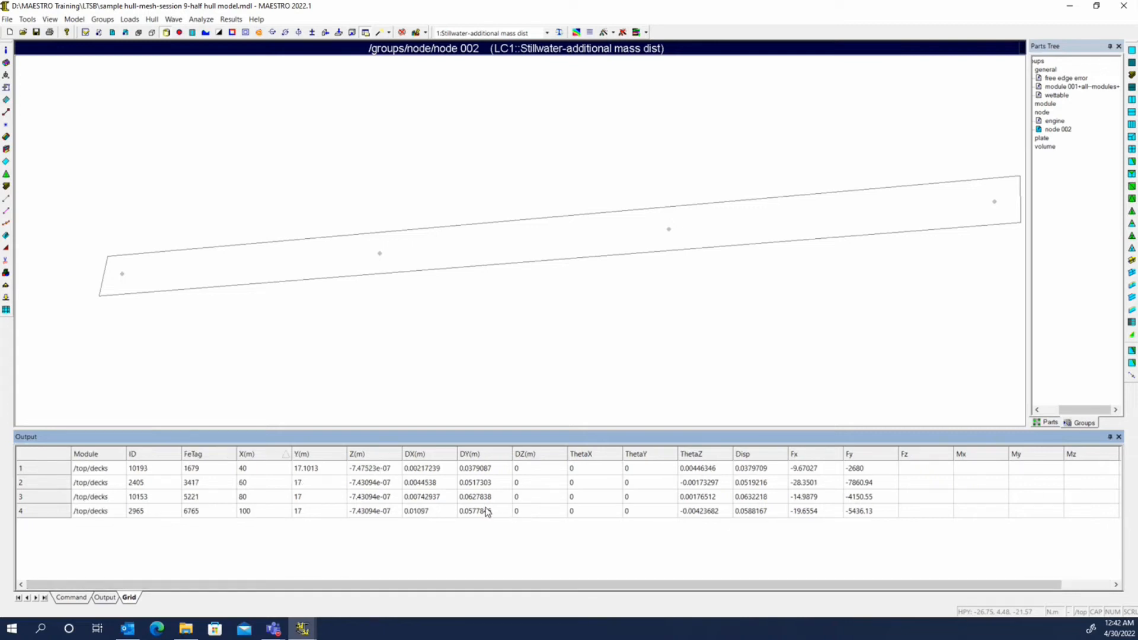
pyautogui.click(102, 470)
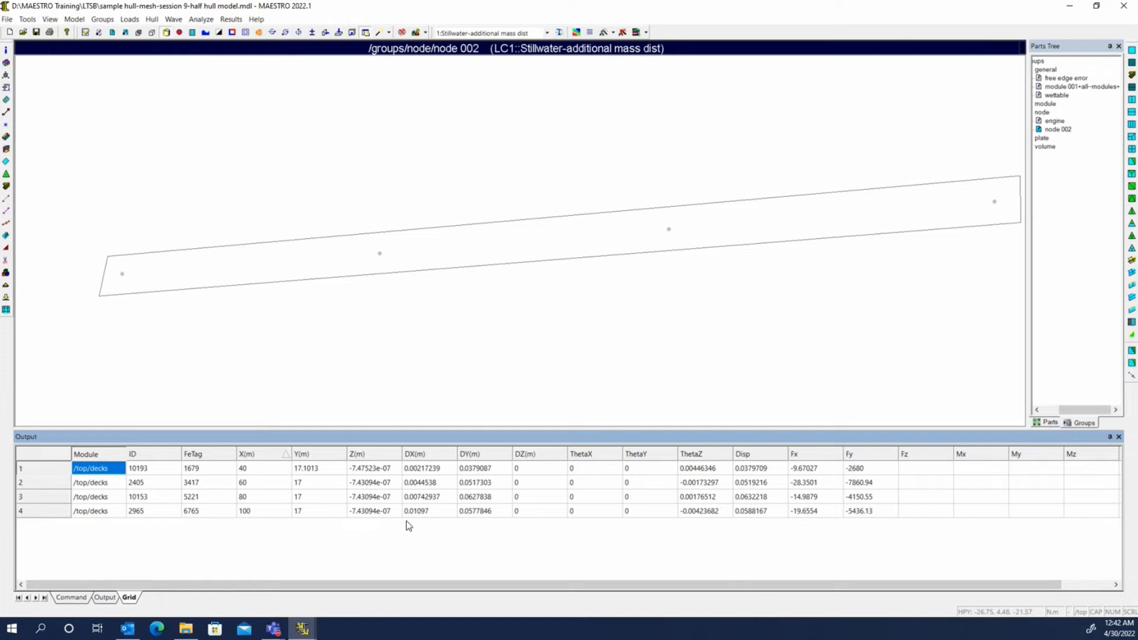
# - Copy all the data rows of the nodal results table
pyautogui.hotkey('ctrl', 'a')
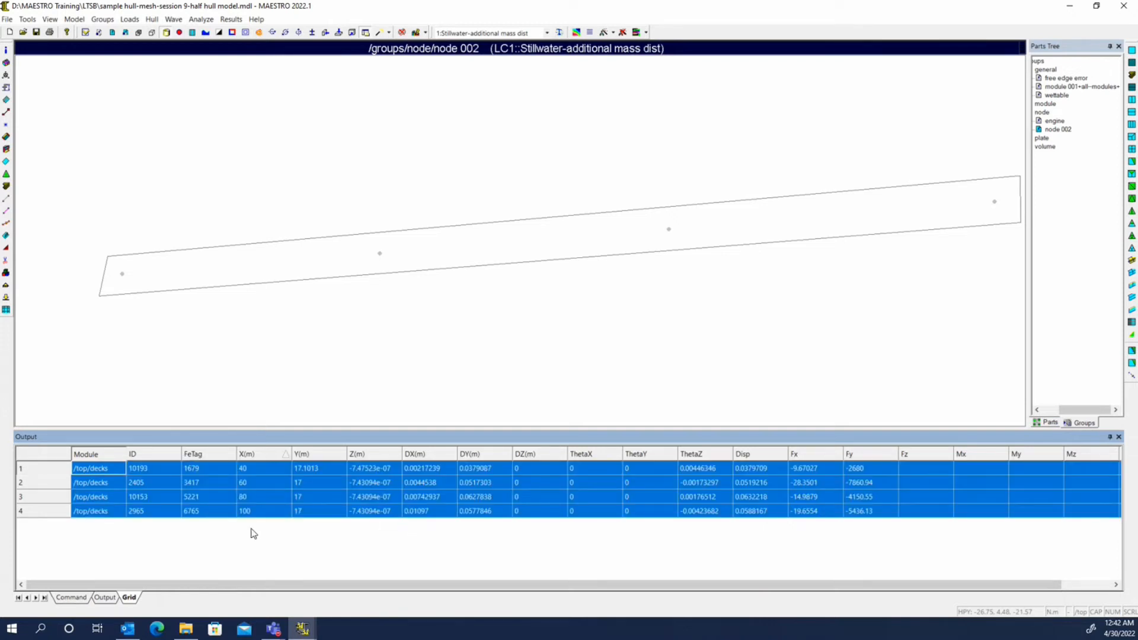
pyautogui.rightClick(717, 503)
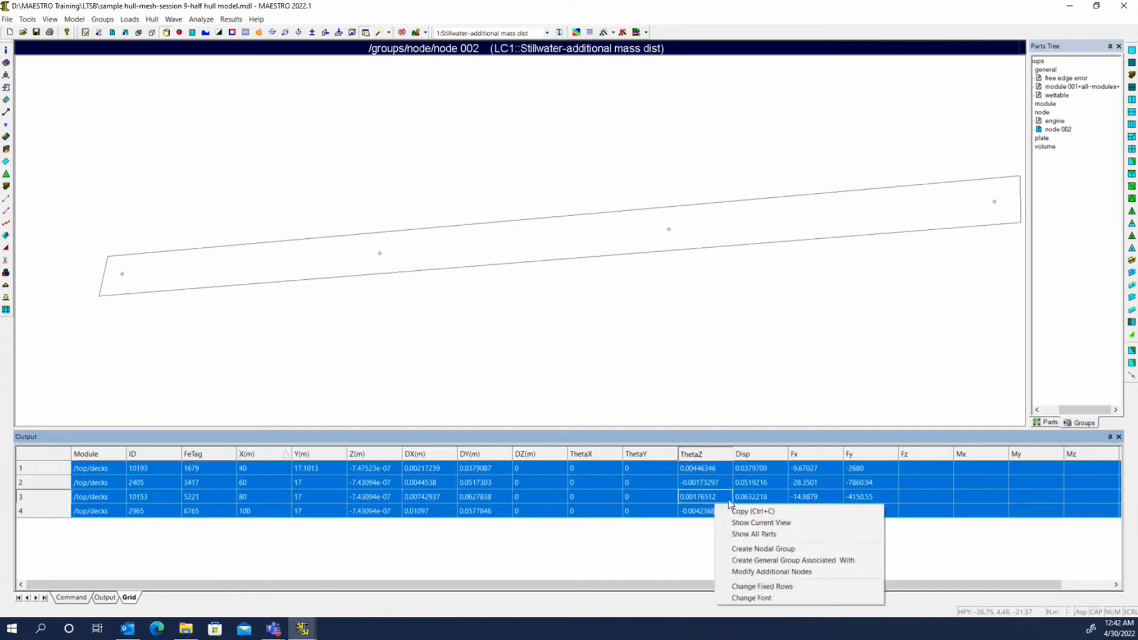
pyautogui.click(771, 511)
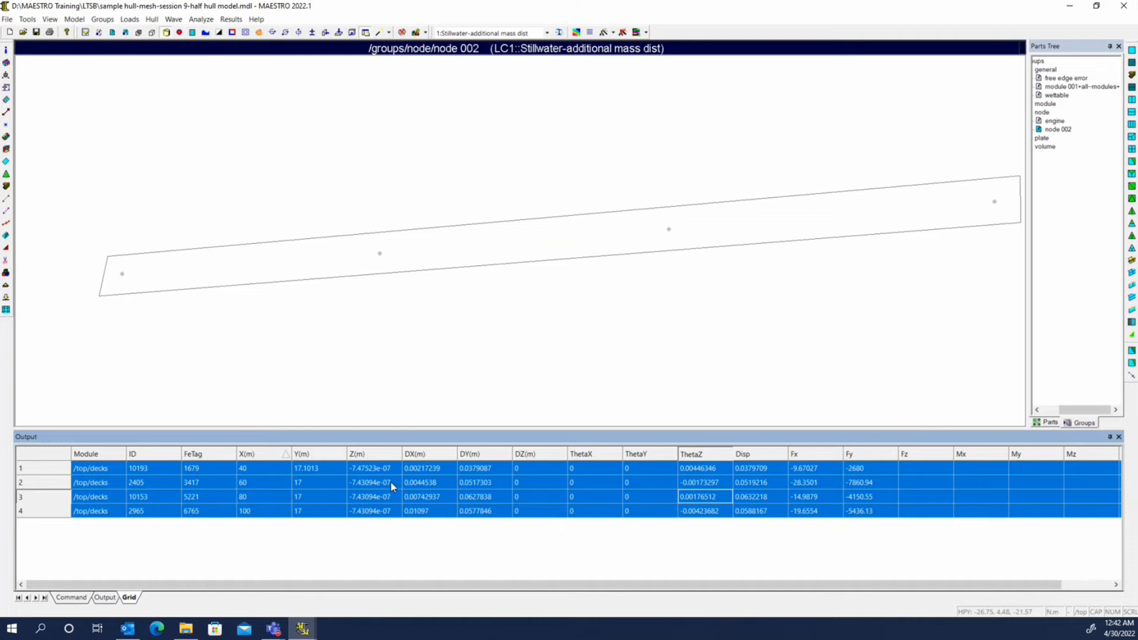
# - Release the header row of the nodal results table by setting its fixed rows to 0
pyautogui.rightClick(440, 457)
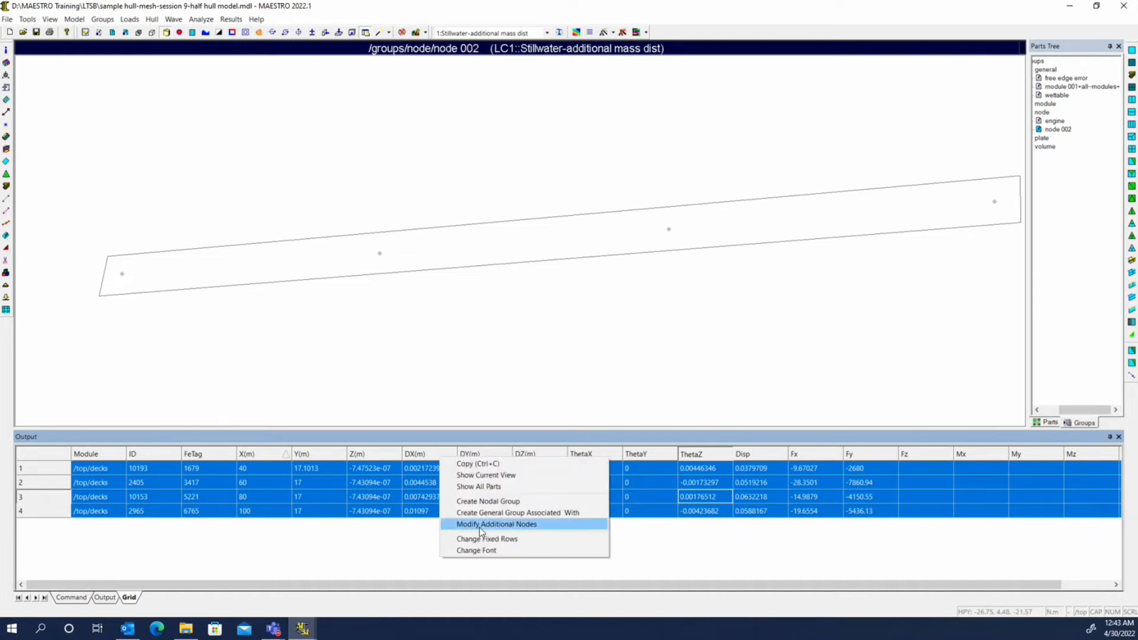
pyautogui.rightClick(439, 452)
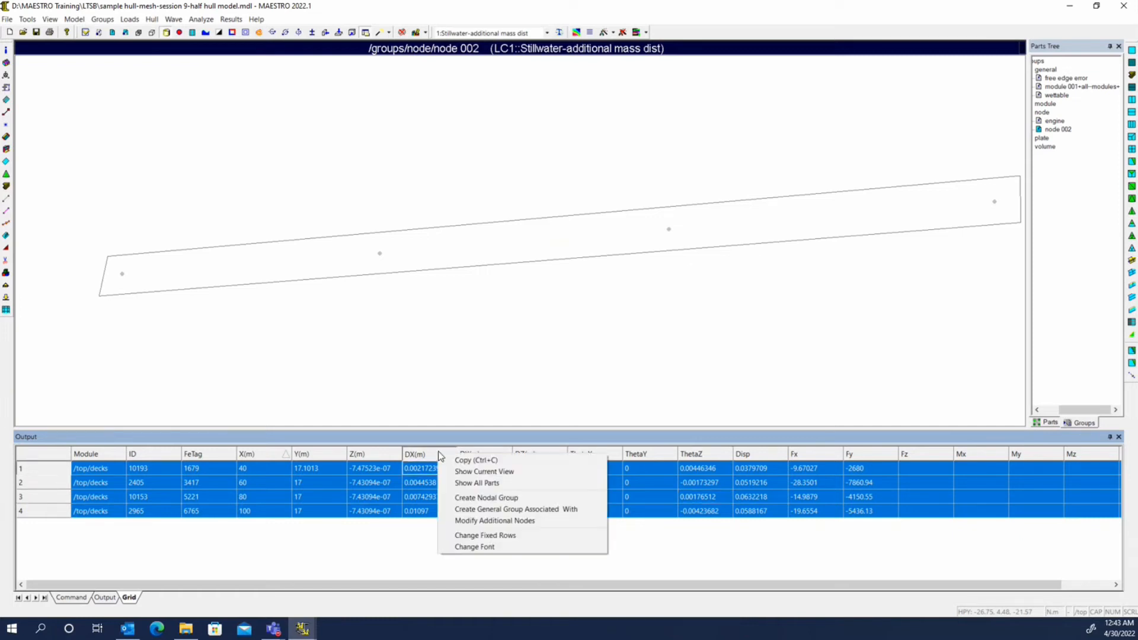
pyautogui.click(485, 536)
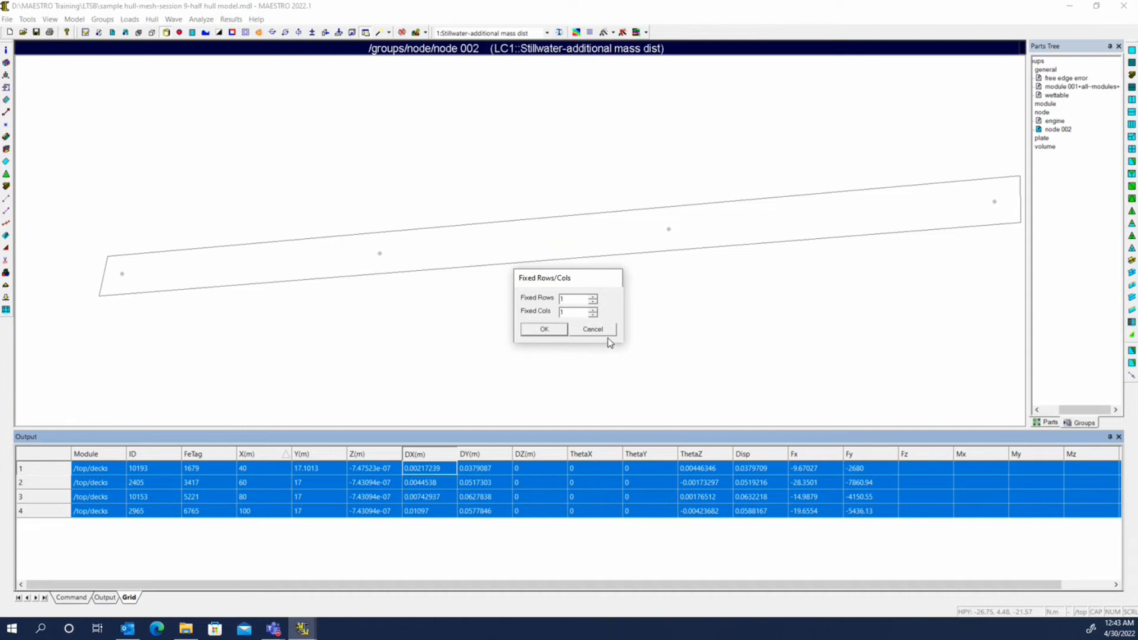
pyautogui.click(593, 299)
pyautogui.click(544, 329)
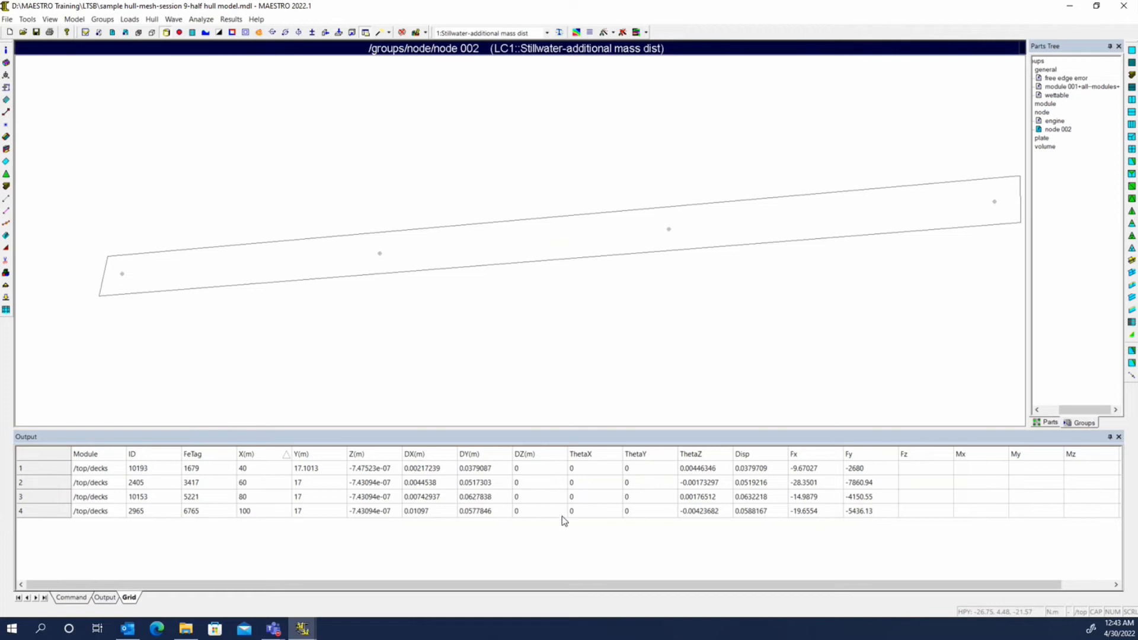
# - Copy the whole nodal results table including its header row, and clear the selection
pyautogui.click(144, 511)
pyautogui.hotkey('ctrl', 'a')
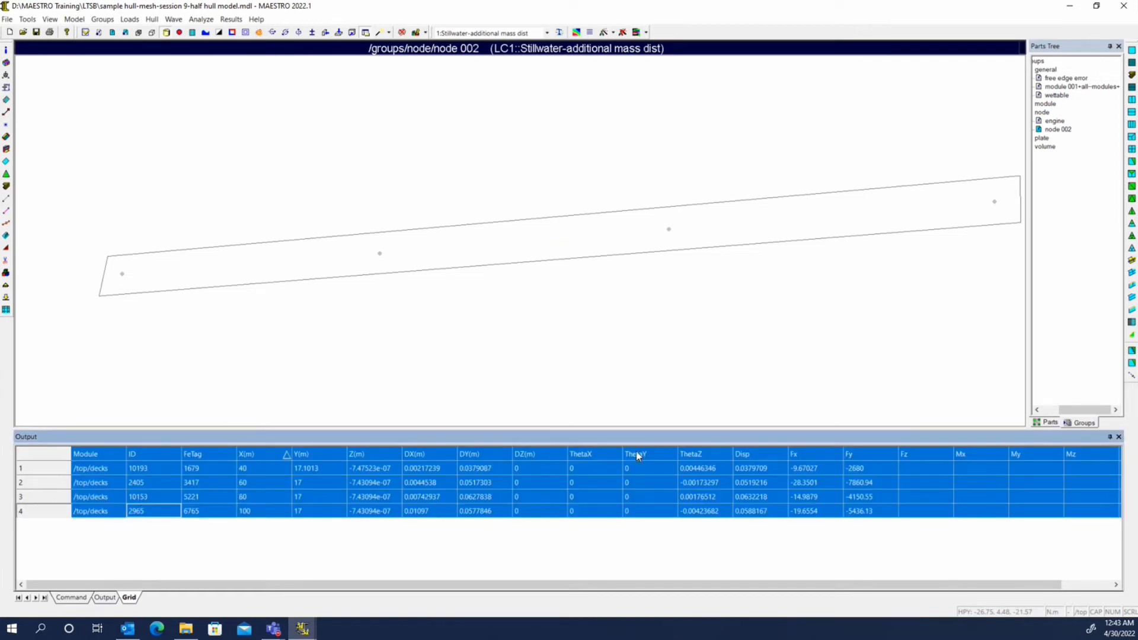
pyautogui.rightClick(620, 467)
pyautogui.click(663, 475)
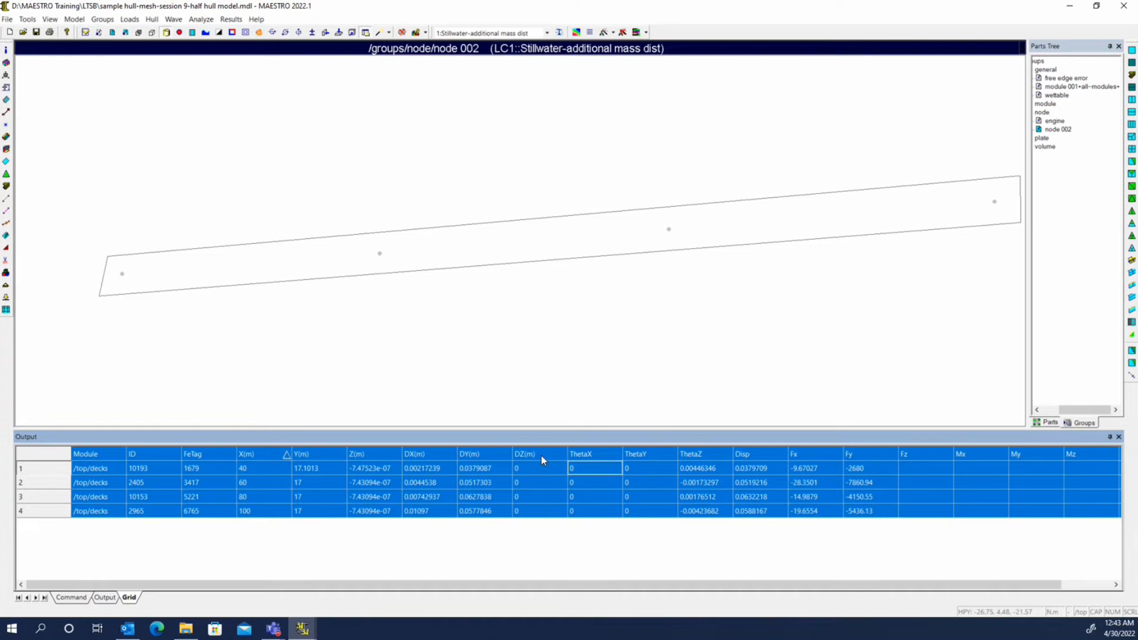
pyautogui.click(521, 481)
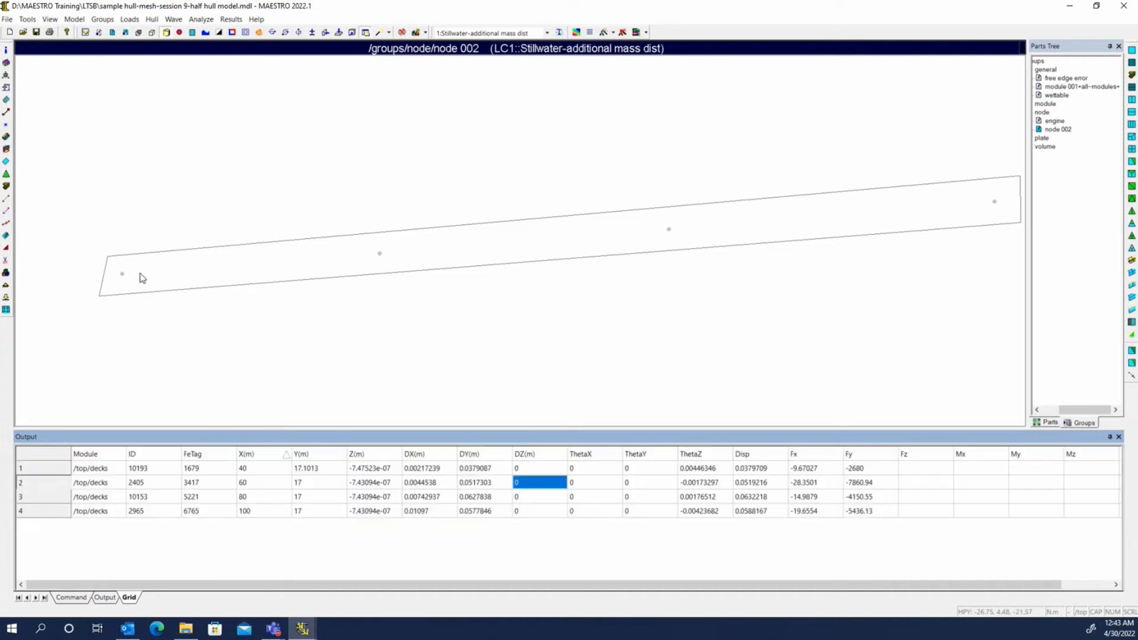
# - Switch to the load case 2:Stillwater-final mass dist and list the nodal results of the viewed group
pyautogui.click(522, 33)
pyautogui.click(515, 53)
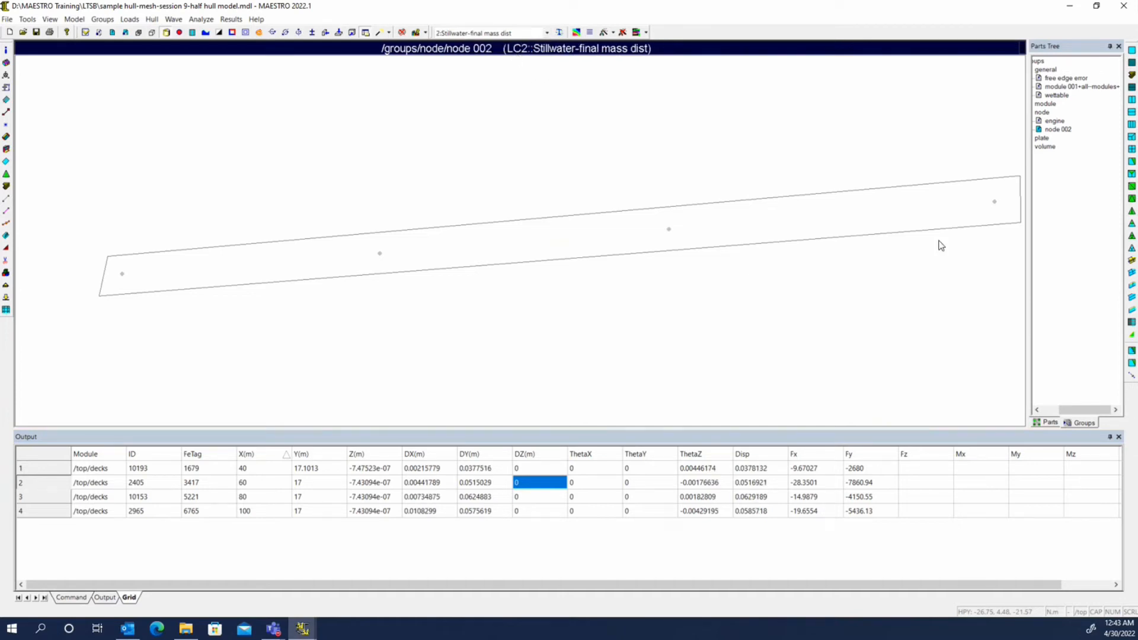
pyautogui.click(230, 19)
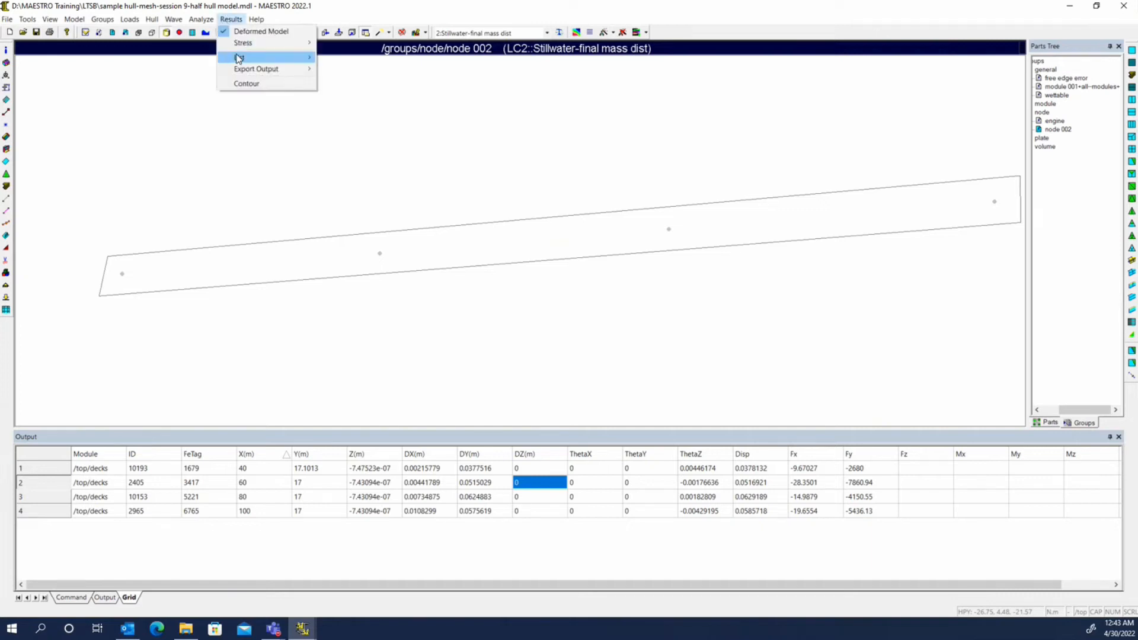
pyautogui.moveTo(296, 57)
pyautogui.click(359, 70)
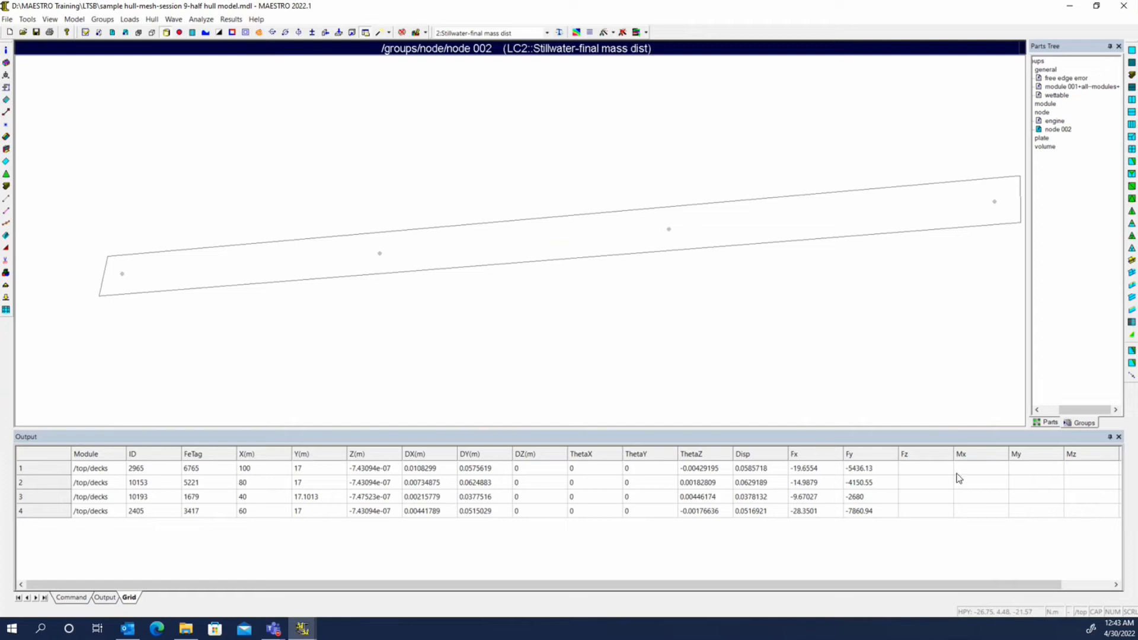
# - Switch to the load case 3:Stillwater-sagging, list the group's nodal results and sort them by ascending X coordinate
pyautogui.click(500, 33)
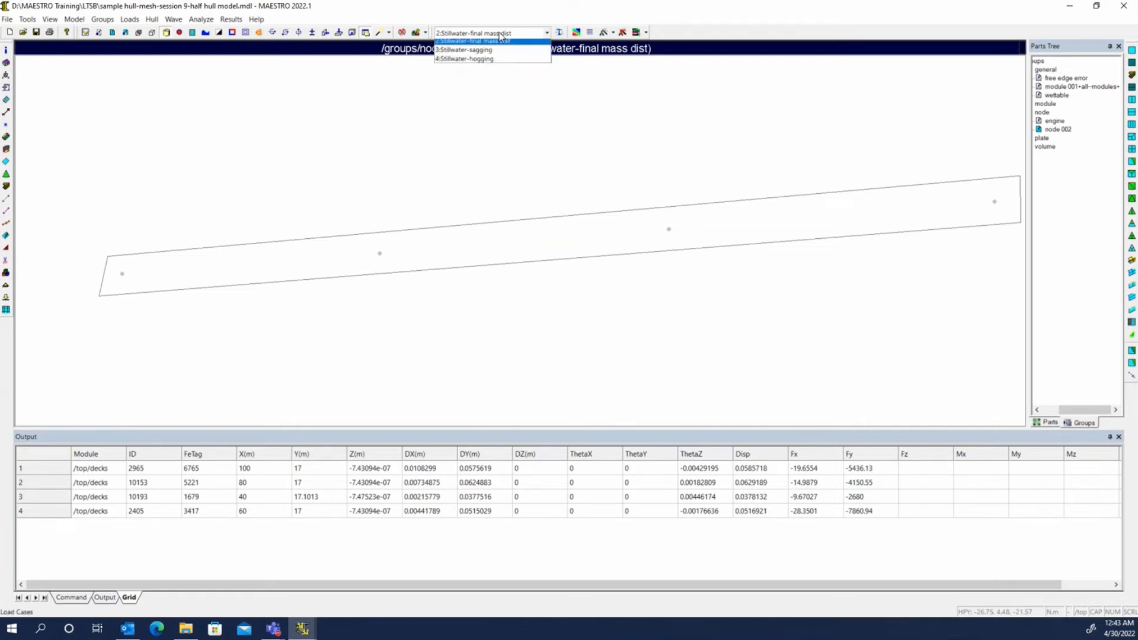
pyautogui.click(503, 60)
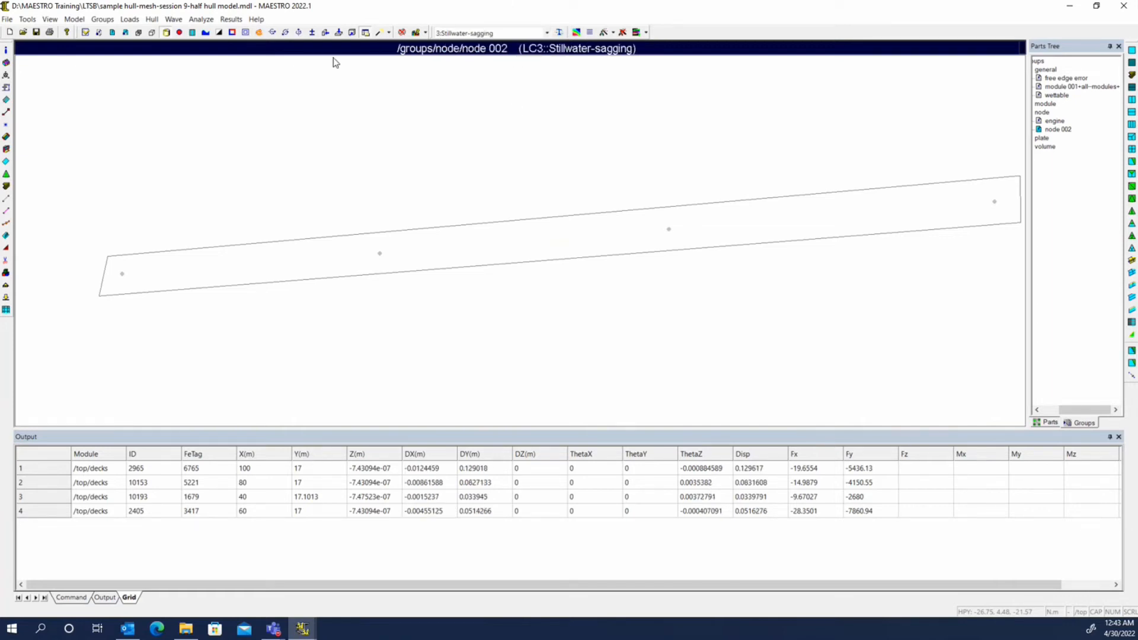
pyautogui.click(231, 19)
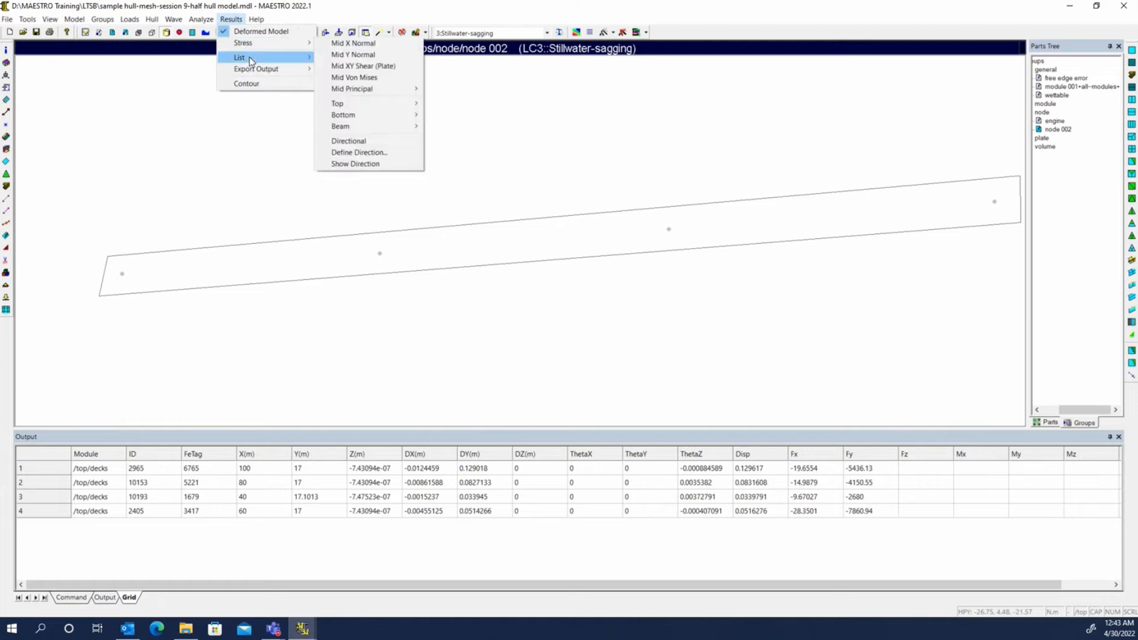
pyautogui.click(355, 69)
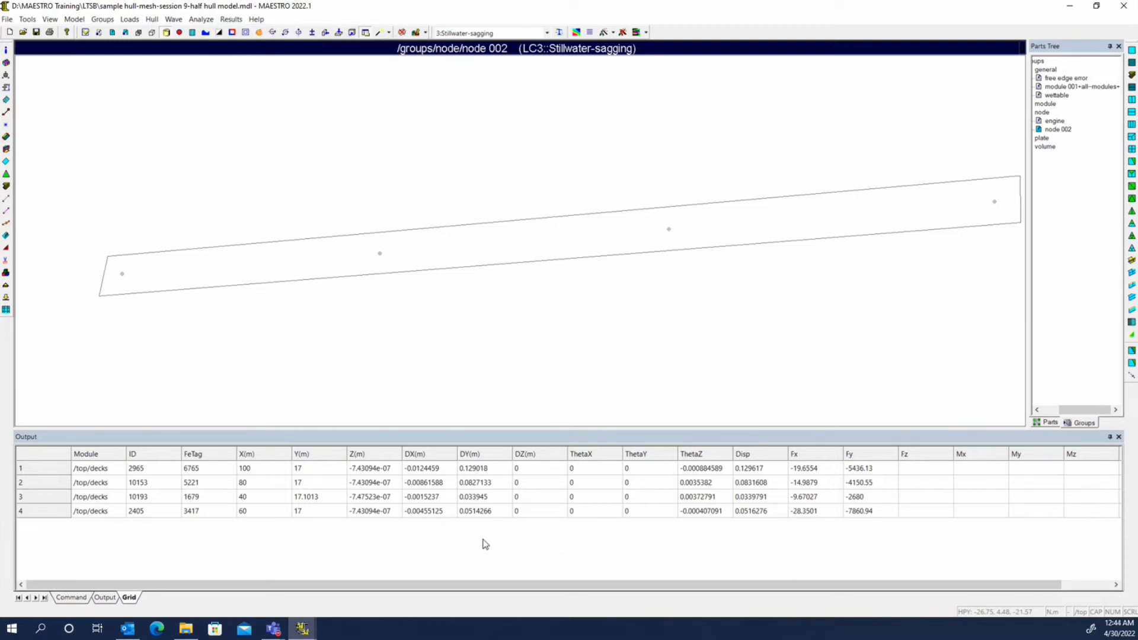
pyautogui.click(250, 454)
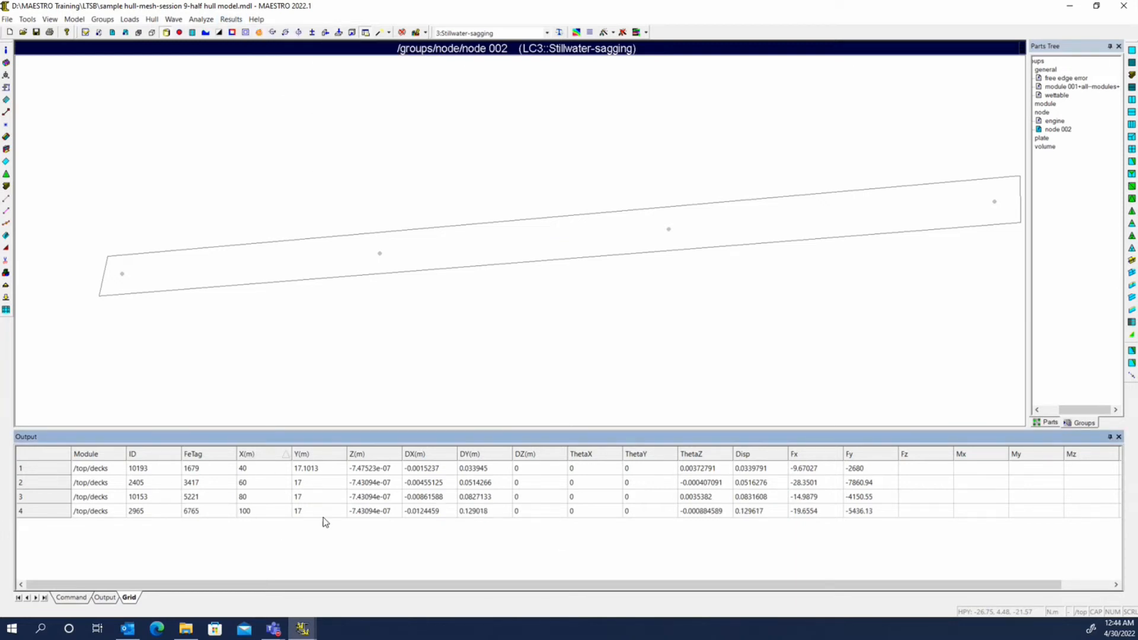
# - Expand the top part in the parts tree and set it as the view part
pyautogui.click(1046, 422)
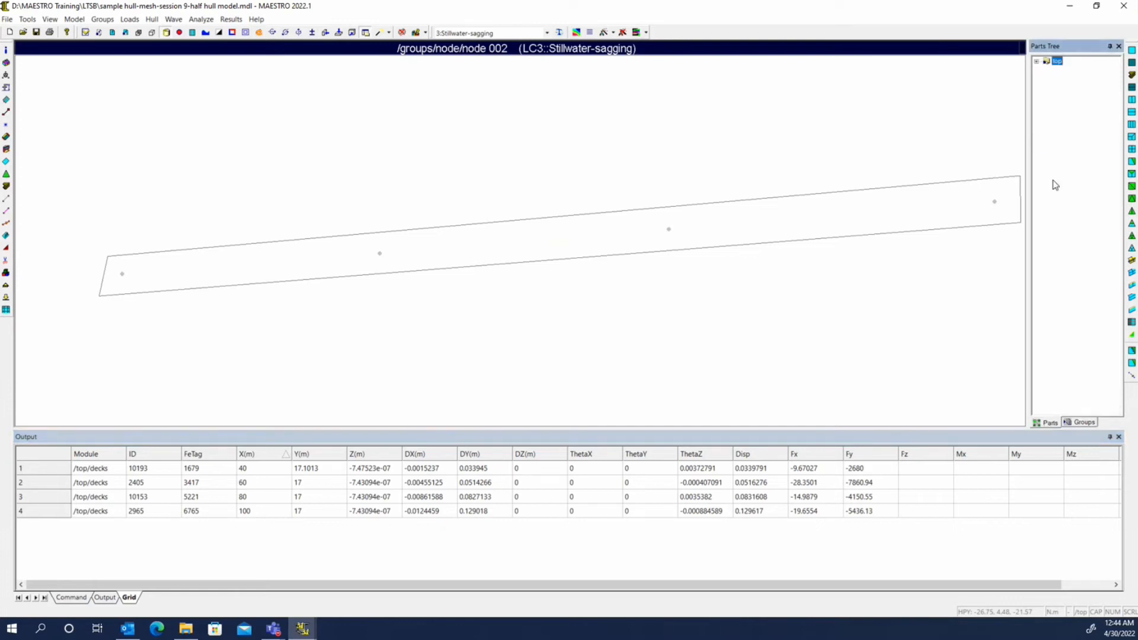
pyautogui.click(1036, 61)
pyautogui.rightClick(1057, 61)
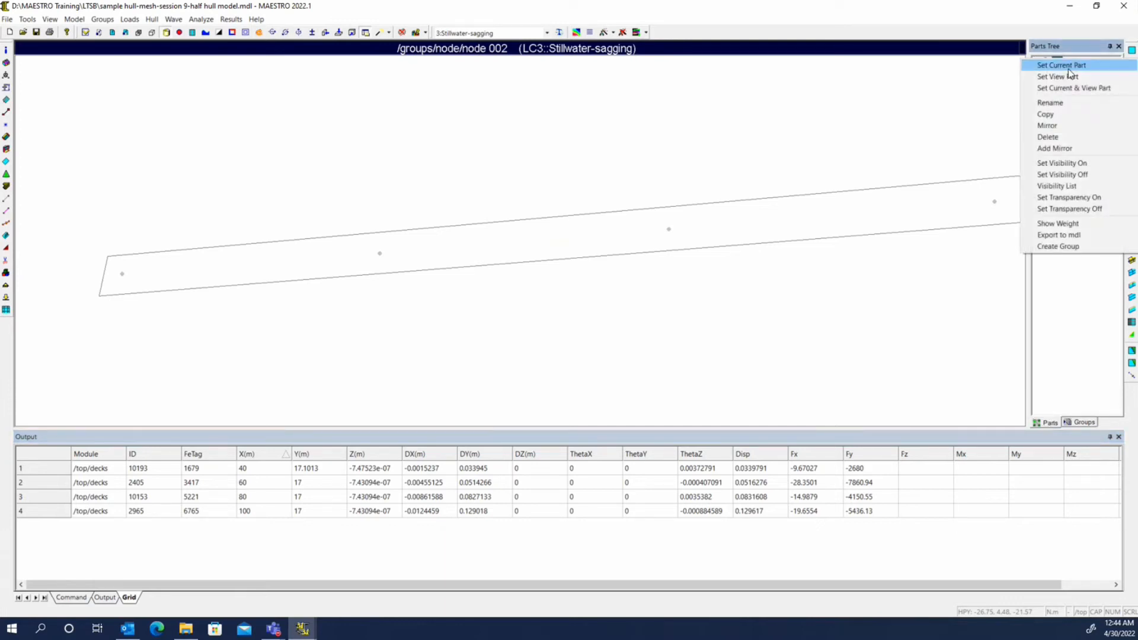
pyautogui.click(1061, 76)
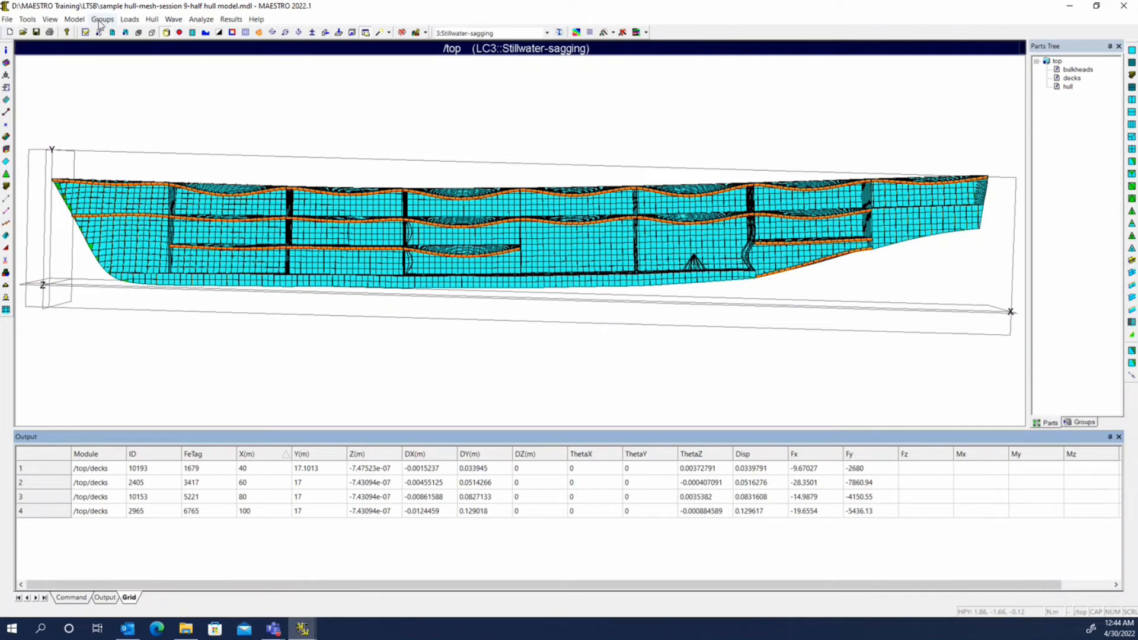
# - Compare the deformed hull under 1:Stillwater-additional mass dist with that under 3:Stillwater-sagging
pyautogui.click(501, 33)
pyautogui.click(499, 45)
pyautogui.click(500, 33)
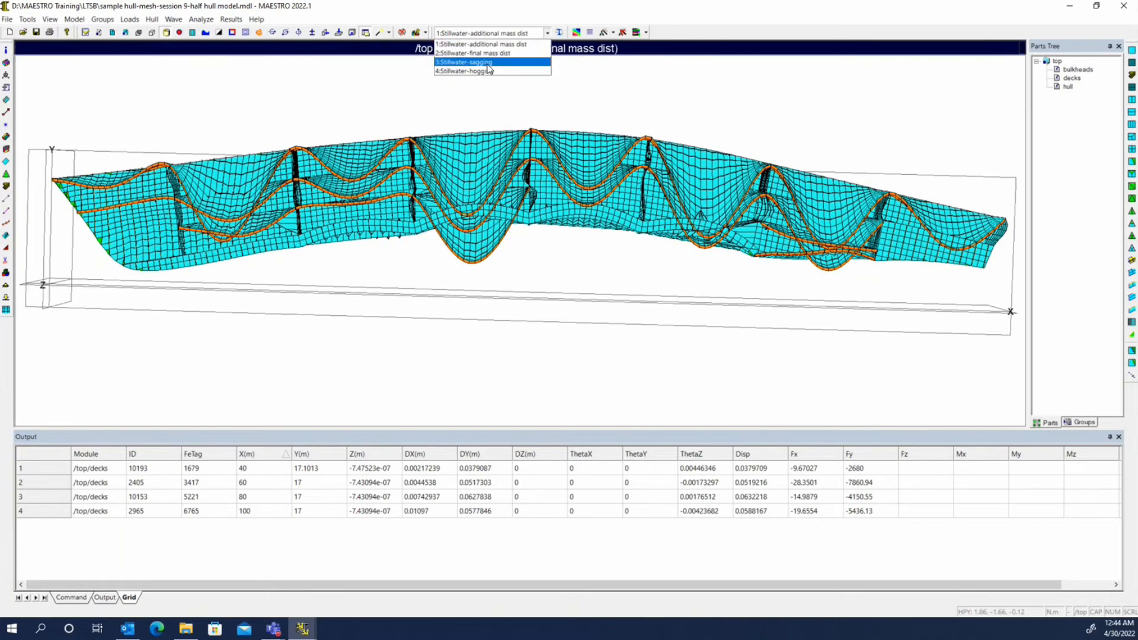
pyautogui.click(488, 61)
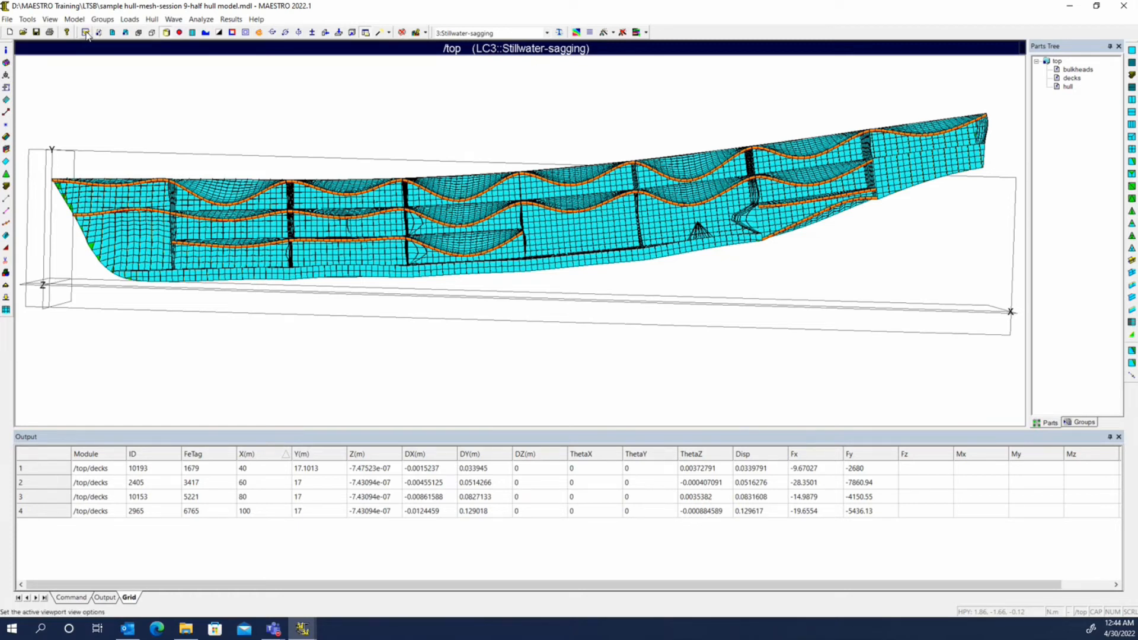
# - Check the deformation scale of the sagging load case in the view options, leaving the settings unmodified
pyautogui.click(479, 33)
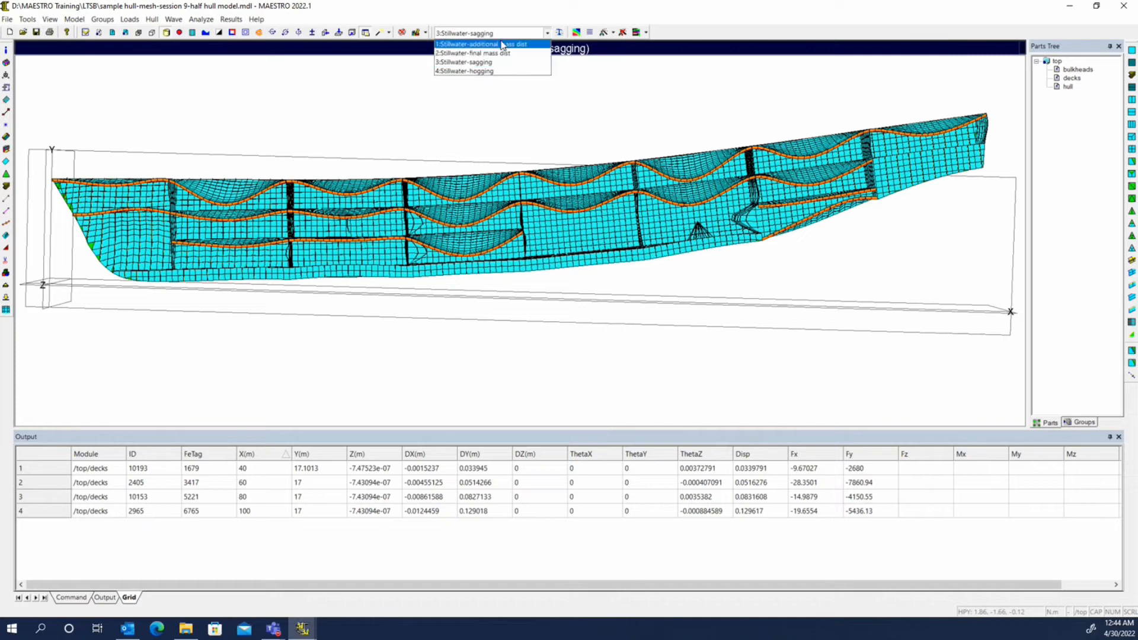
pyautogui.click(498, 34)
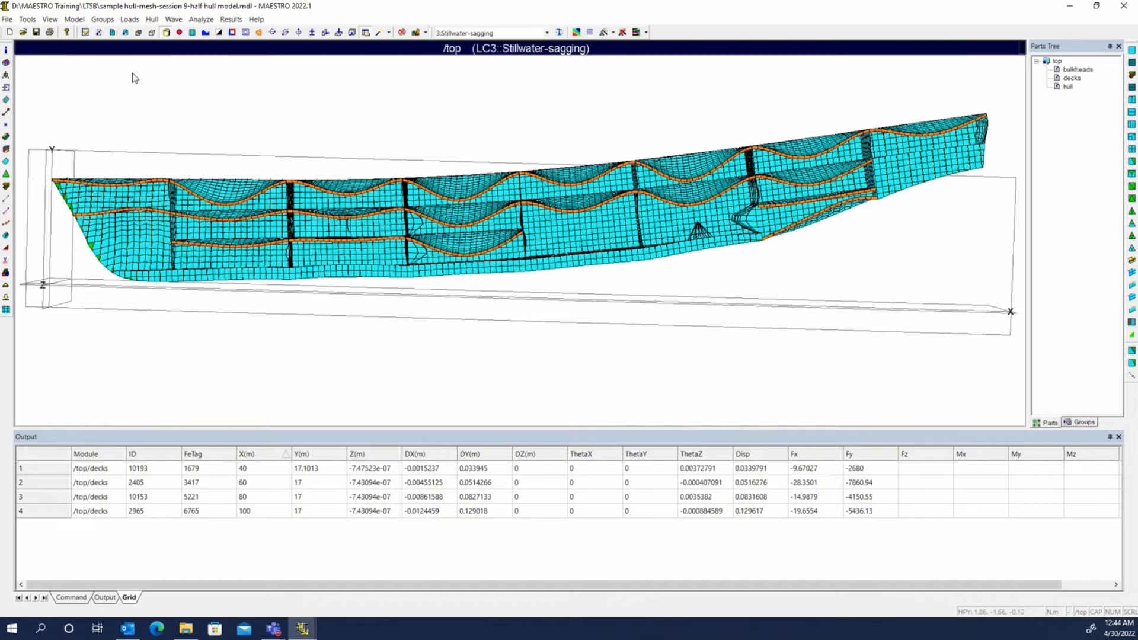
pyautogui.click(85, 32)
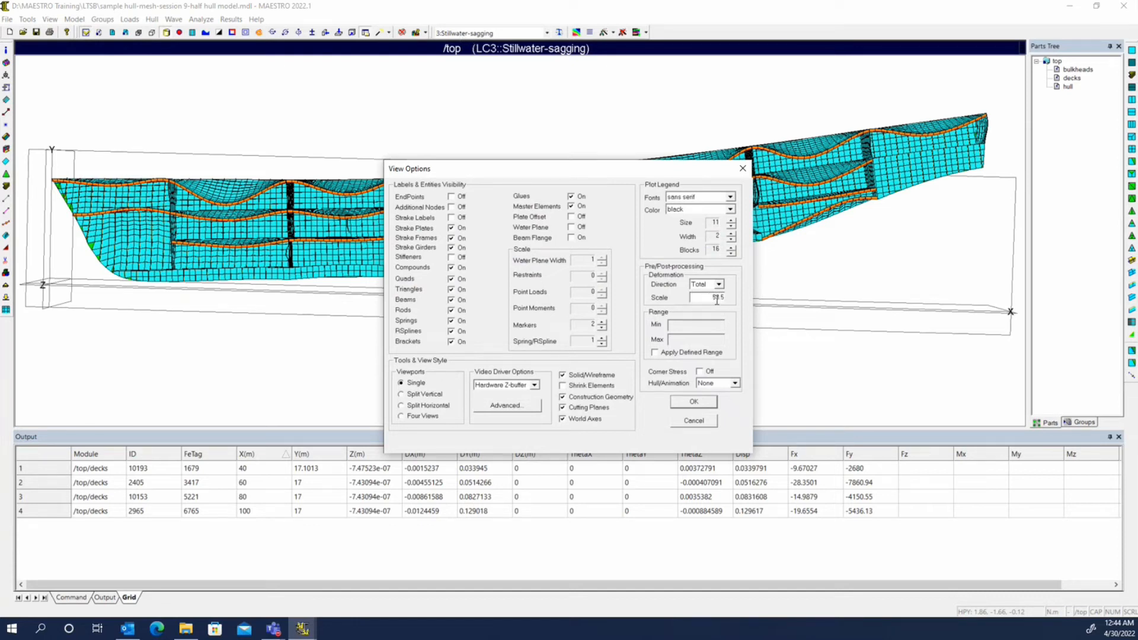
pyautogui.click(742, 168)
# - Switch to 1:Stillwater-additional mass dist and check its deformation scale in the view options
pyautogui.click(509, 32)
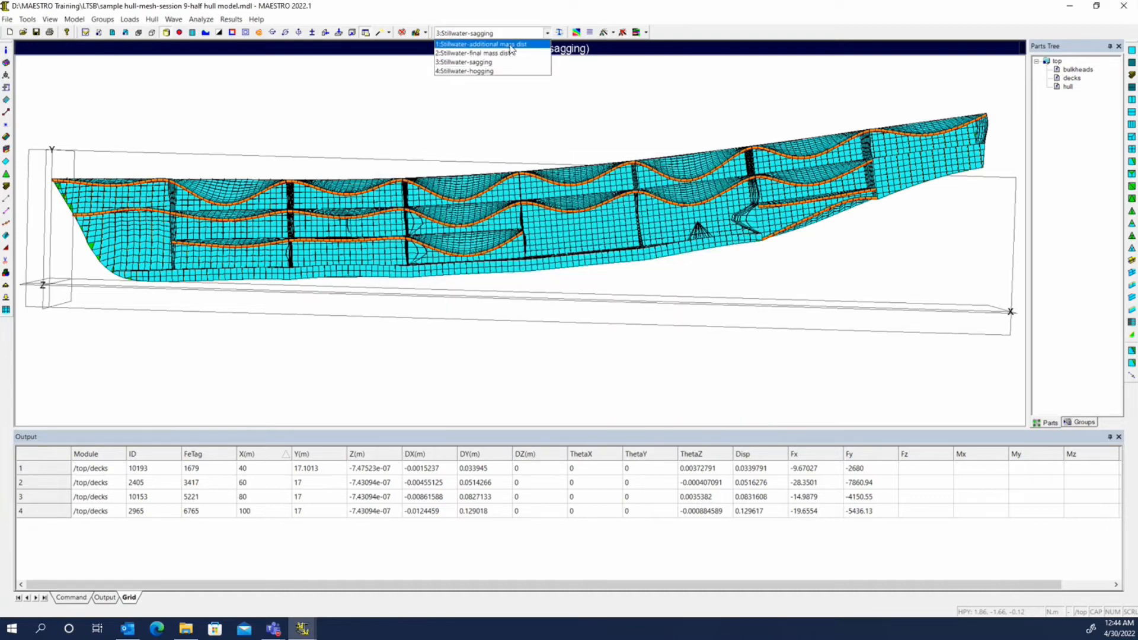
pyautogui.click(511, 45)
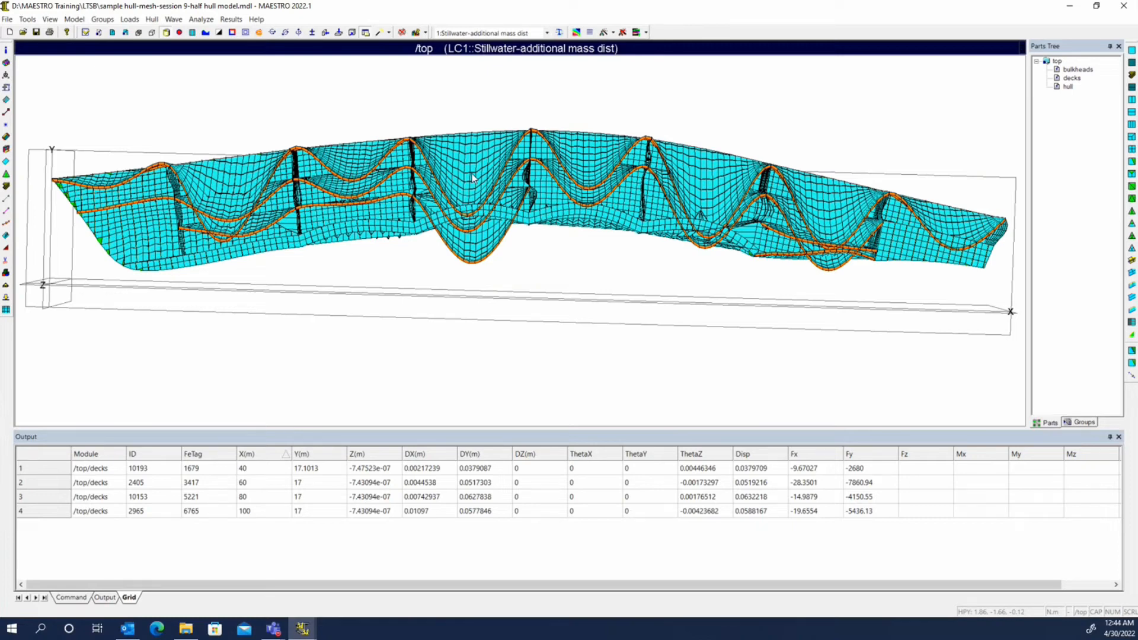
pyautogui.click(85, 33)
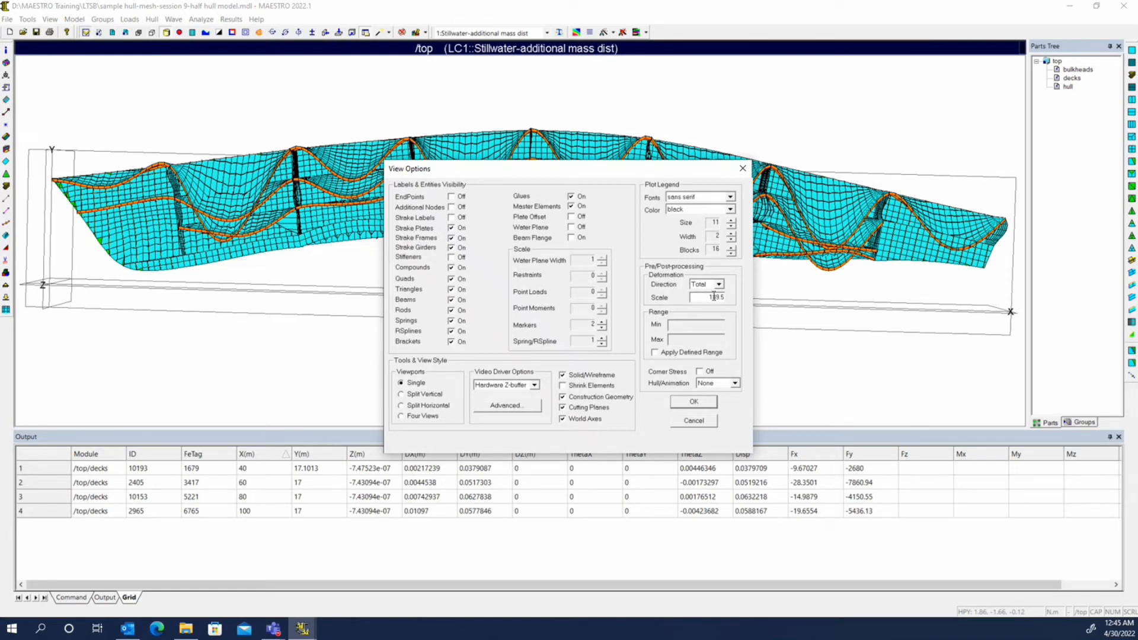
pyautogui.click(741, 170)
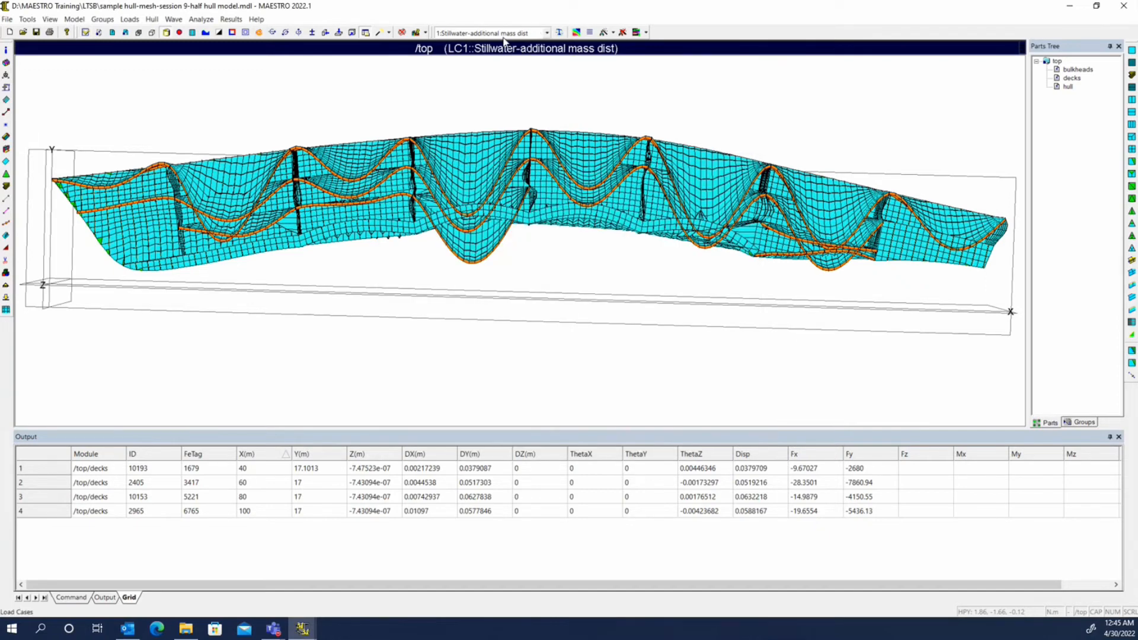
# - Switch to 4:Stillwater-hogging, check its deformation scale in the view options and view the deformed hull obliquely
pyautogui.click(513, 33)
pyautogui.click(514, 72)
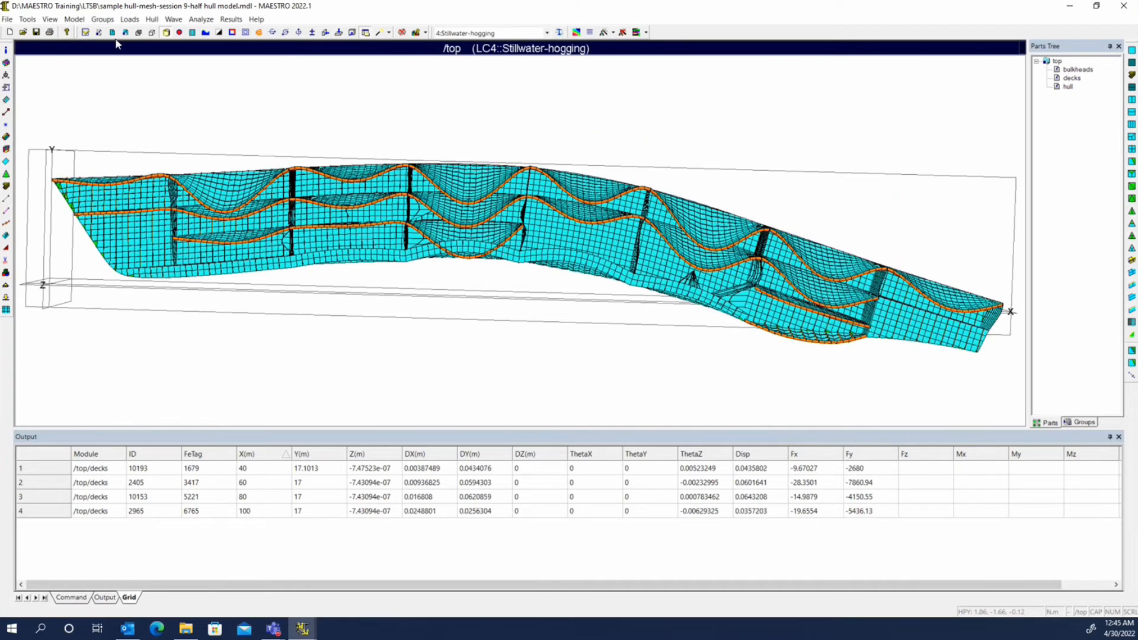
pyautogui.click(99, 32)
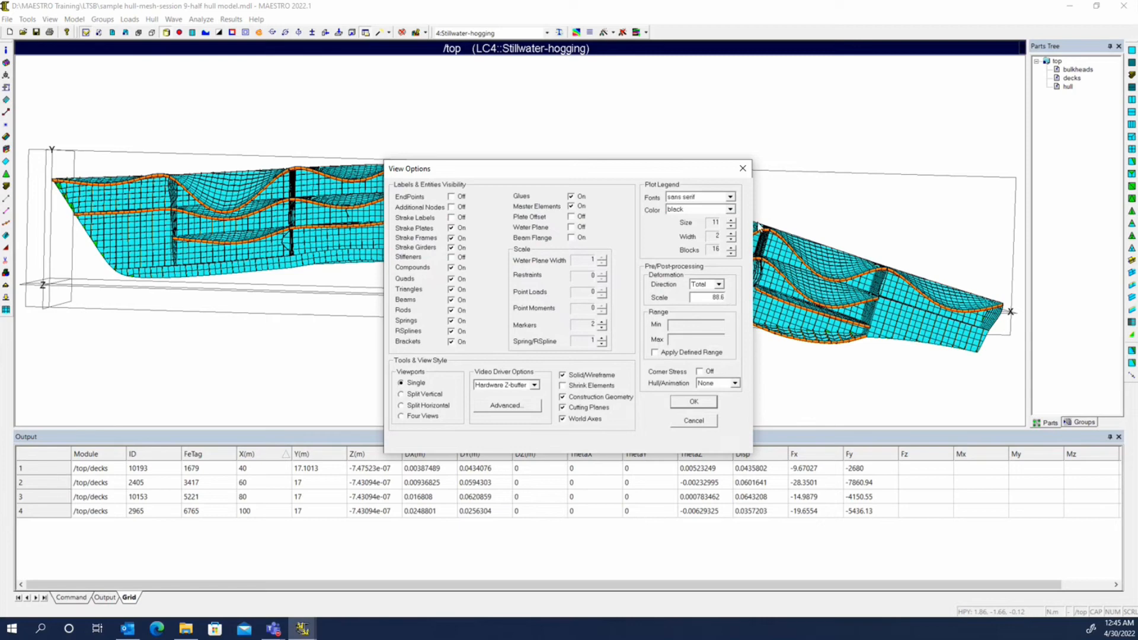
pyautogui.click(742, 169)
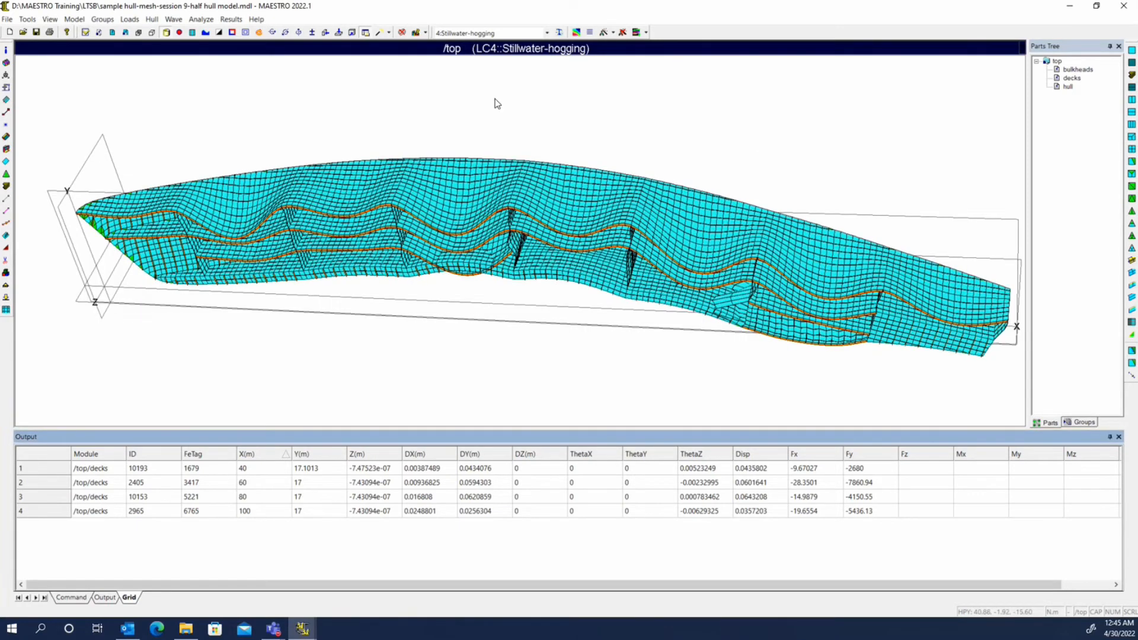
# - Query the nodes of the deformed hogging hull using the Node, Nodal Force and Deformation query options
pyautogui.click(424, 33)
pyautogui.click(429, 45)
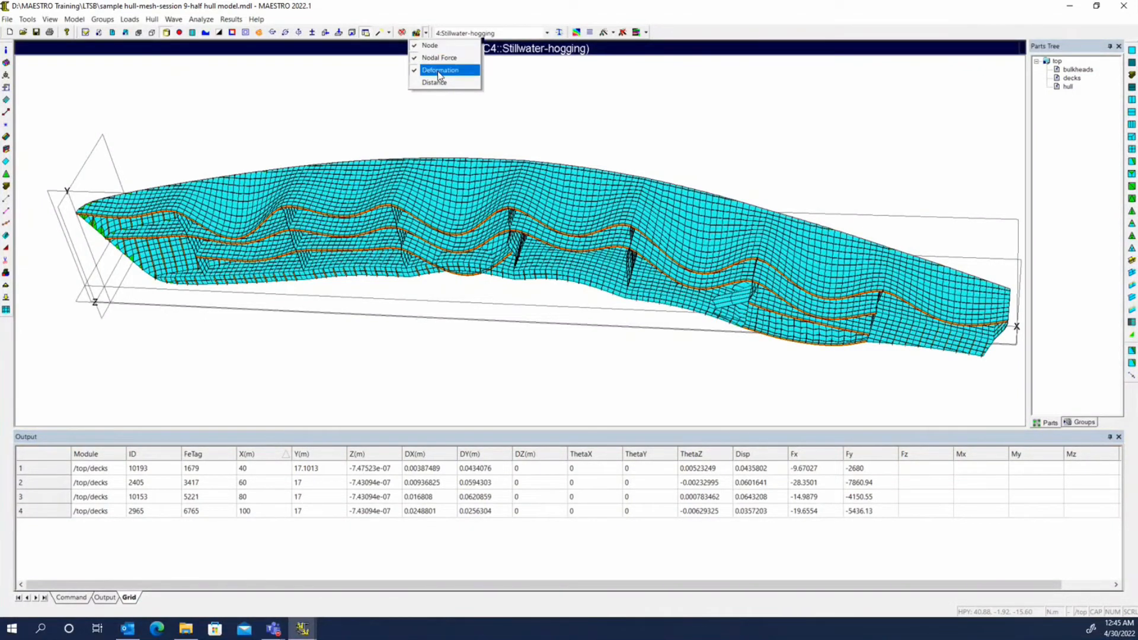
pyautogui.click(442, 59)
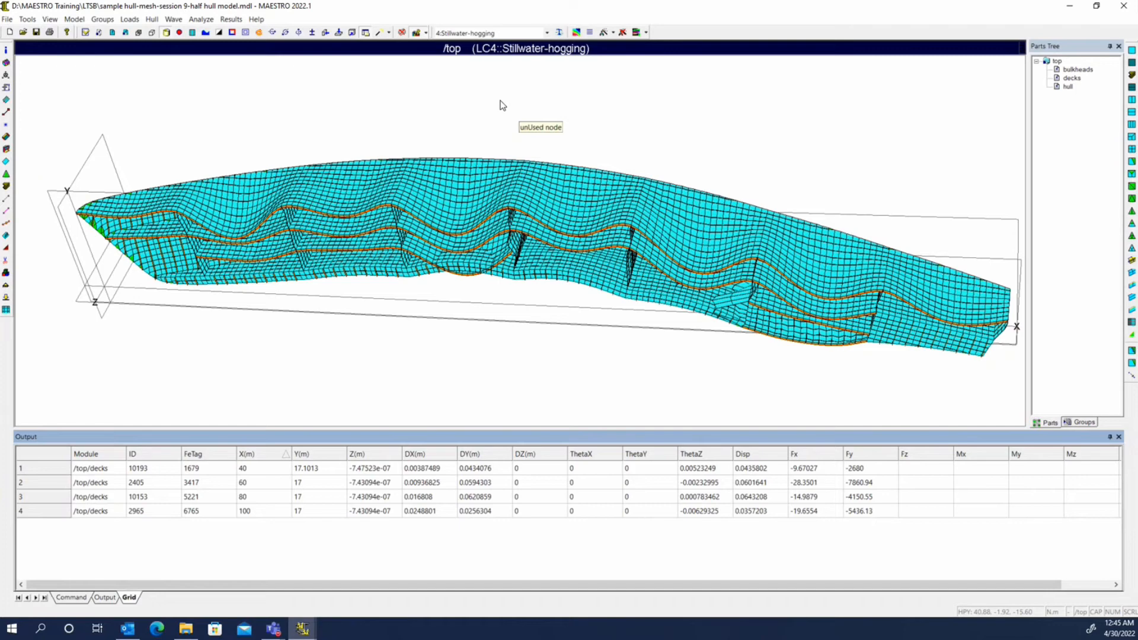
pyautogui.moveTo(512, 282)
# - Switch to 1:Stillwater-additional mass dist and set its deformation scale to 40
pyautogui.click(546, 33)
pyautogui.click(503, 44)
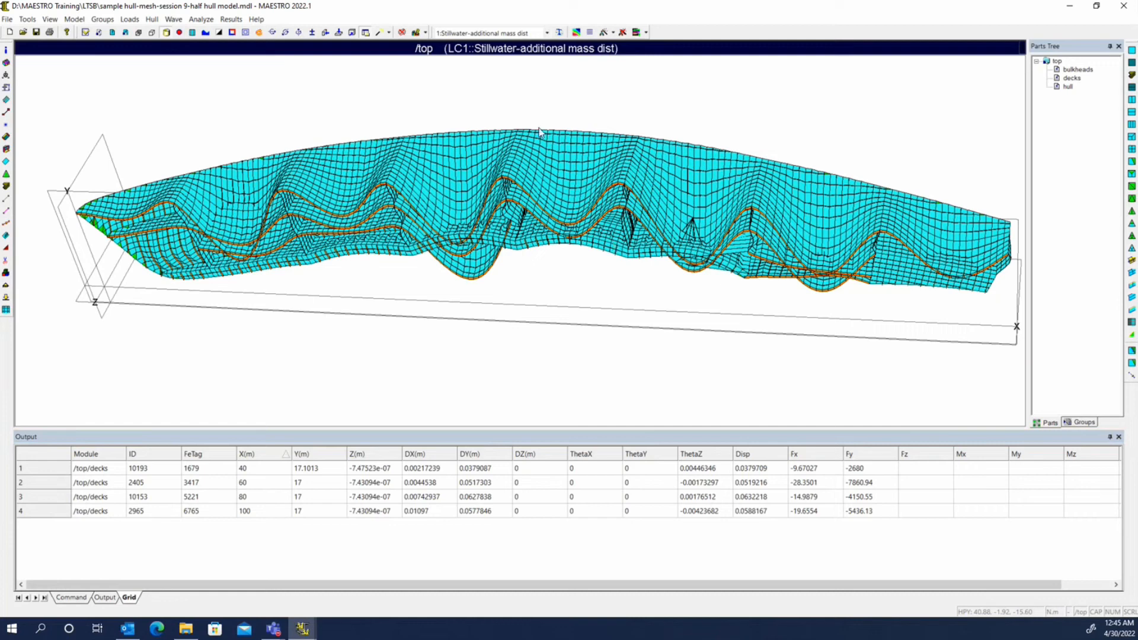
pyautogui.rightClick(526, 279)
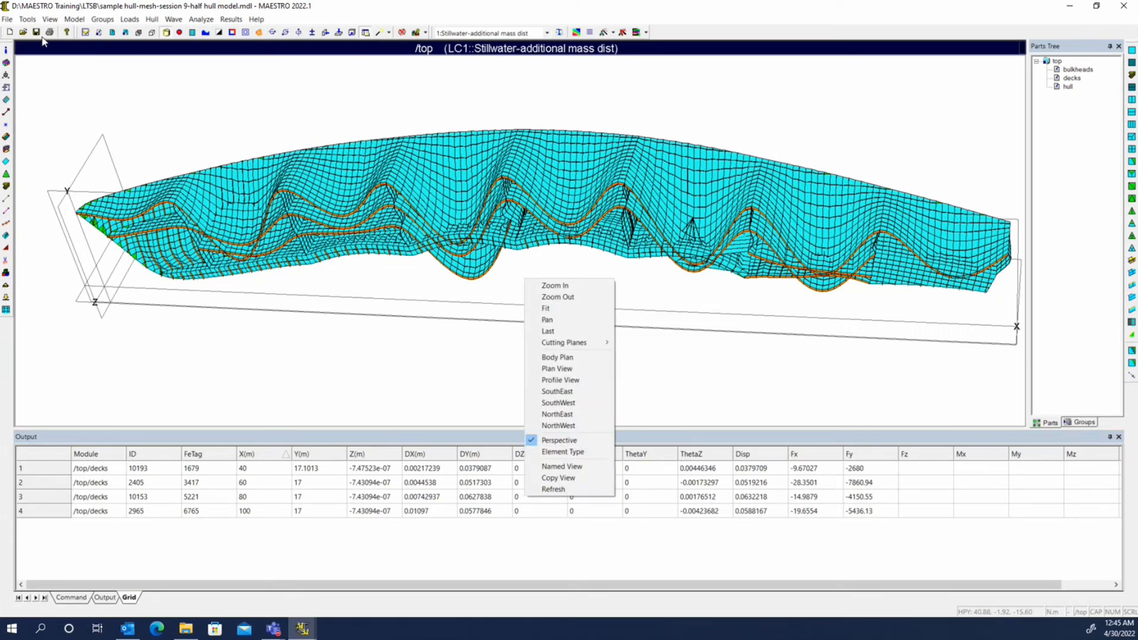
pyautogui.click(86, 32)
pyautogui.moveTo(703, 297); pyautogui.dragTo(733, 293)
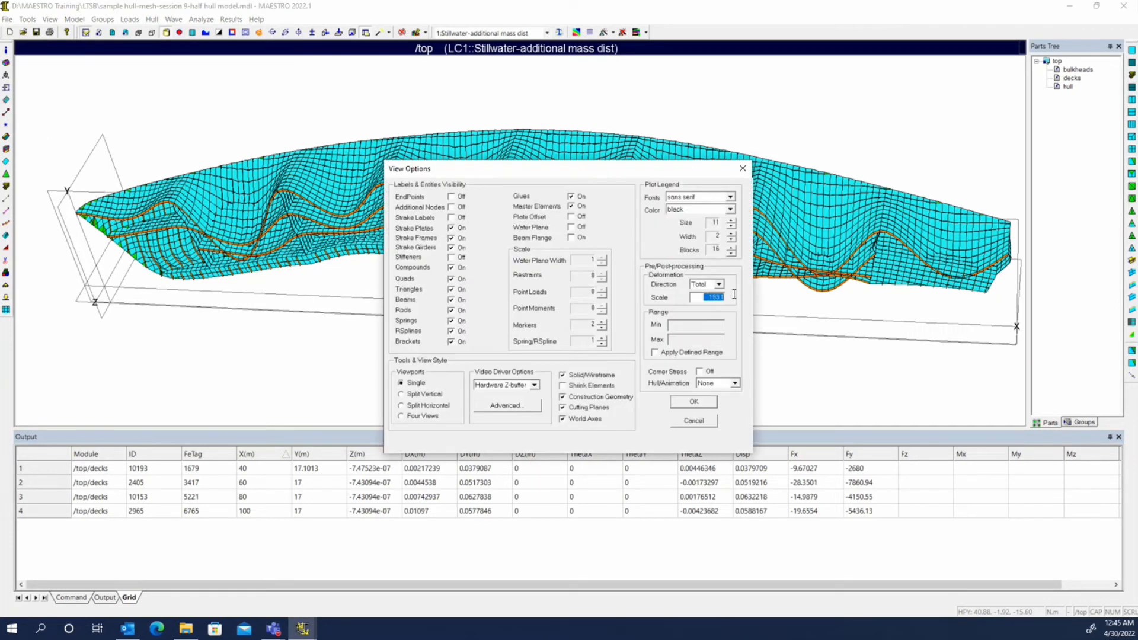
pyautogui.write('40')
pyautogui.press('Return')
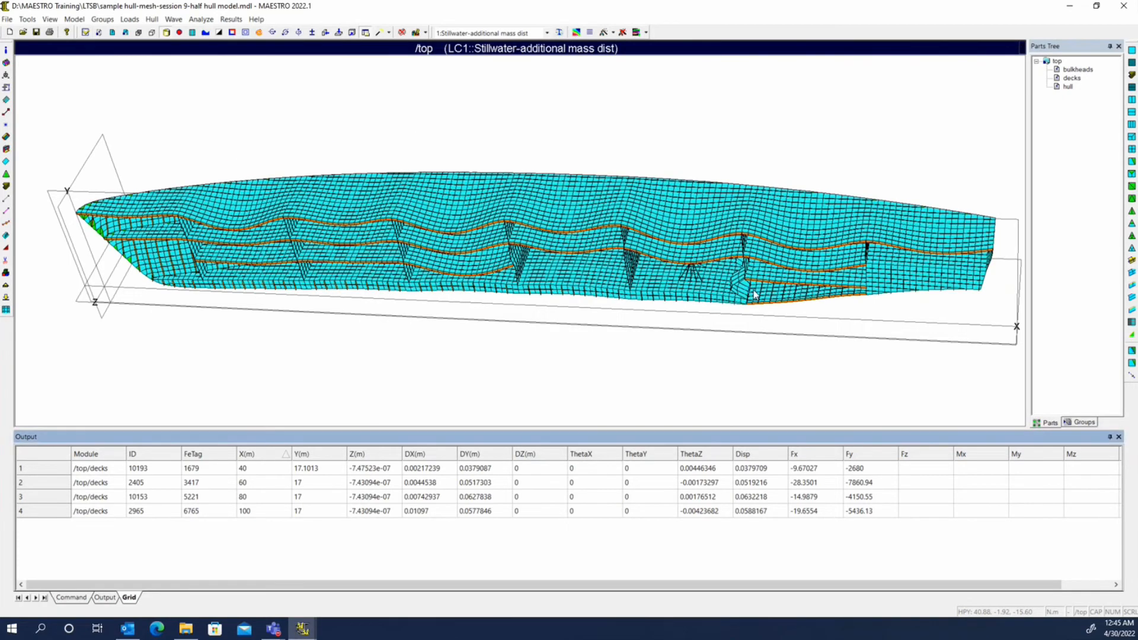
# - Turn off the deformed model display and query the nodal deformations of two upper deck nodes, reviewing the Deformation query option
pyautogui.click(231, 19)
pyautogui.click(261, 32)
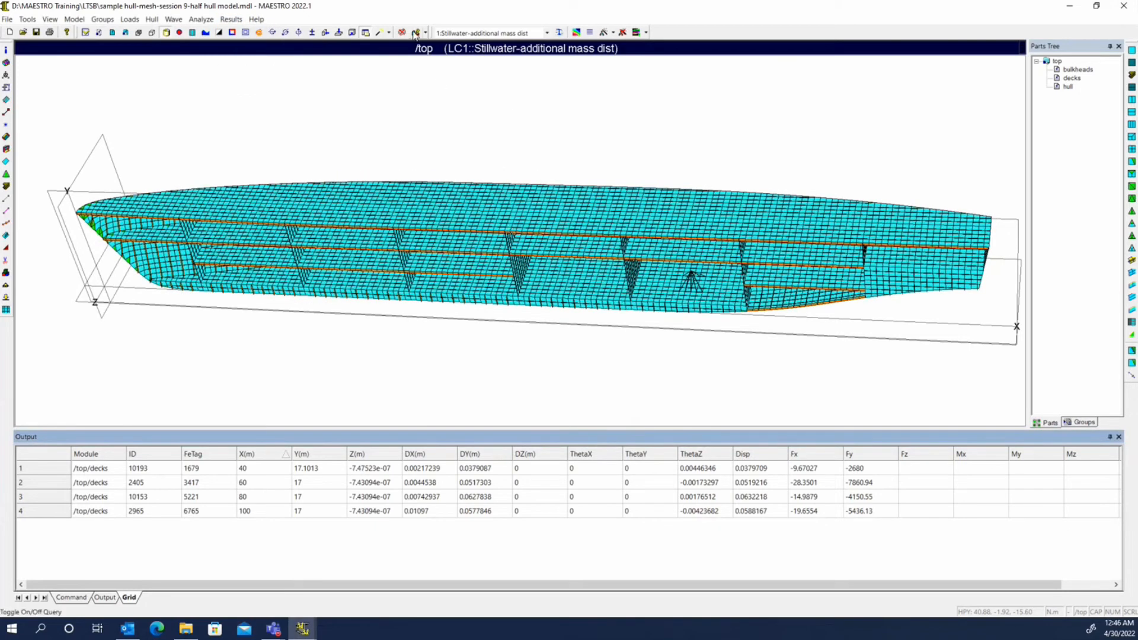
pyautogui.moveTo(441, 219)
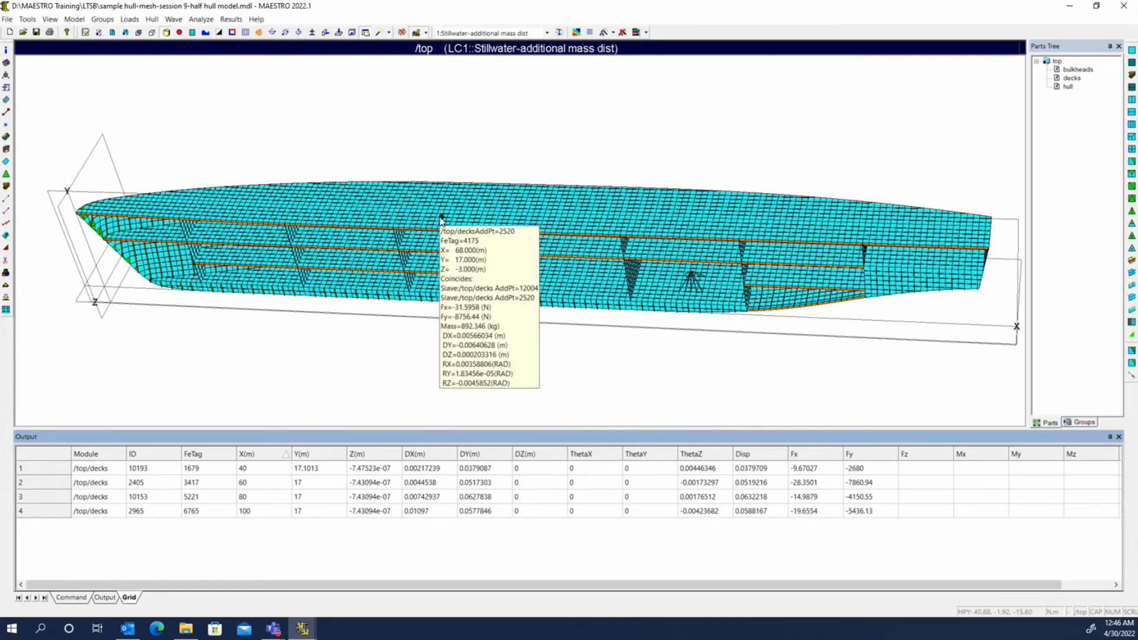
pyautogui.moveTo(553, 221)
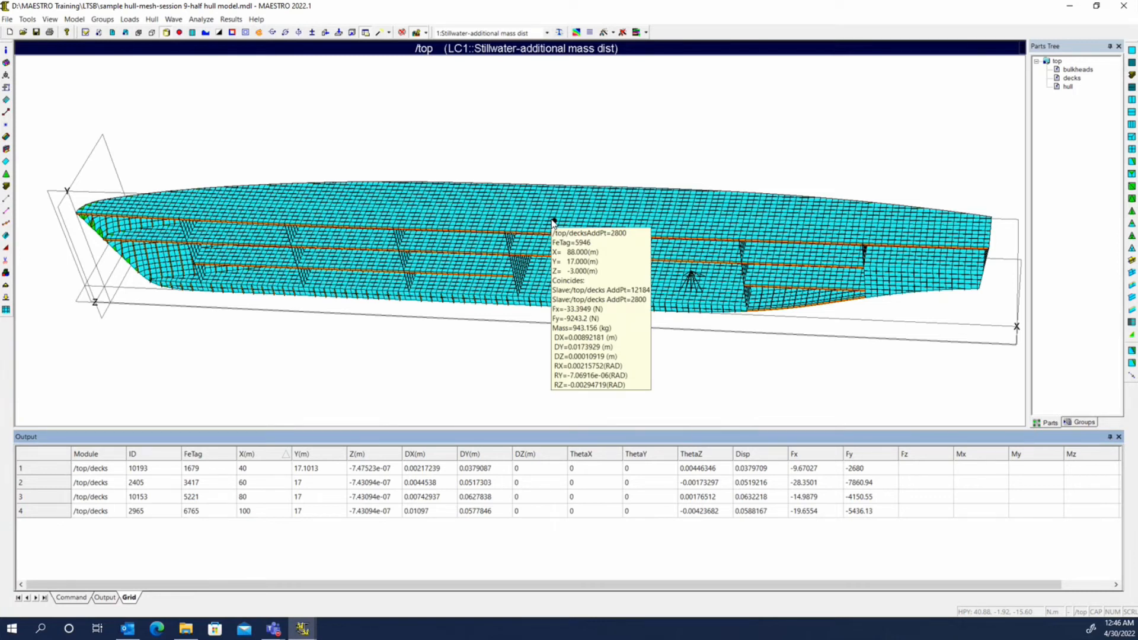
pyautogui.click(426, 32)
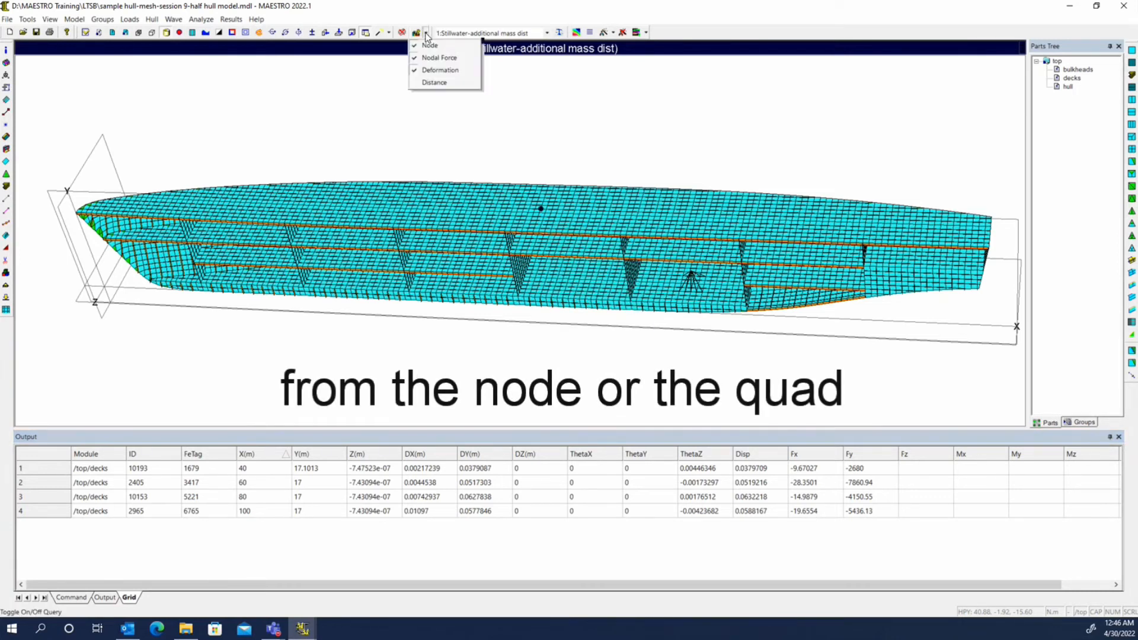
pyautogui.click(439, 70)
# - Show the total displacement contour on the deformed hull, toggling the deformed model display off and back on
pyautogui.click(575, 32)
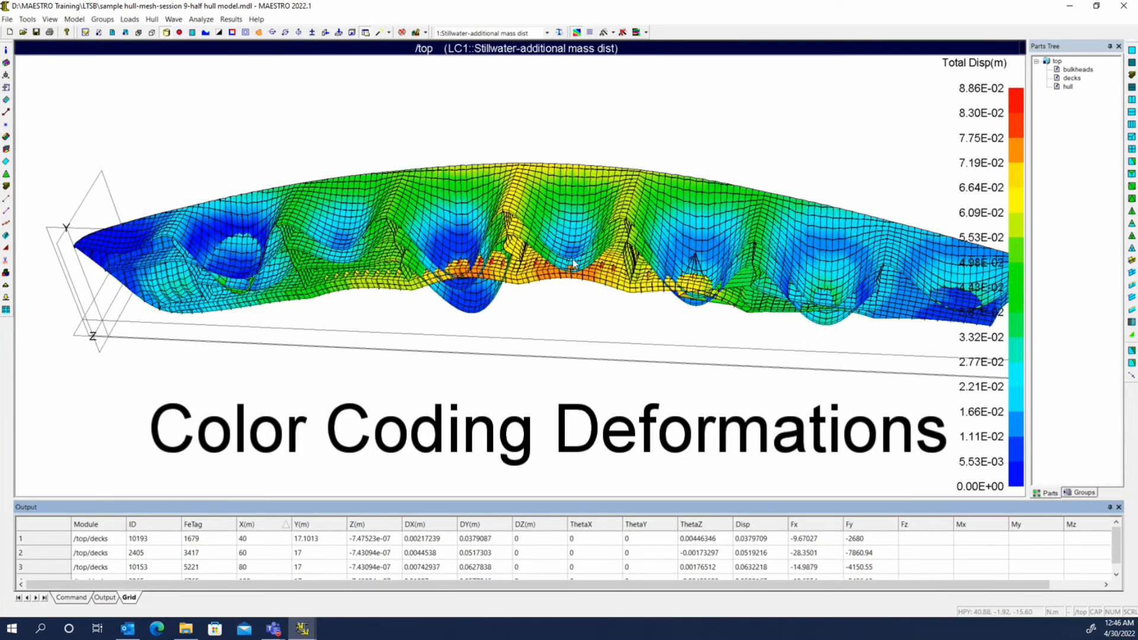
pyautogui.click(231, 19)
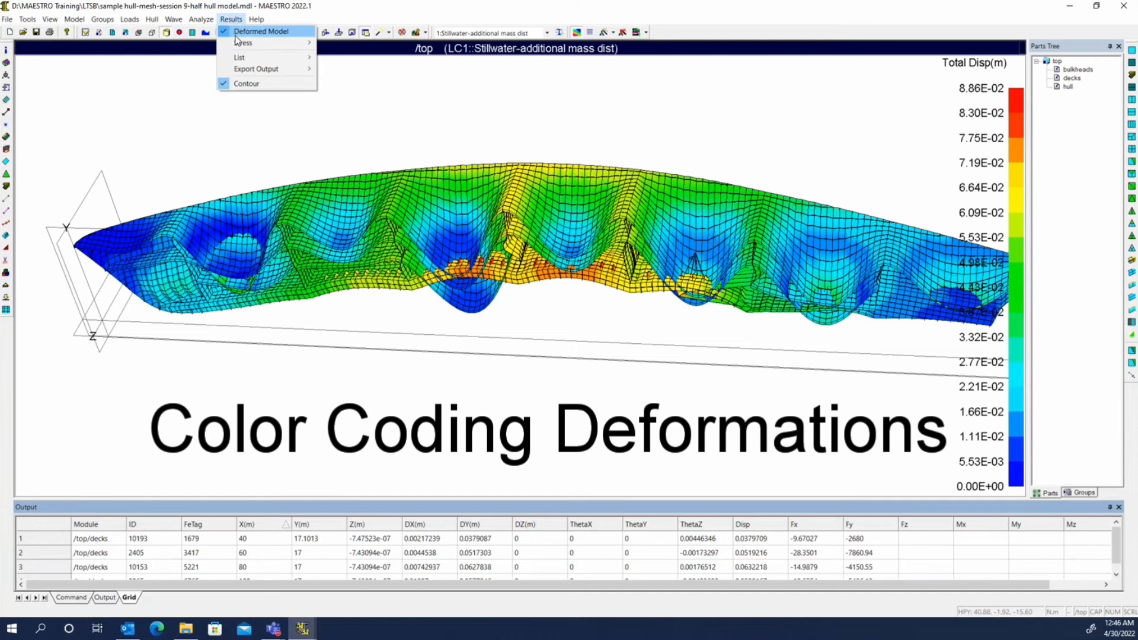
pyautogui.click(237, 32)
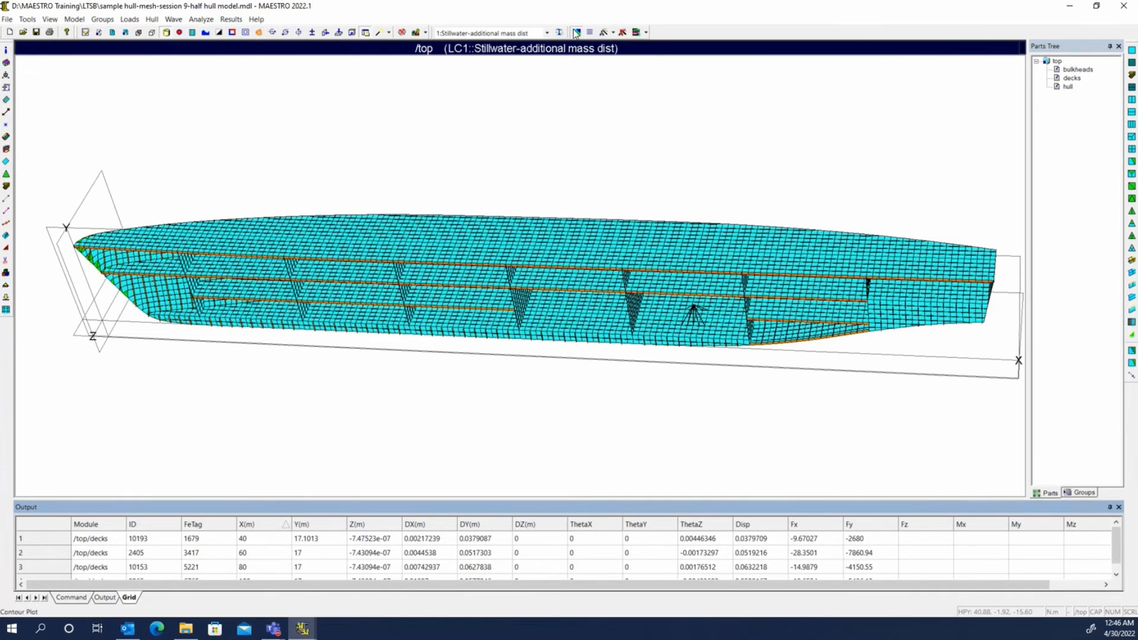
pyautogui.click(231, 19)
pyautogui.click(237, 32)
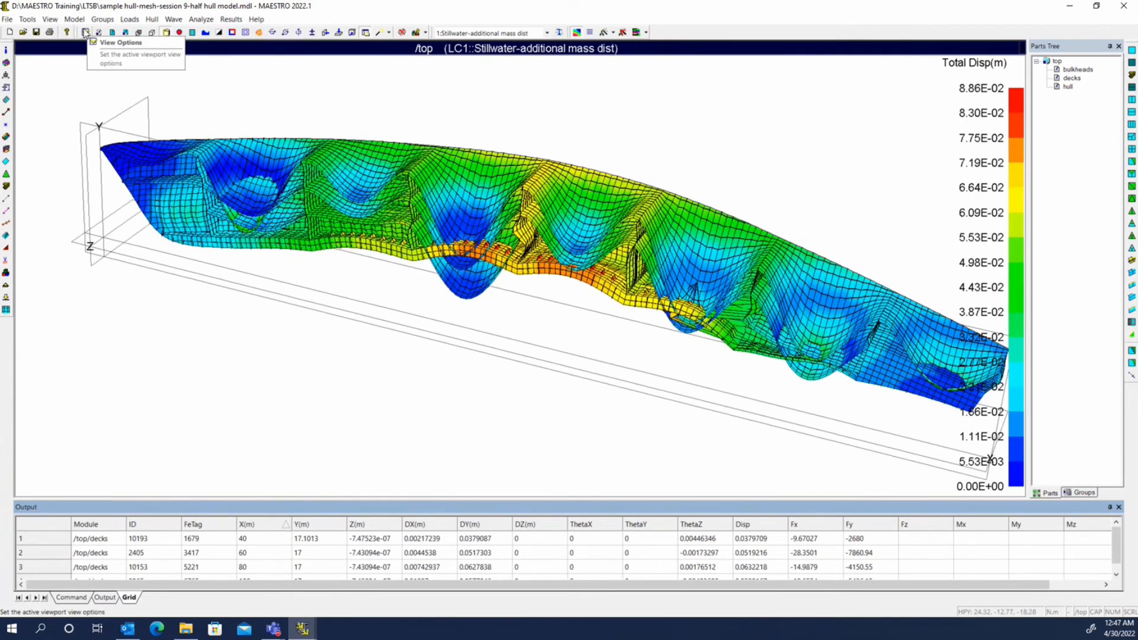
# - Set the deformation scale of the contoured hull to 30
pyautogui.click(86, 33)
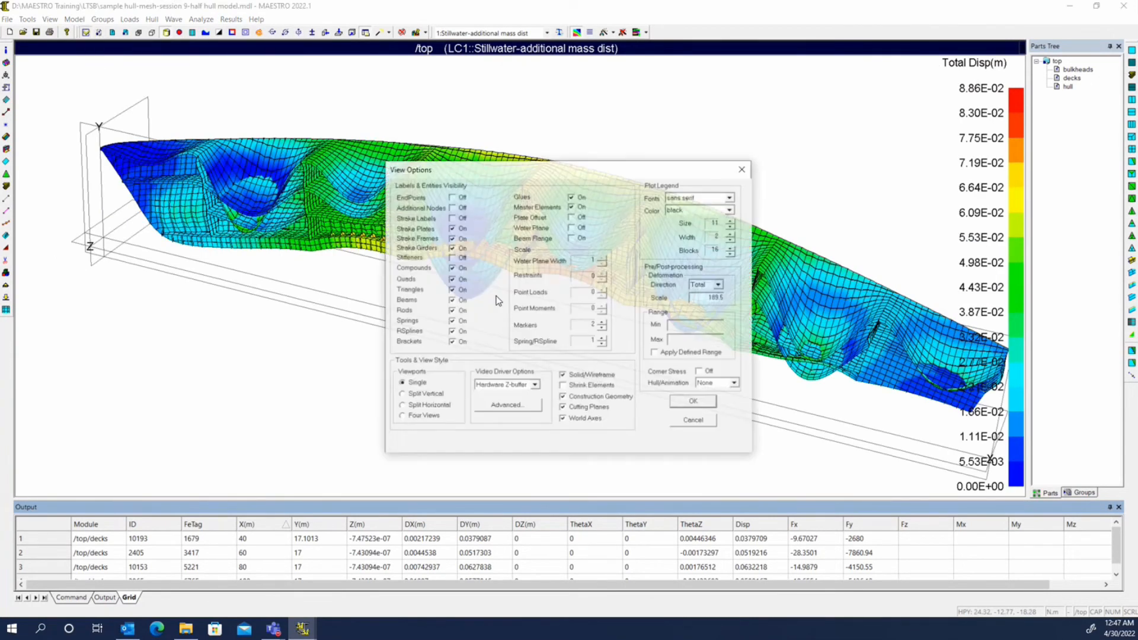
pyautogui.moveTo(700, 298); pyautogui.dragTo(766, 293)
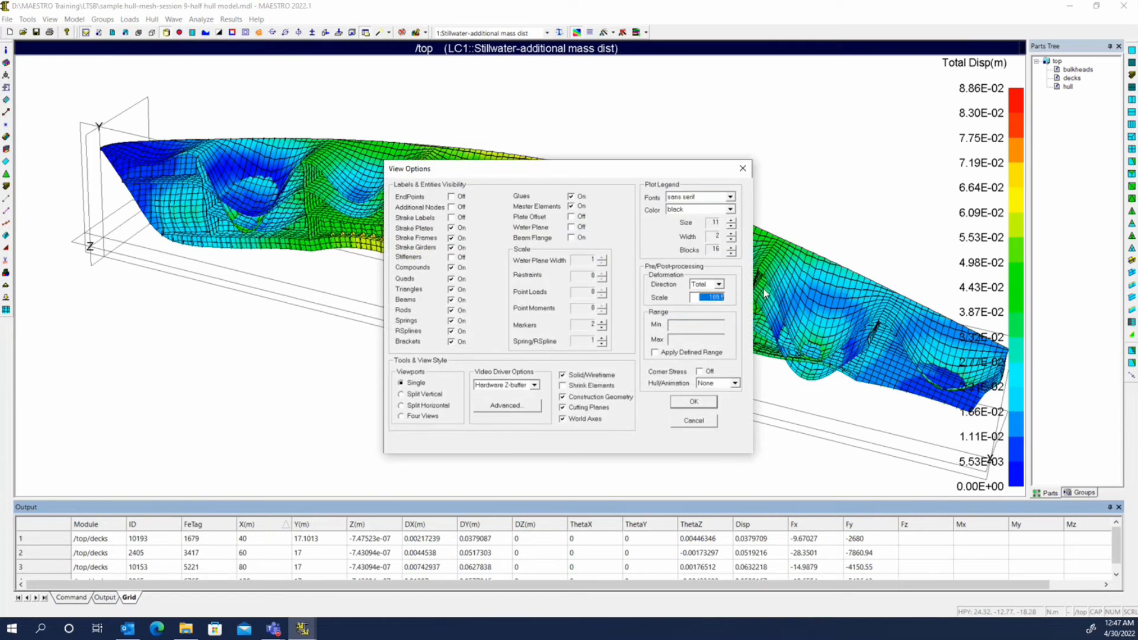
pyautogui.write('30')
pyautogui.press('Return')
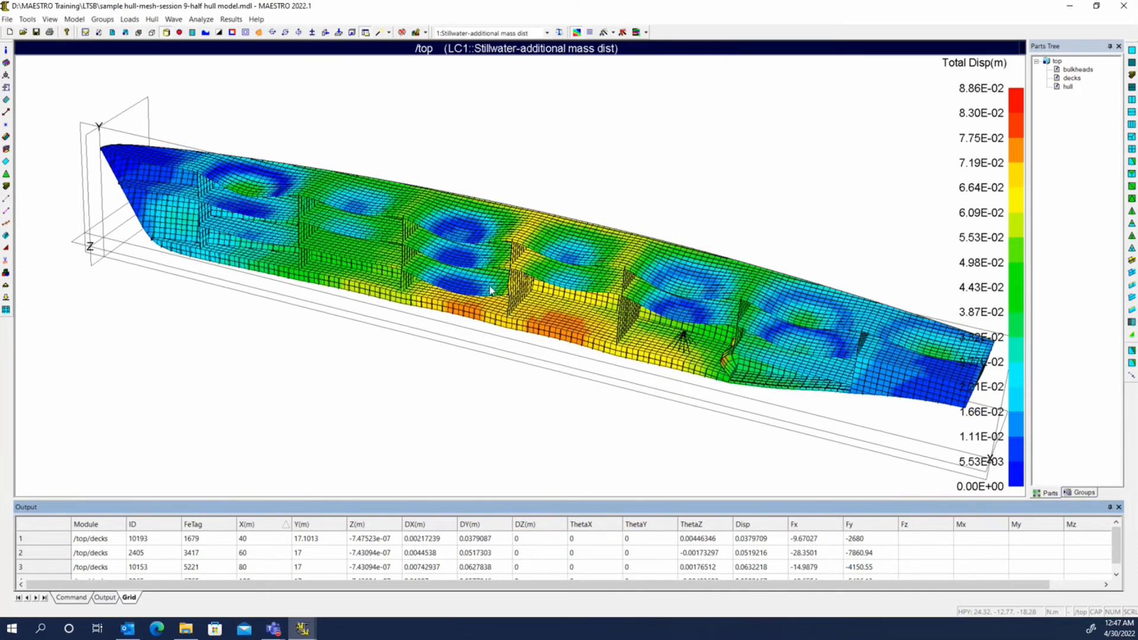
# - Set the deformation scale to 0 and inspect the total displacement contour on the hull without exaggerated deformation
pyautogui.click(85, 32)
pyautogui.write('0')
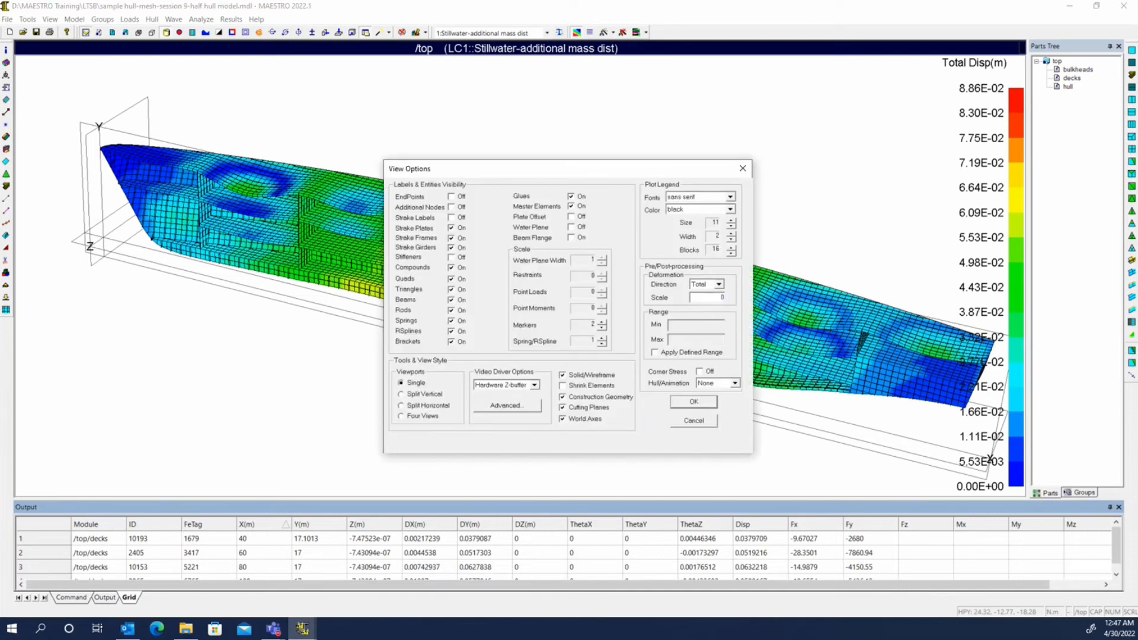
pyautogui.click(693, 403)
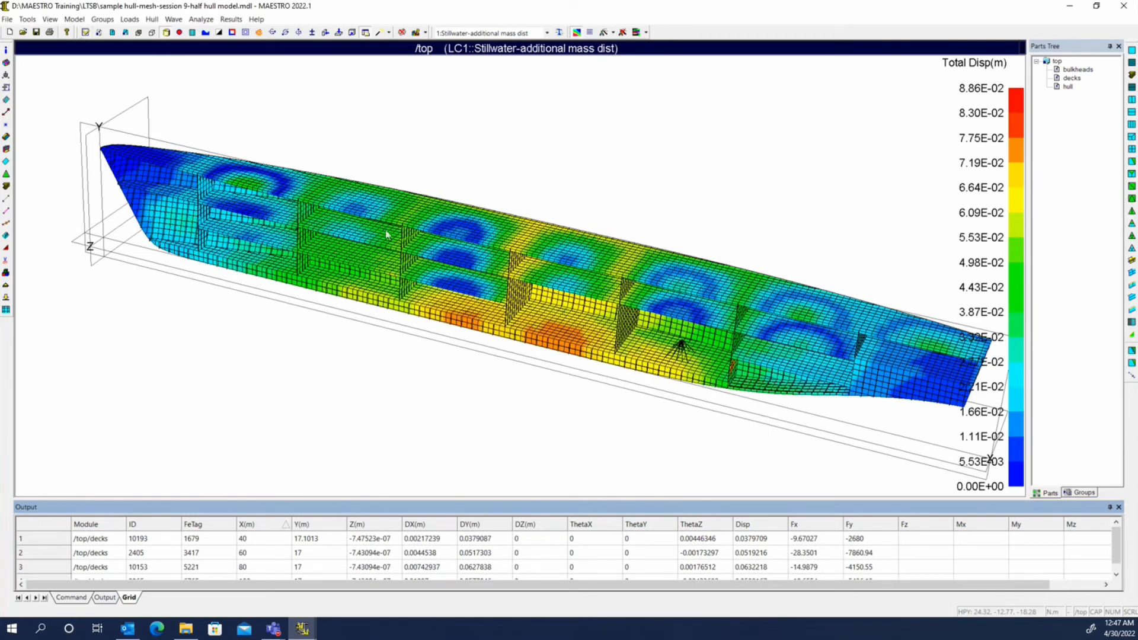
pyautogui.moveTo(502, 323); pyautogui.dragTo(479, 328, button='middle')
pyautogui.moveTo(593, 347); pyautogui.dragTo(512, 328, button='middle')
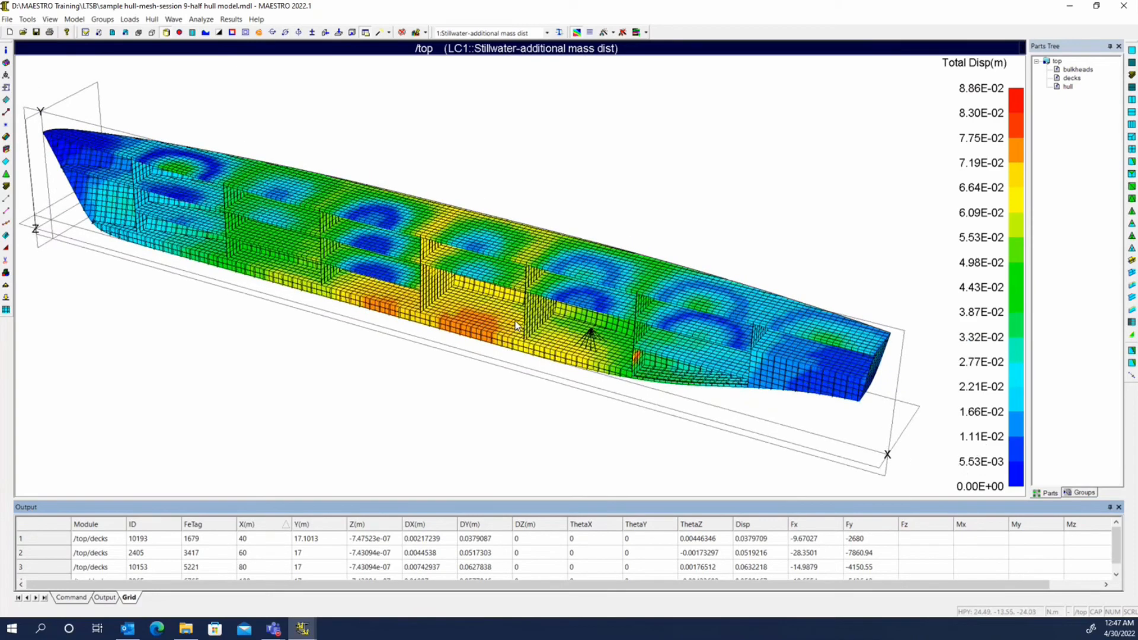
# - Set the deformation scale to 25 and inspect the contoured hull under 1:Stillwater-additional mass dist
pyautogui.click(85, 32)
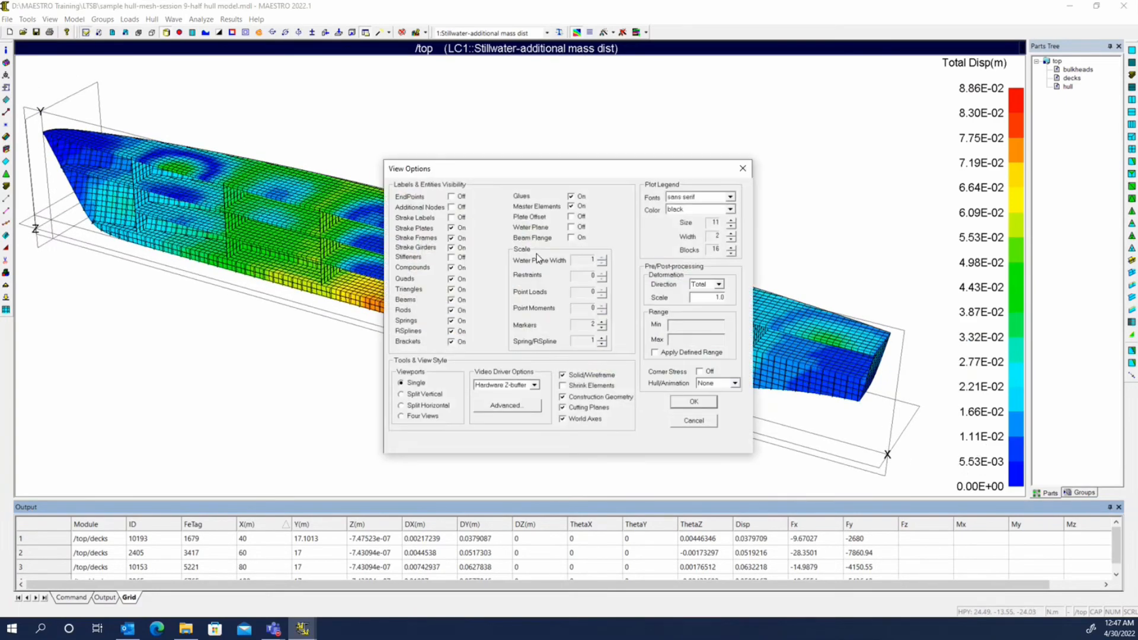
pyautogui.moveTo(703, 299); pyautogui.dragTo(720, 300)
pyautogui.write('25')
pyautogui.click(693, 401)
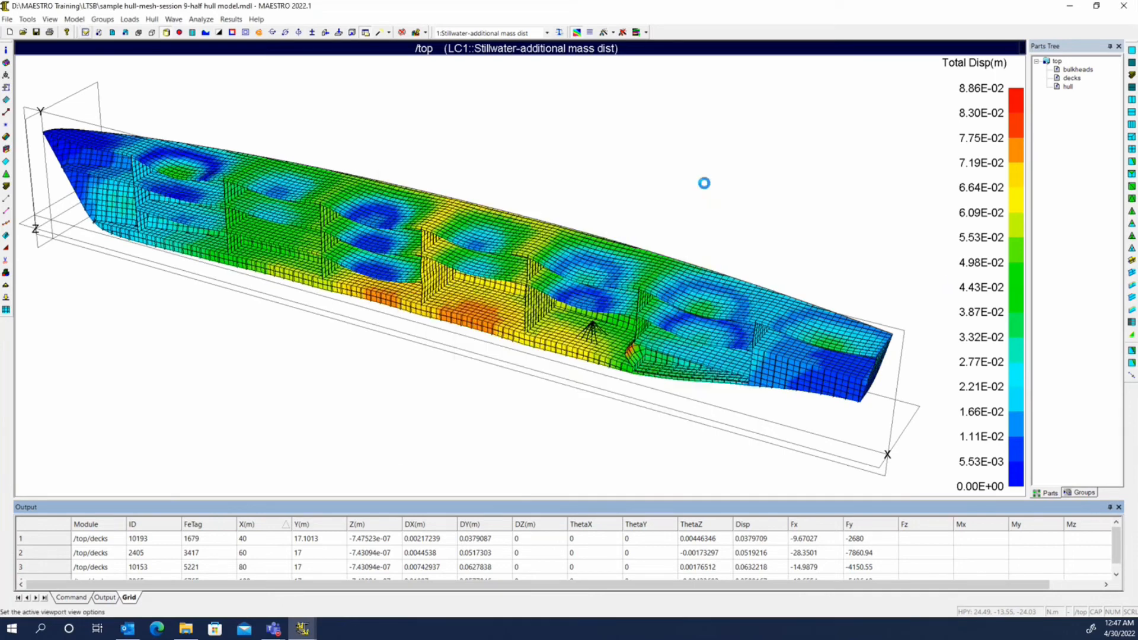
pyautogui.moveTo(562, 275); pyautogui.dragTo(767, 233, button='middle')
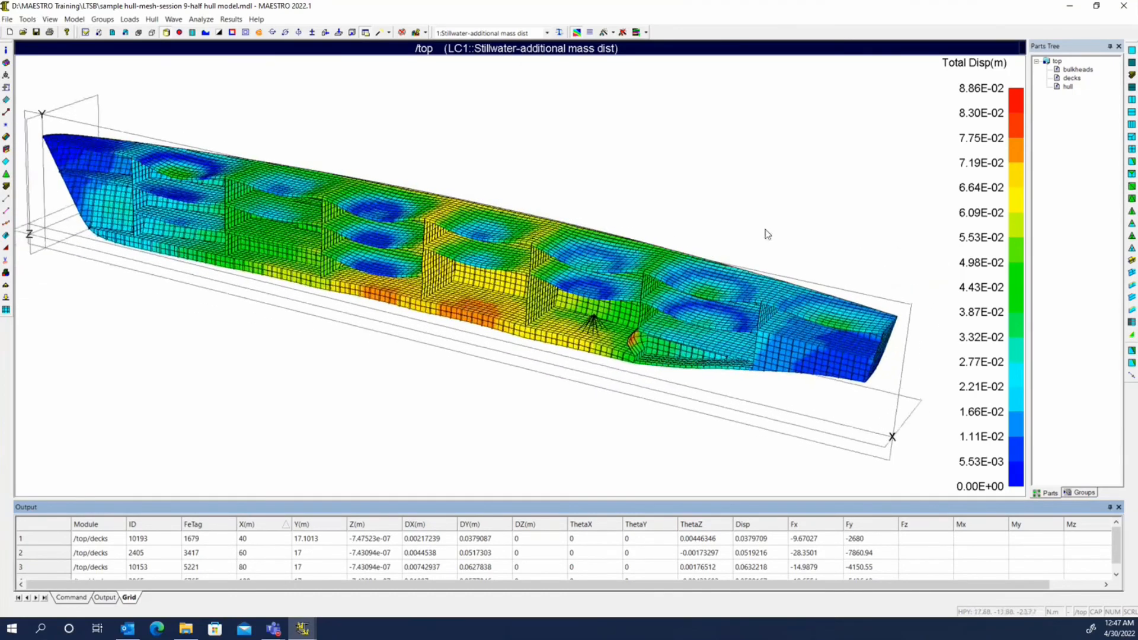
# - Compare the total displacement contour of the deformed hull under 3:Stillwater-sagging with that under 4:Stillwater-hogging from side and oblique views
pyautogui.click(546, 33)
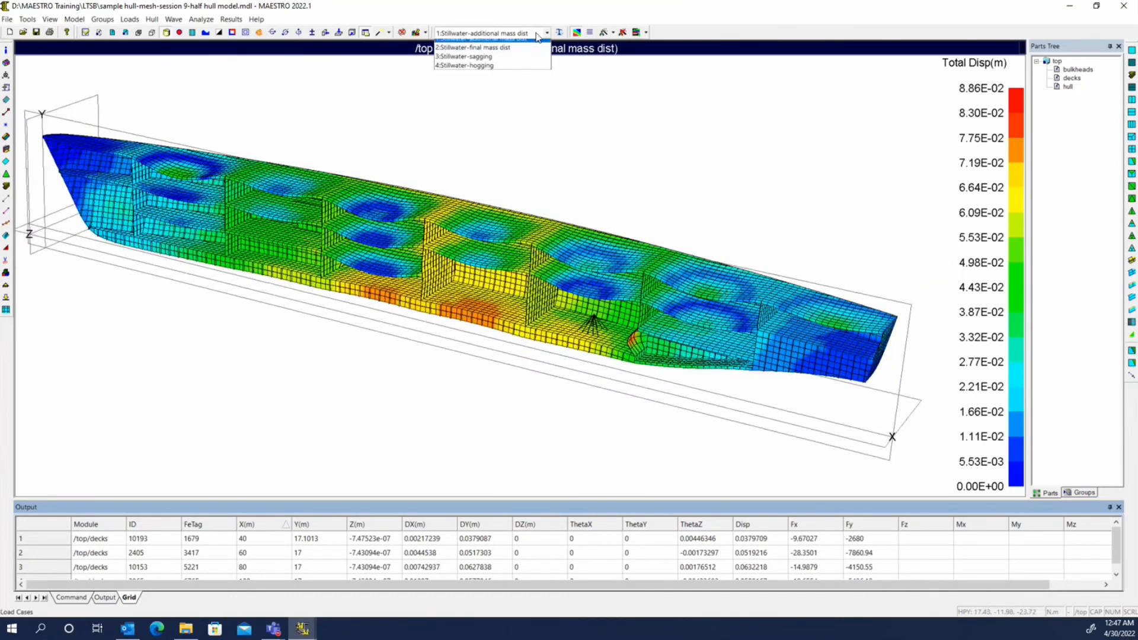
pyautogui.click(515, 59)
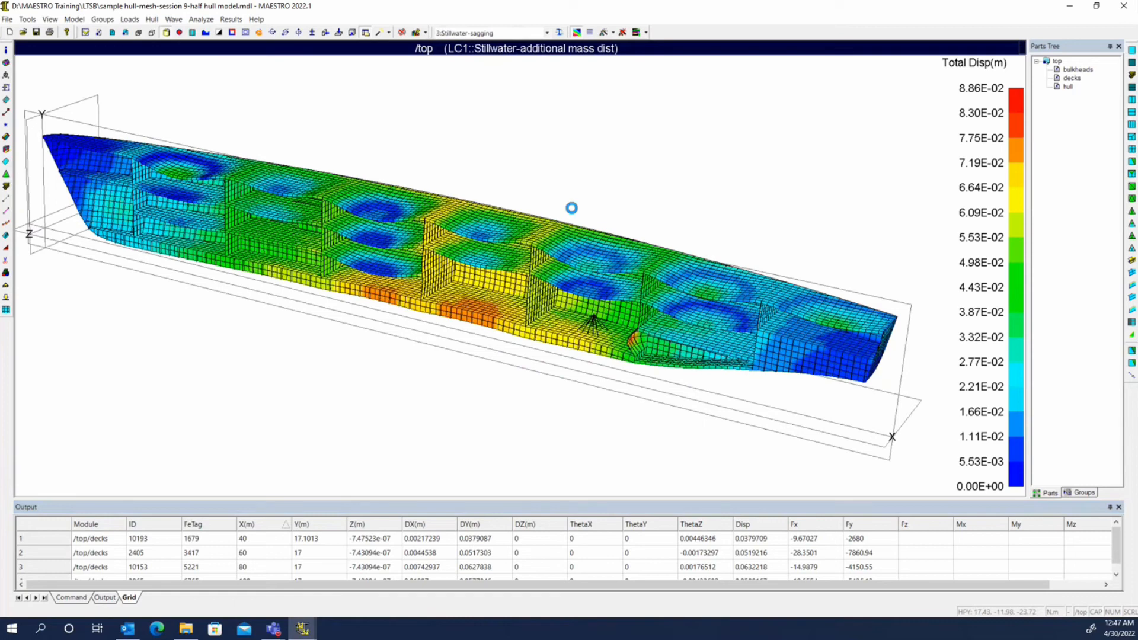
pyautogui.moveTo(571, 209); pyautogui.dragTo(563, 240, button='middle')
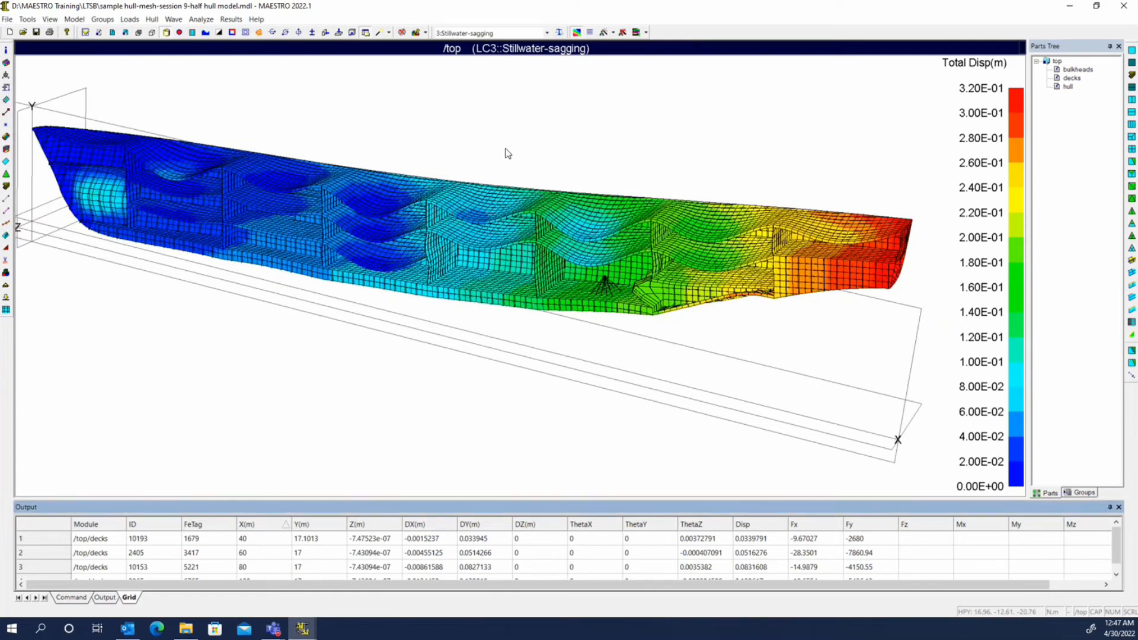
pyautogui.moveTo(507, 154); pyautogui.dragTo(525, 241, button='middle')
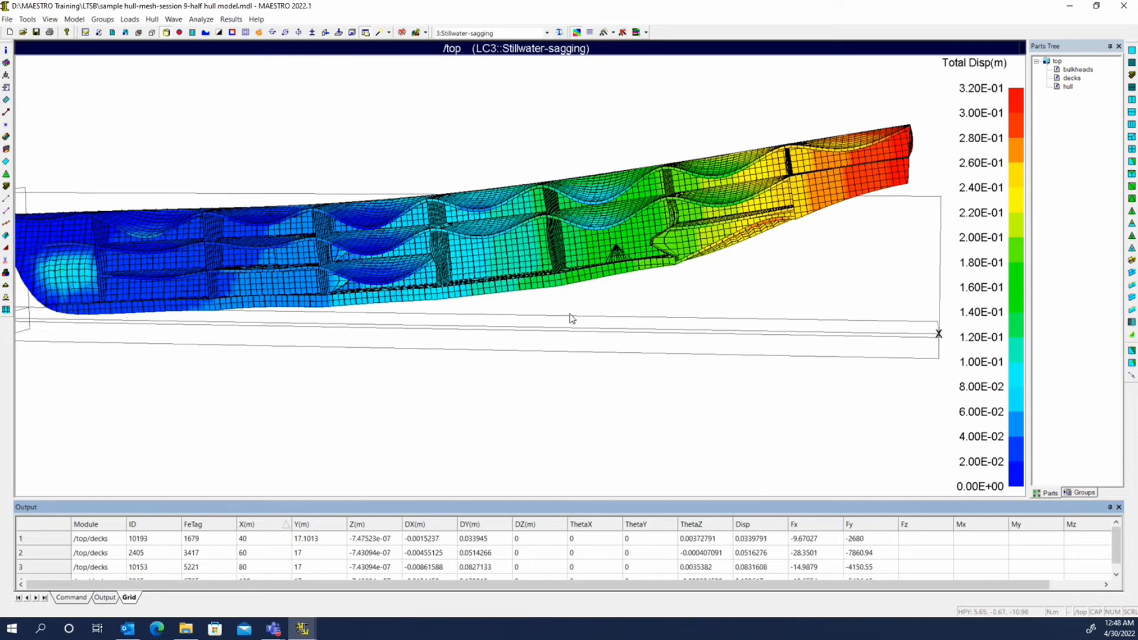
pyautogui.scroll(-2, 570, 314)
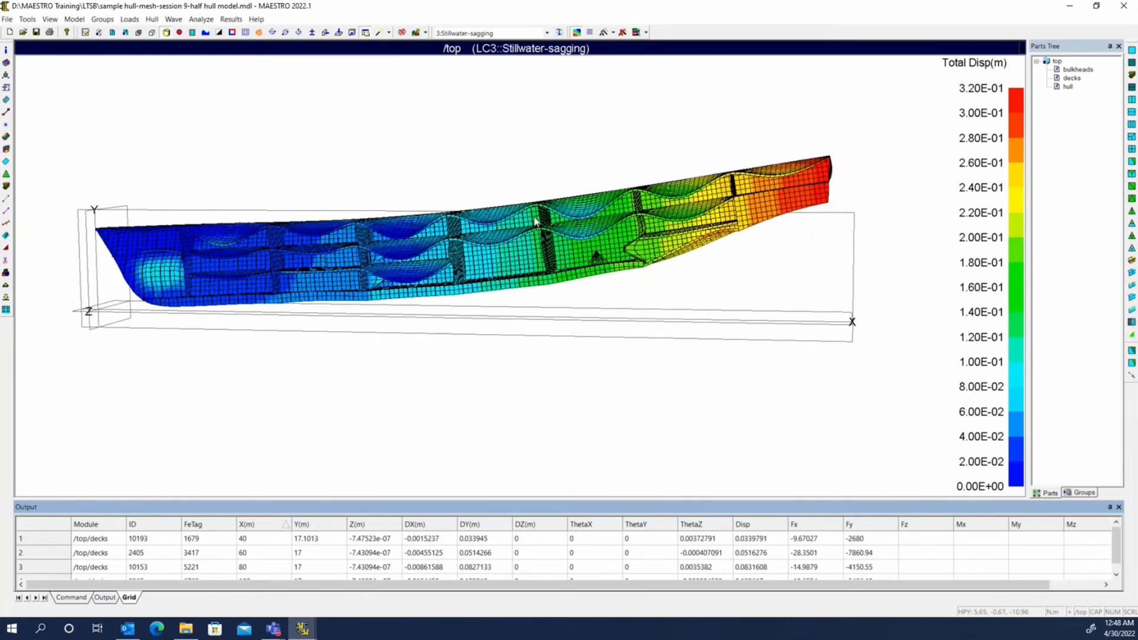
pyautogui.moveTo(581, 278); pyautogui.dragTo(856, 136, button='middle')
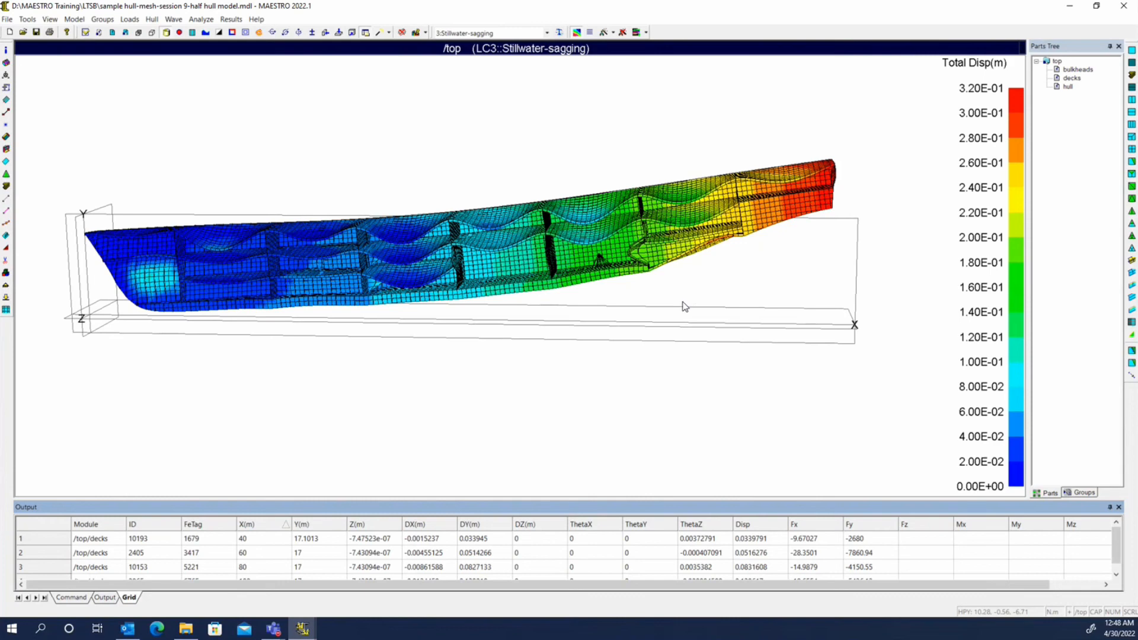
pyautogui.moveTo(681, 307); pyautogui.dragTo(647, 346, button='middle')
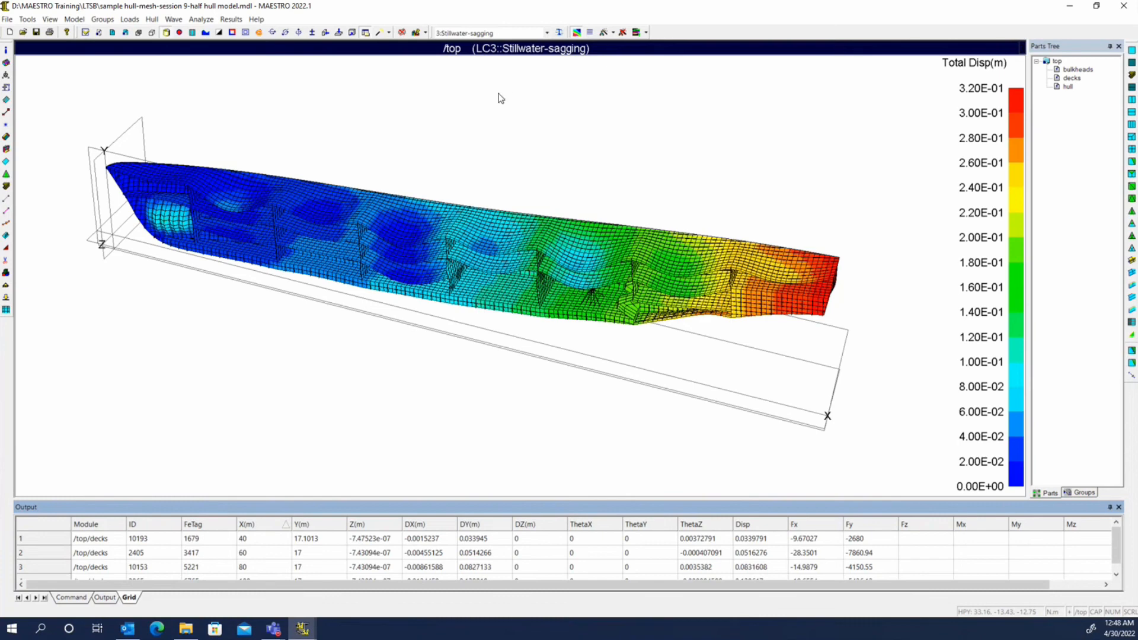
pyautogui.click(502, 33)
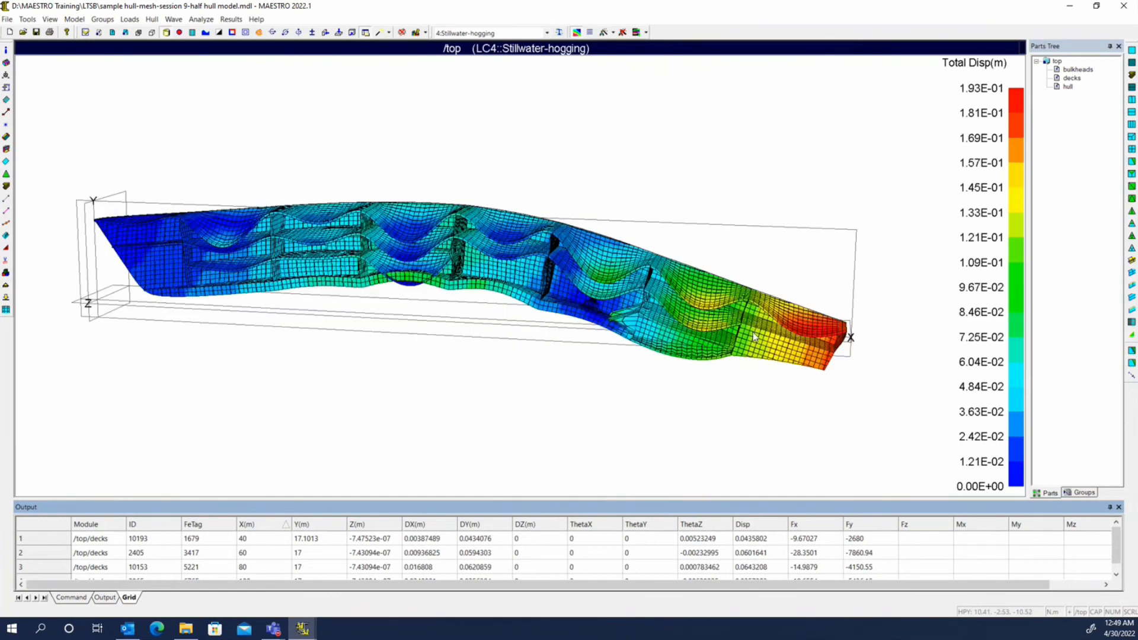
pyautogui.scroll(1, 529, 221)
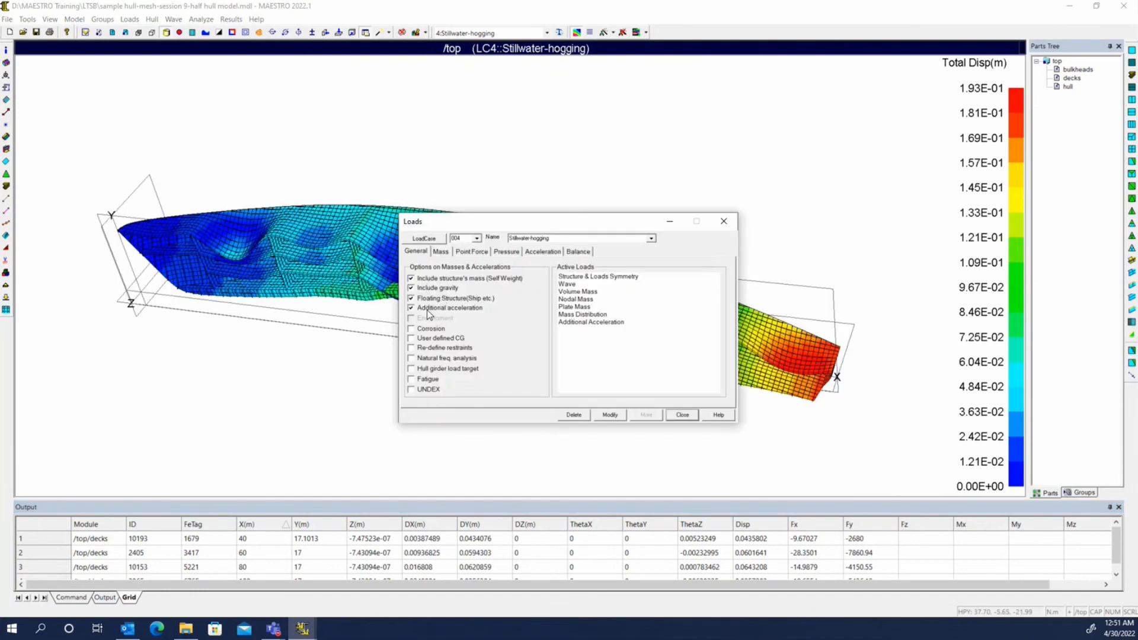
# - Open the load definitions and display the additional acceleration values of the Stillwater-sagging load case
pyautogui.click(592, 239)
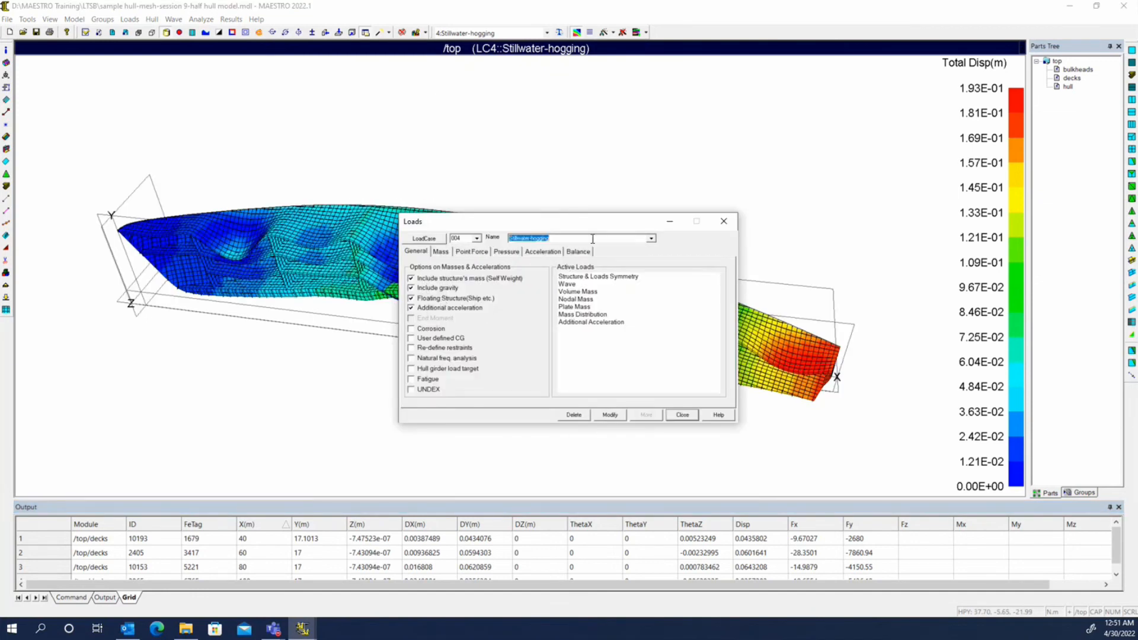
pyautogui.click(651, 237)
pyautogui.click(566, 259)
pyautogui.click(544, 253)
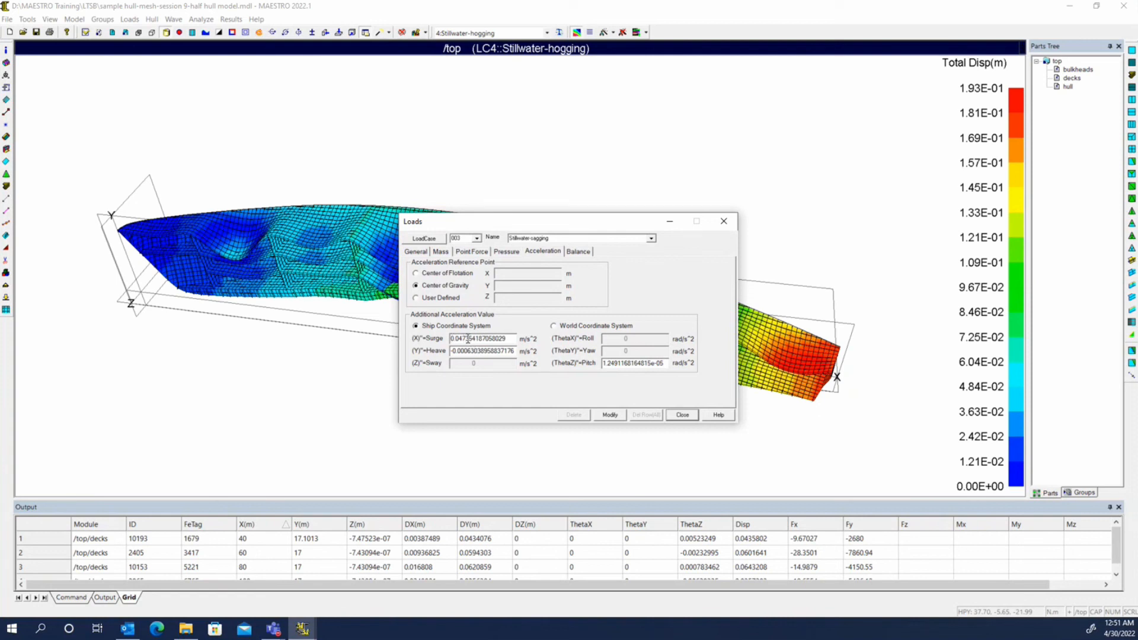
# - Compare the surge, heave and pitch accelerations of Stillwater-hogging with those of Stillwater-sagging, and close the load definitions without changes
pyautogui.click(651, 237)
pyautogui.click(628, 246)
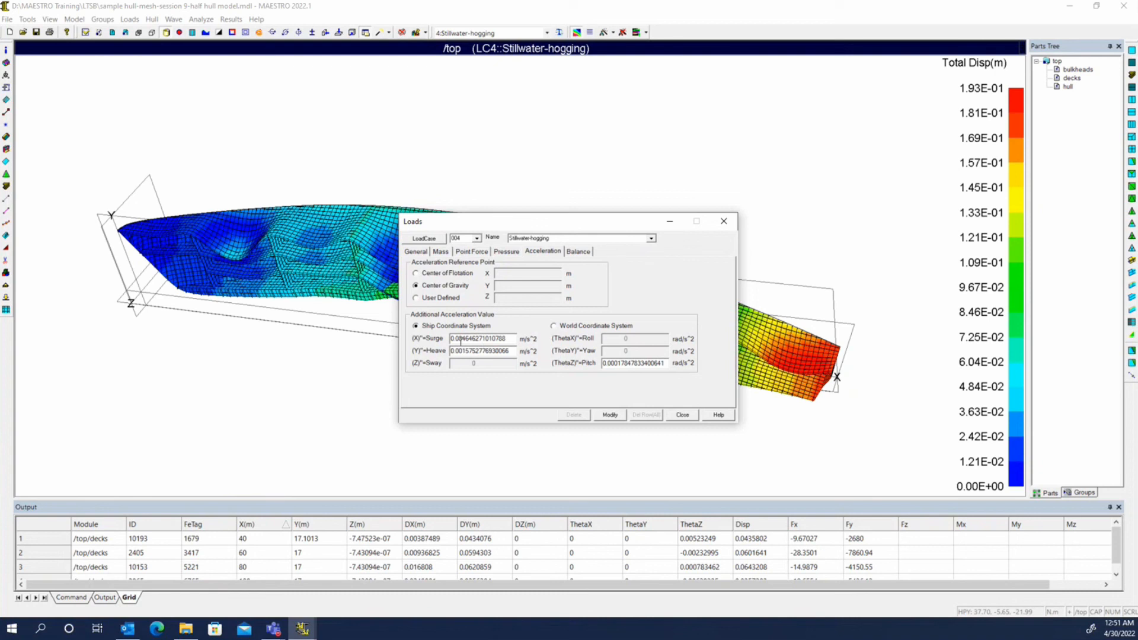
pyautogui.click(652, 238)
pyautogui.click(639, 259)
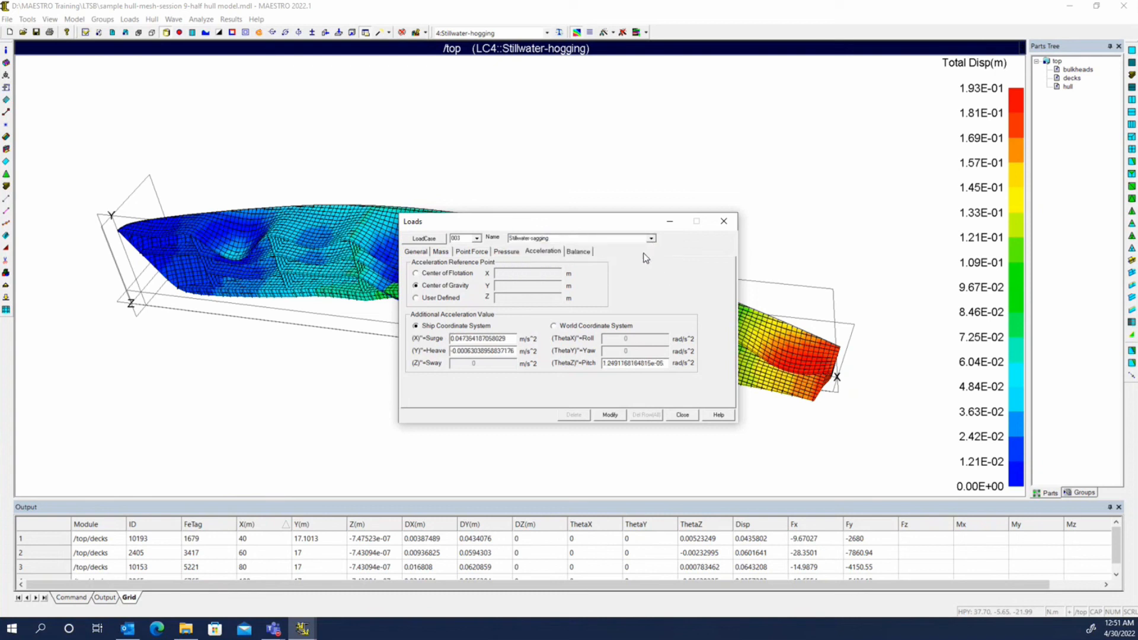
pyautogui.click(651, 238)
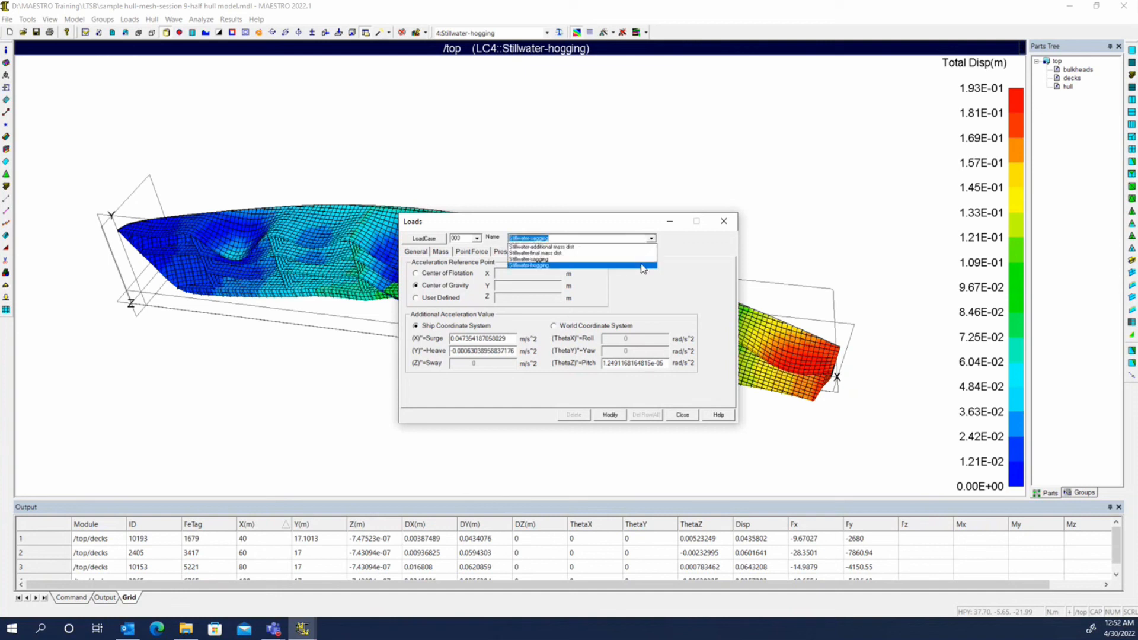
pyautogui.click(640, 262)
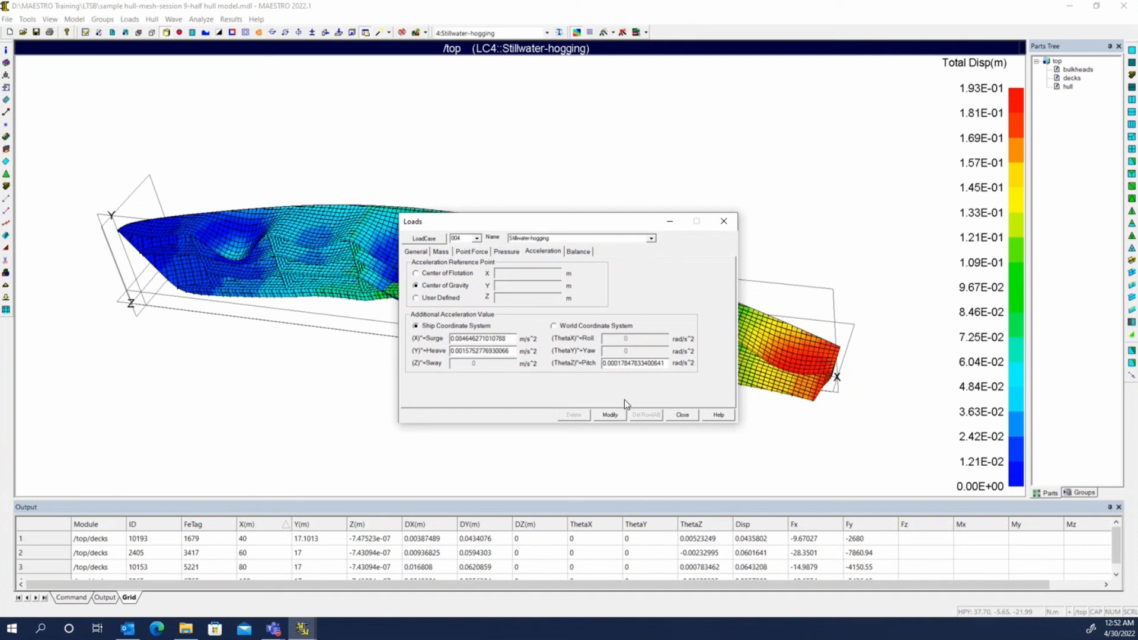
pyautogui.click(683, 416)
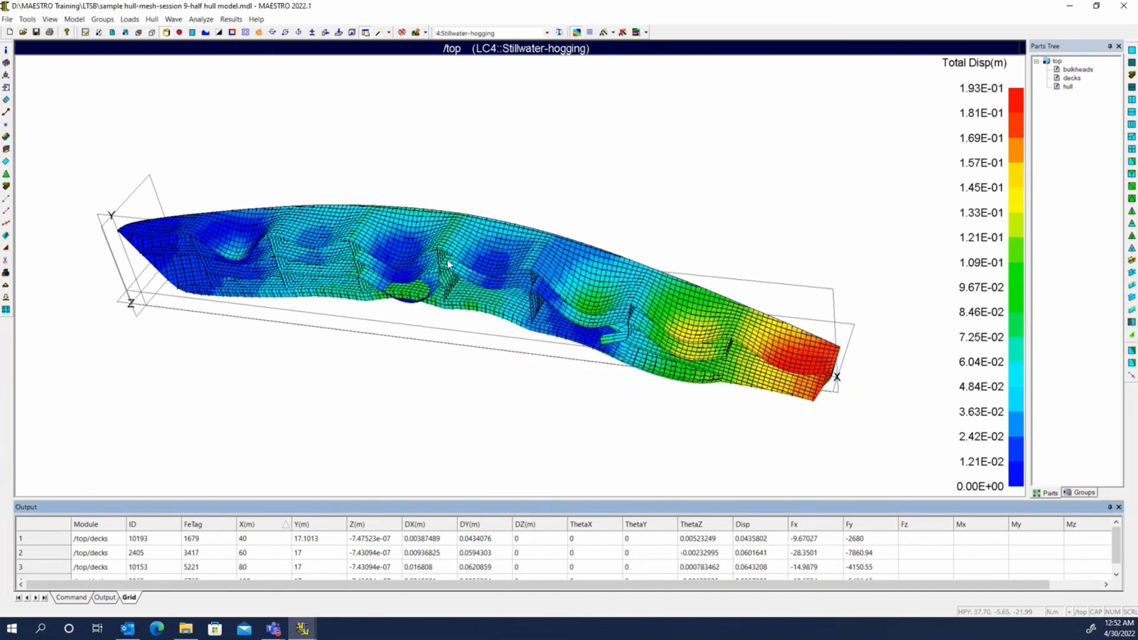